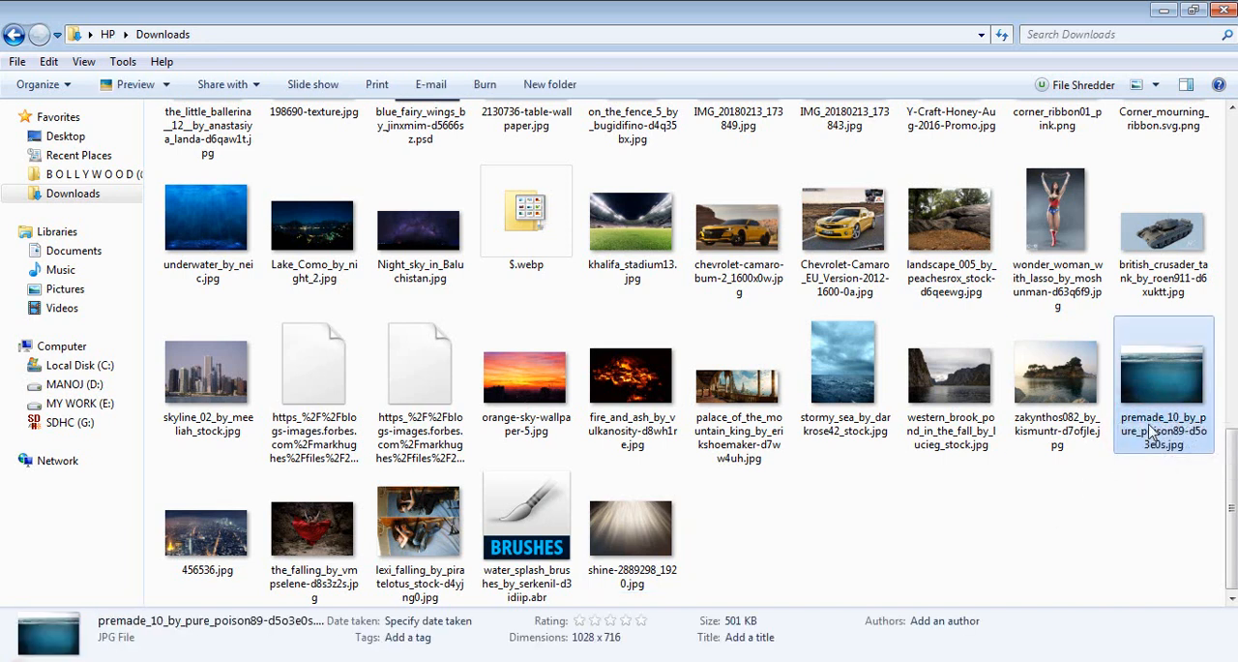
Place premade_10_by_pure_poison89-d5o3e0s.jpg into the open woman document and stretch it vertically to the full canvas height
{"action": "left_click_drag", "start_coordinate": [1151, 426], "coordinate": [514, 333]}
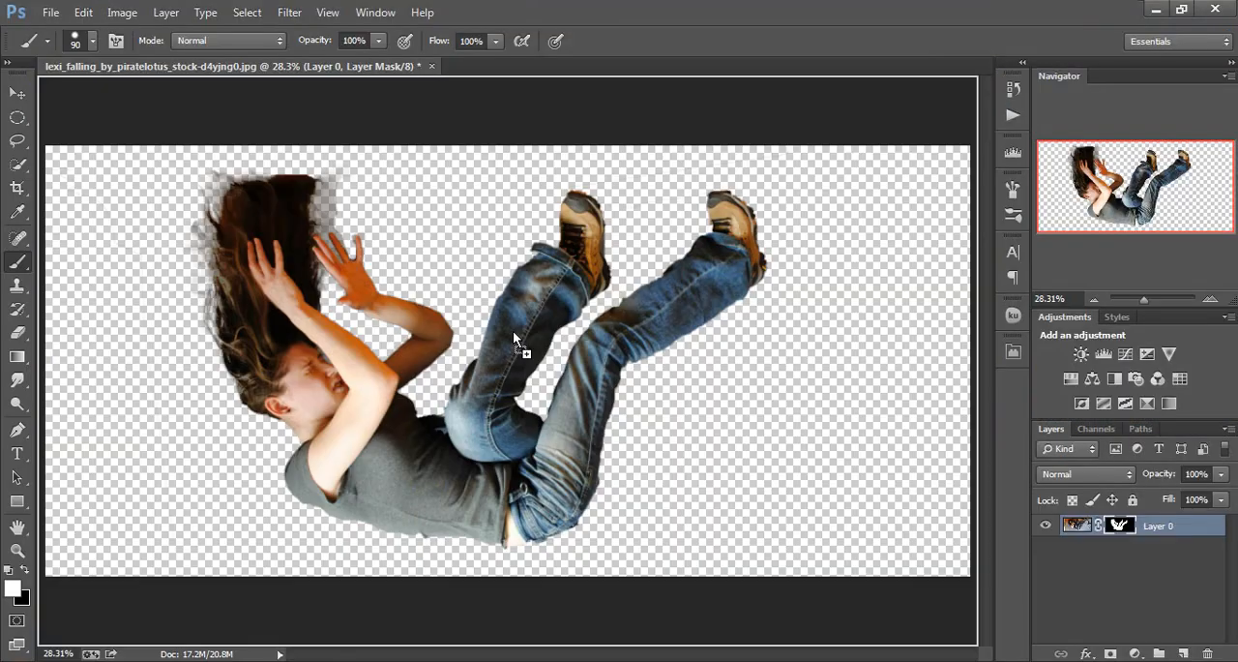
{"action": "left_click_drag", "start_coordinate": [525, 100], "coordinate": [440, 267]}
{"action": "left_click_drag", "start_coordinate": [473, 396], "coordinate": [492, 572]}
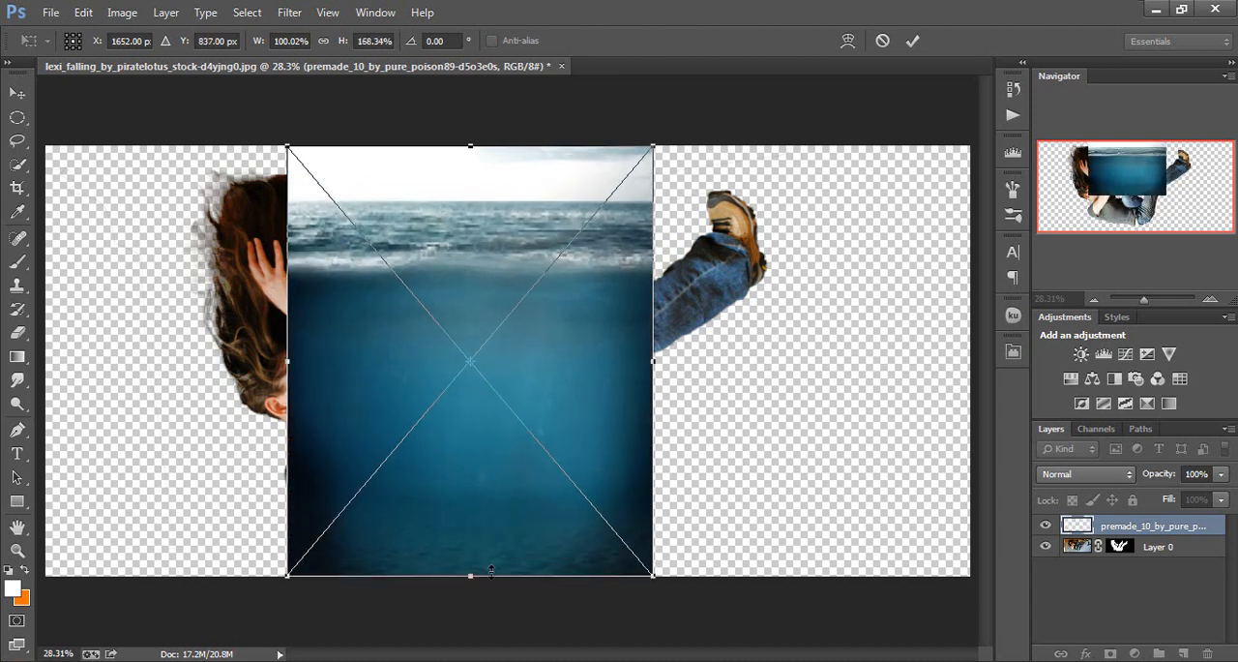
{"action": "key", "text": "Return"}
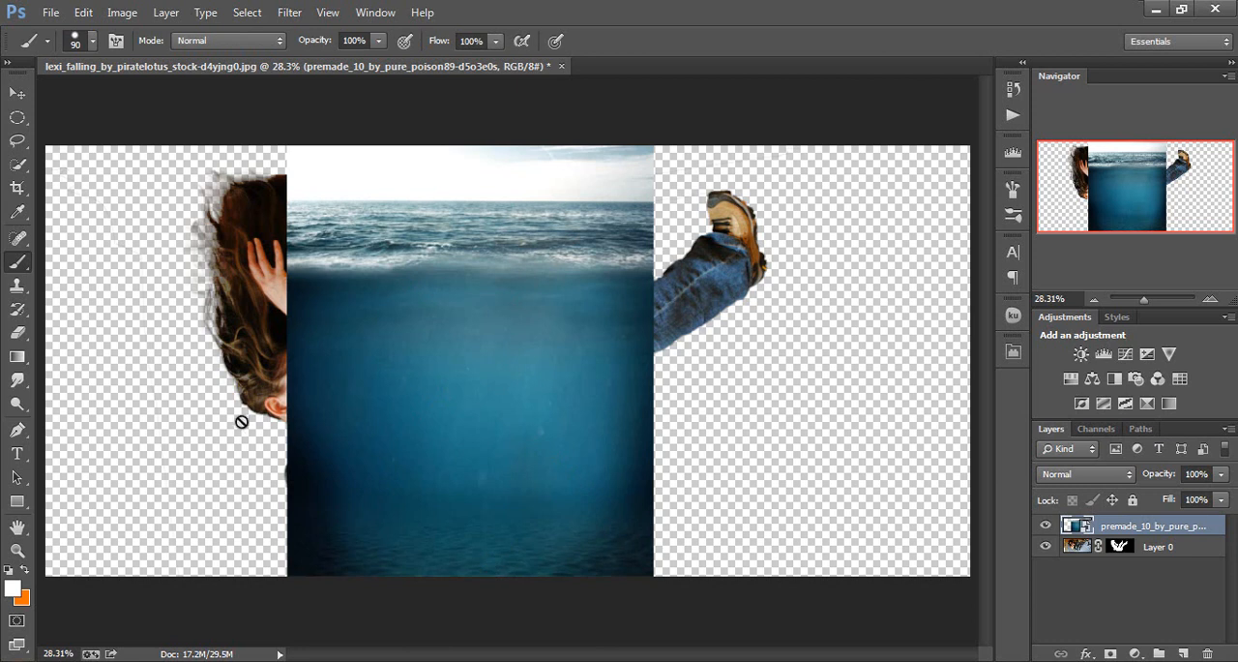
{"action": "left_click", "coordinate": [967, 420]}
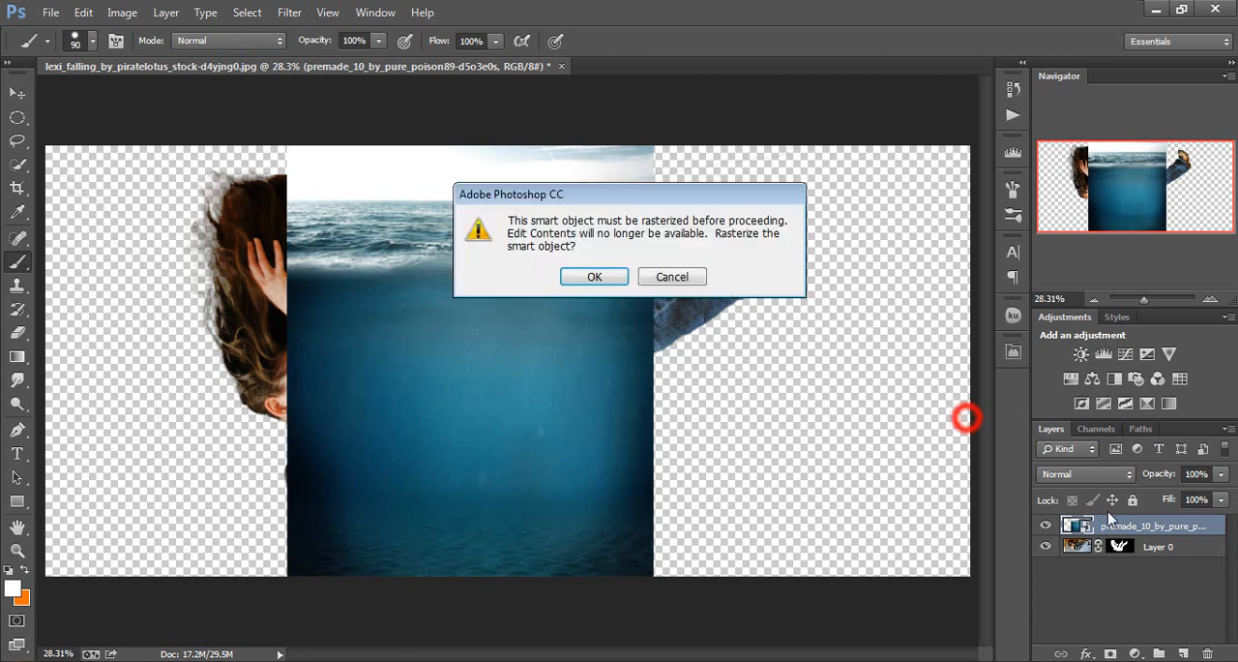
{"action": "left_click", "coordinate": [677, 275]}
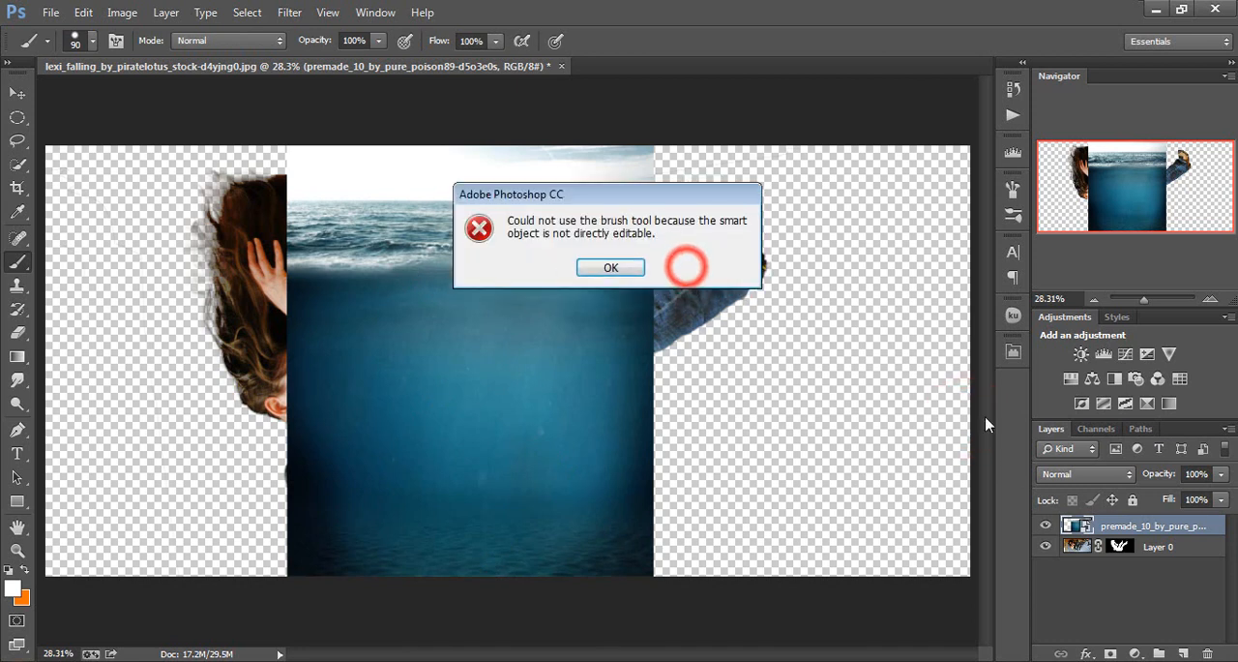
{"action": "left_click", "coordinate": [631, 267]}
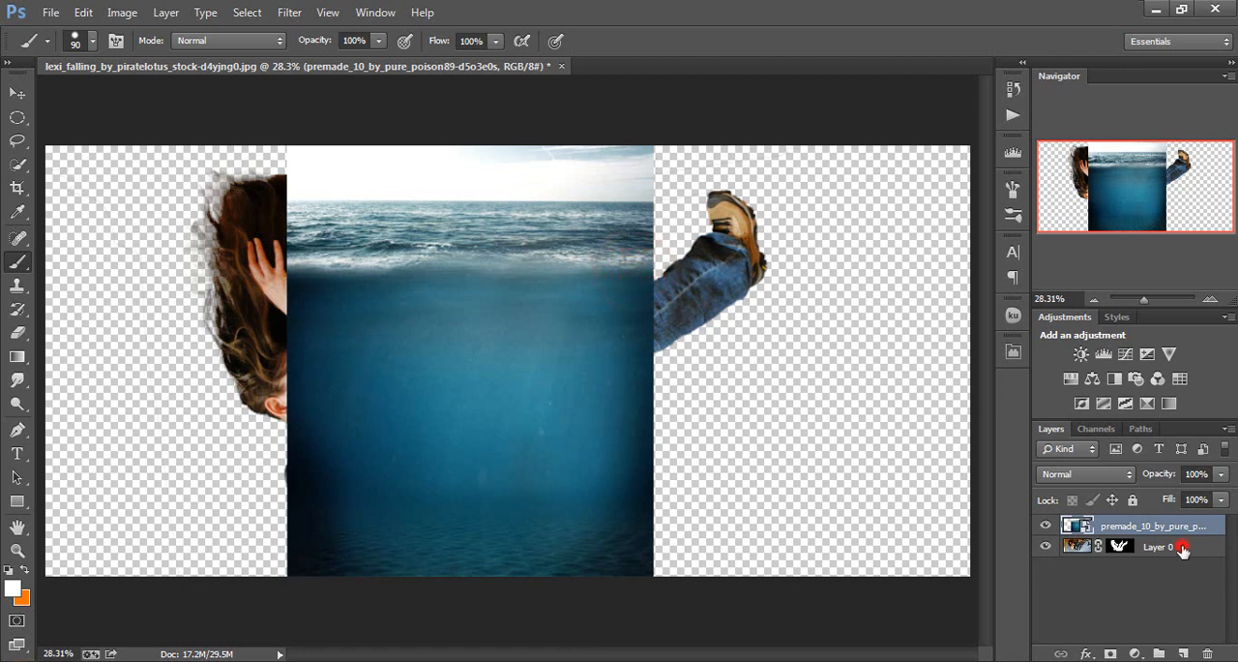
Move Layer 0 above the ocean image and extend the canvas upward with the Crop tool
{"action": "left_click_drag", "start_coordinate": [1182, 547], "coordinate": [1185, 527]}
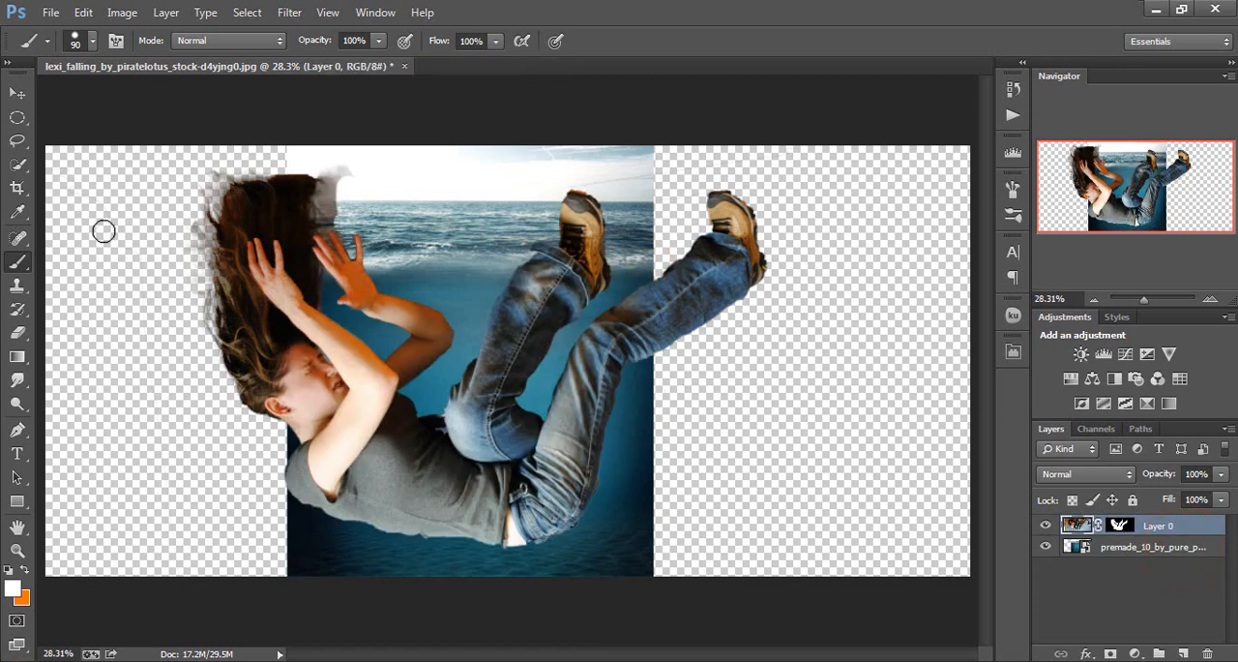
{"action": "left_click", "coordinate": [19, 188]}
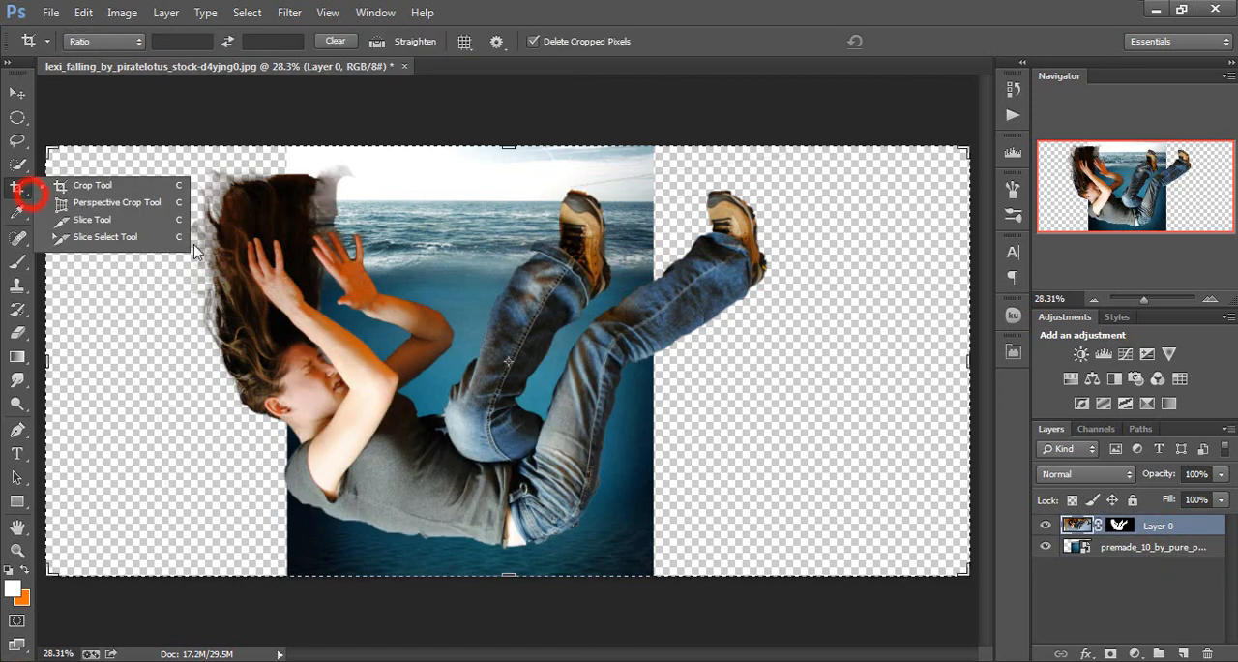
{"action": "left_click", "coordinate": [437, 200]}
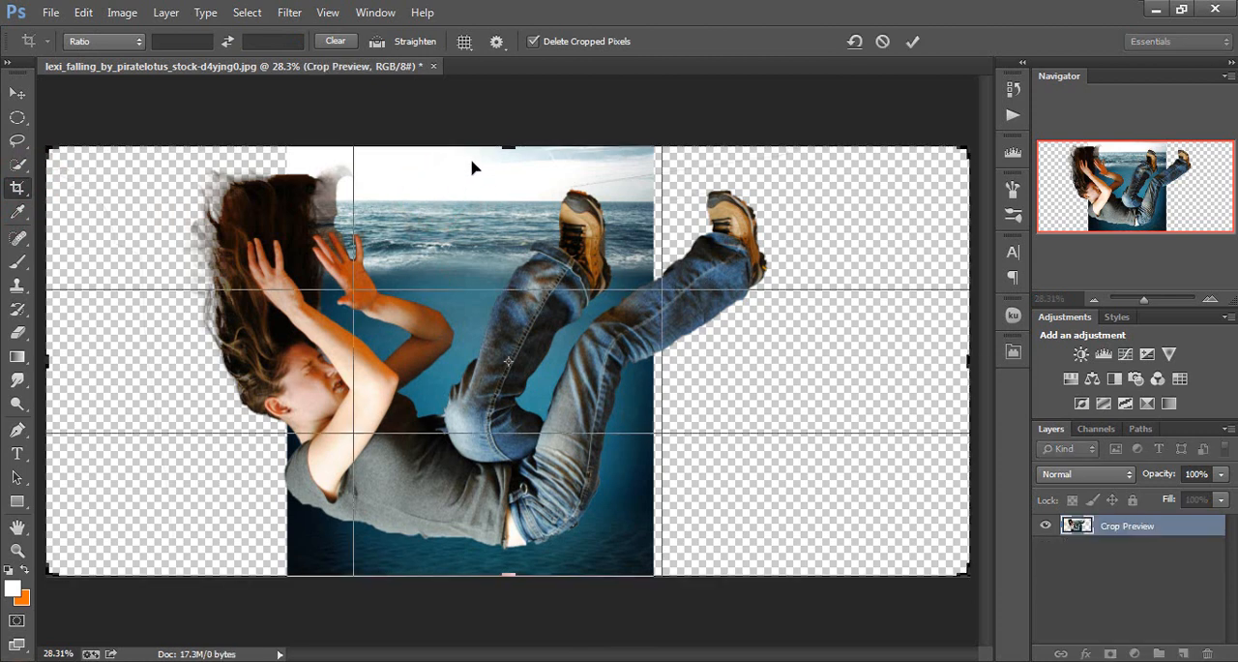
{"action": "left_click_drag", "start_coordinate": [503, 145], "coordinate": [507, 97]}
{"action": "key", "text": "Return"}
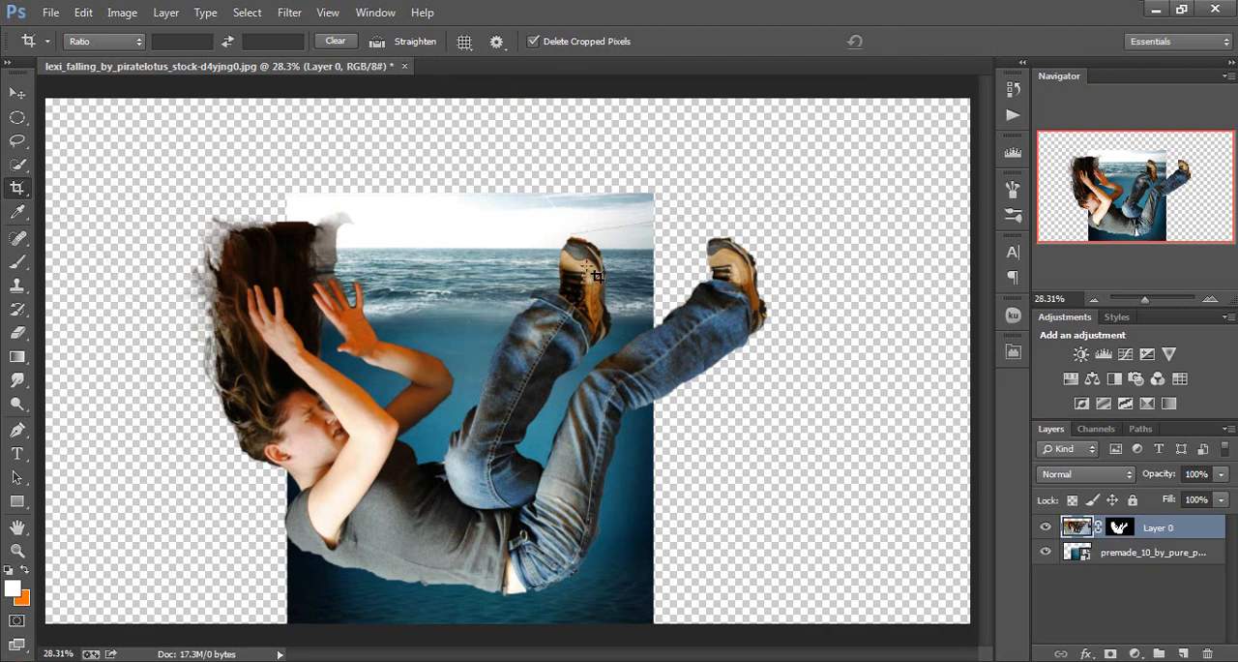
Stretch the ocean image layer upward to reach the top edge of the extended canvas
{"action": "left_click", "coordinate": [1148, 559]}
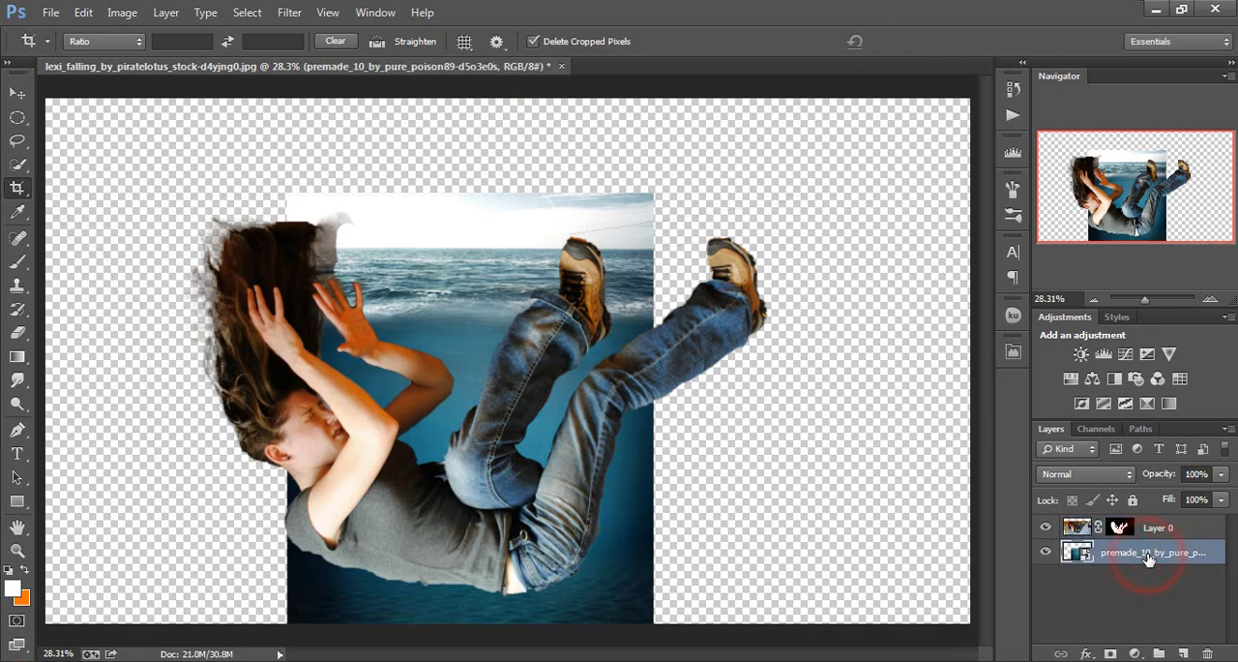
{"action": "key", "text": "ctrl+t"}
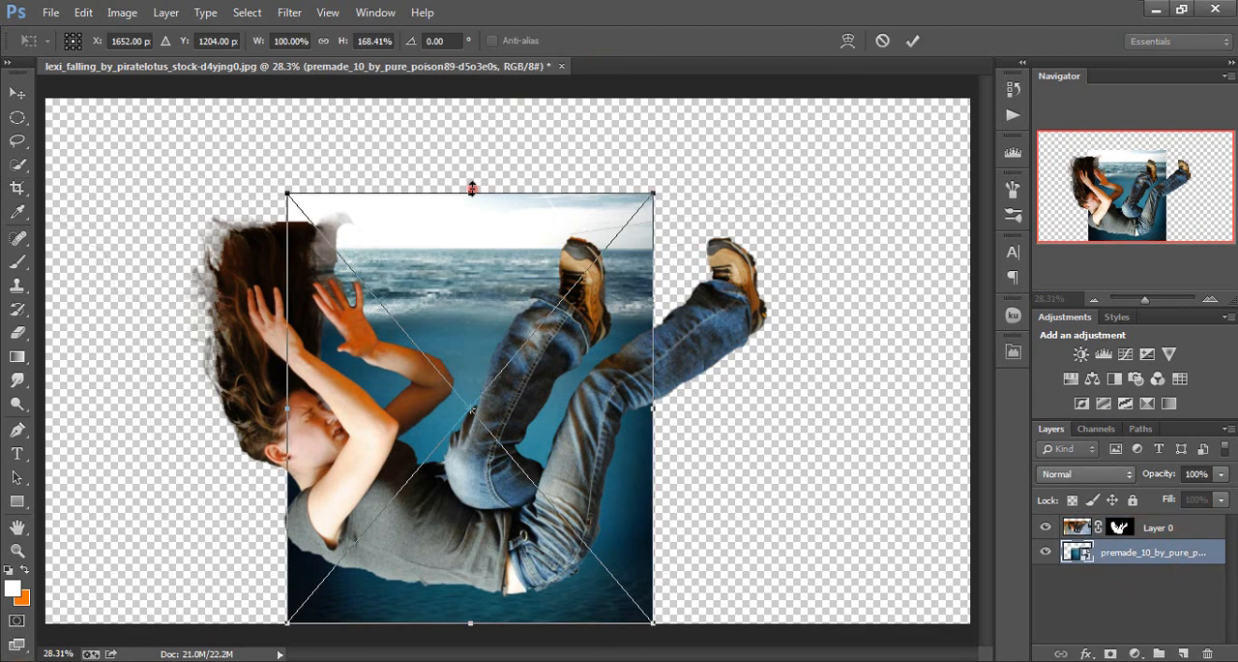
{"action": "left_click_drag", "start_coordinate": [471, 188], "coordinate": [471, 94]}
{"action": "key", "text": "c"}
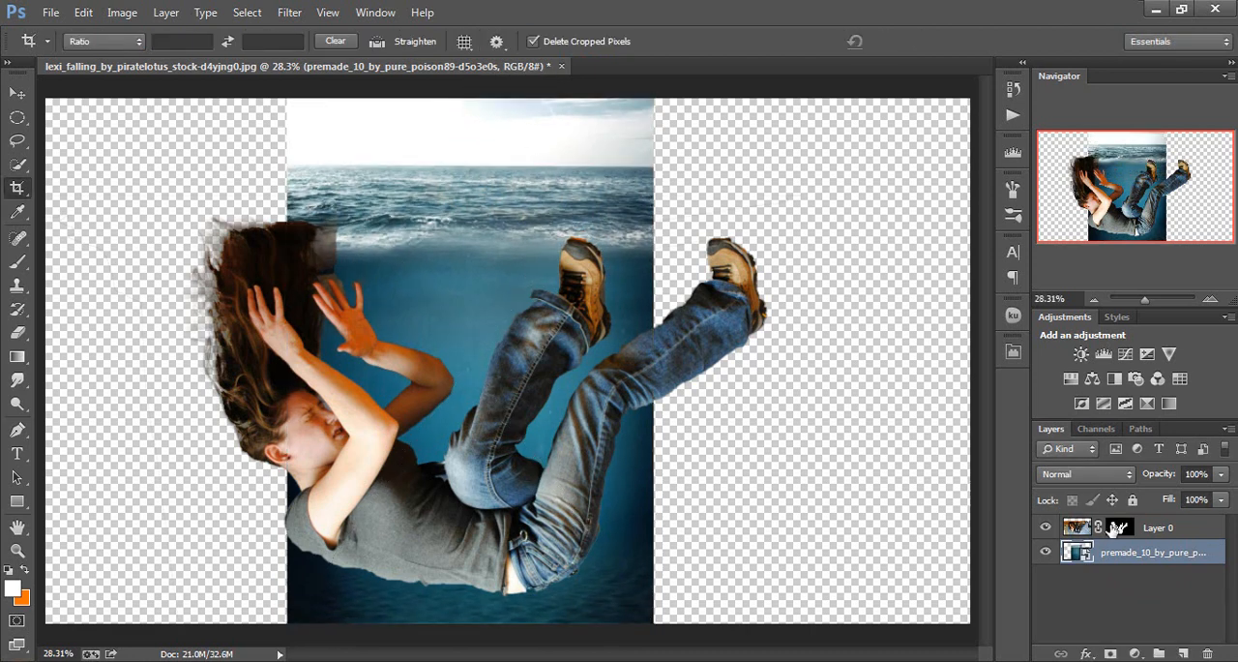
Scale the woman on Layer 0 down to about 15% and position her underwater, below the waves near the ocean image's centre
{"action": "left_click", "coordinate": [1168, 527]}
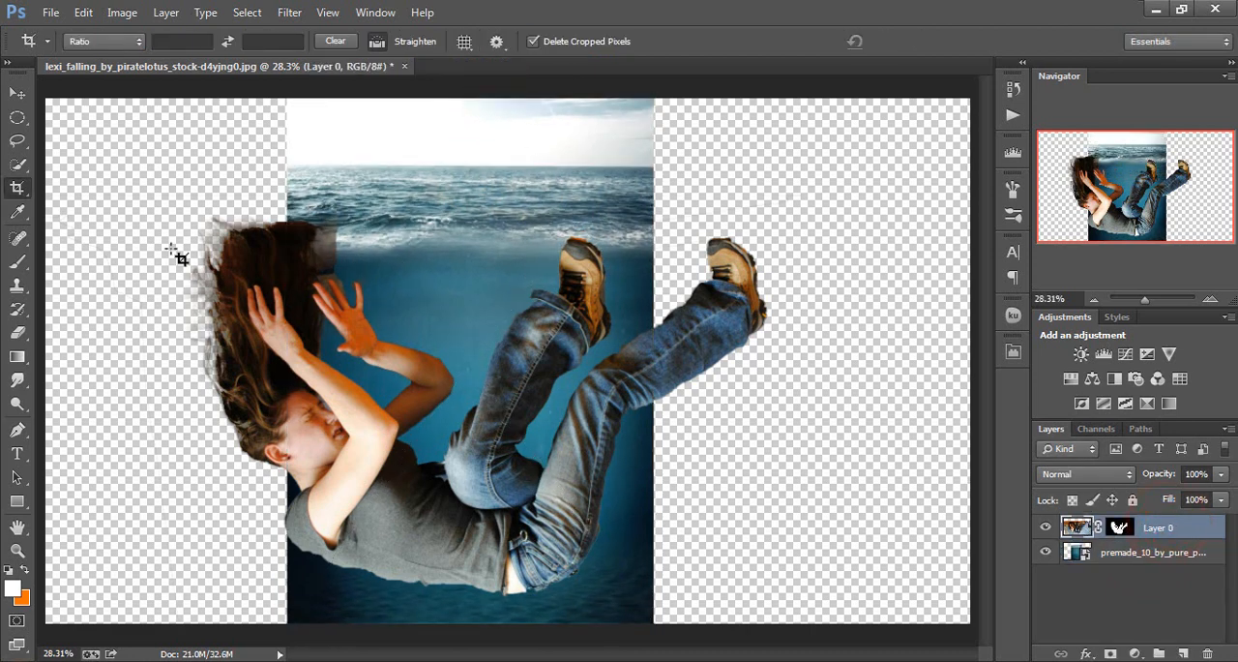
{"action": "key", "text": "ctrl+t"}
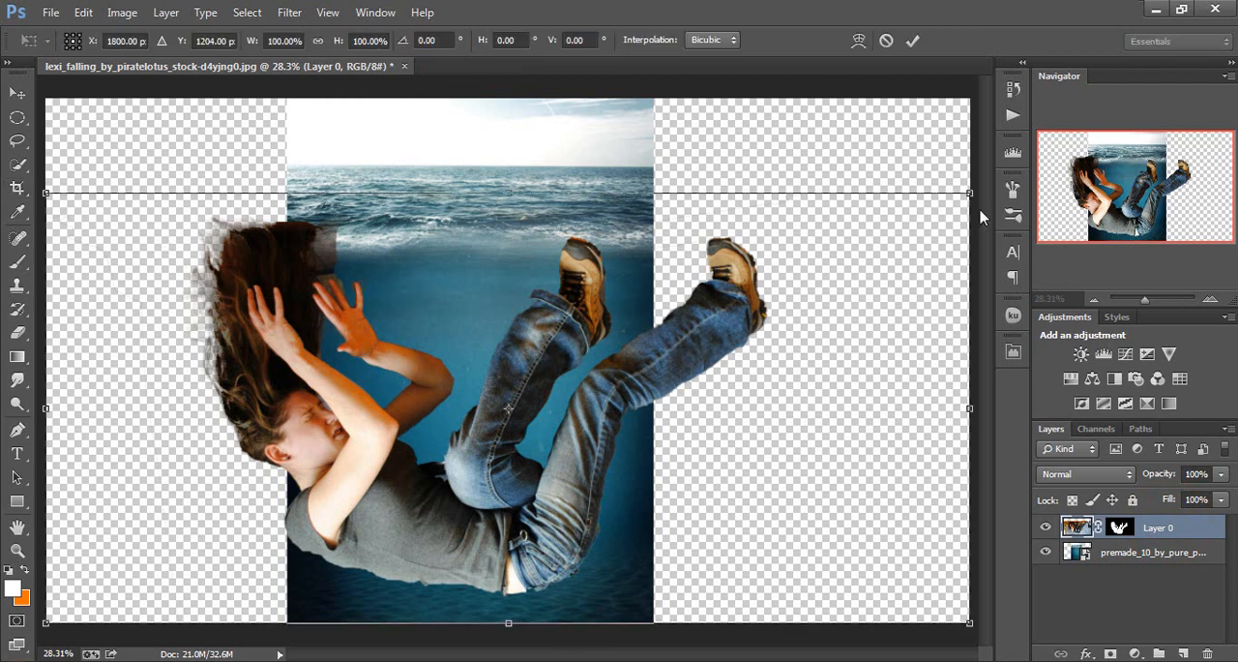
{"action": "left_click_drag", "start_coordinate": [970, 194], "coordinate": [172, 531]}
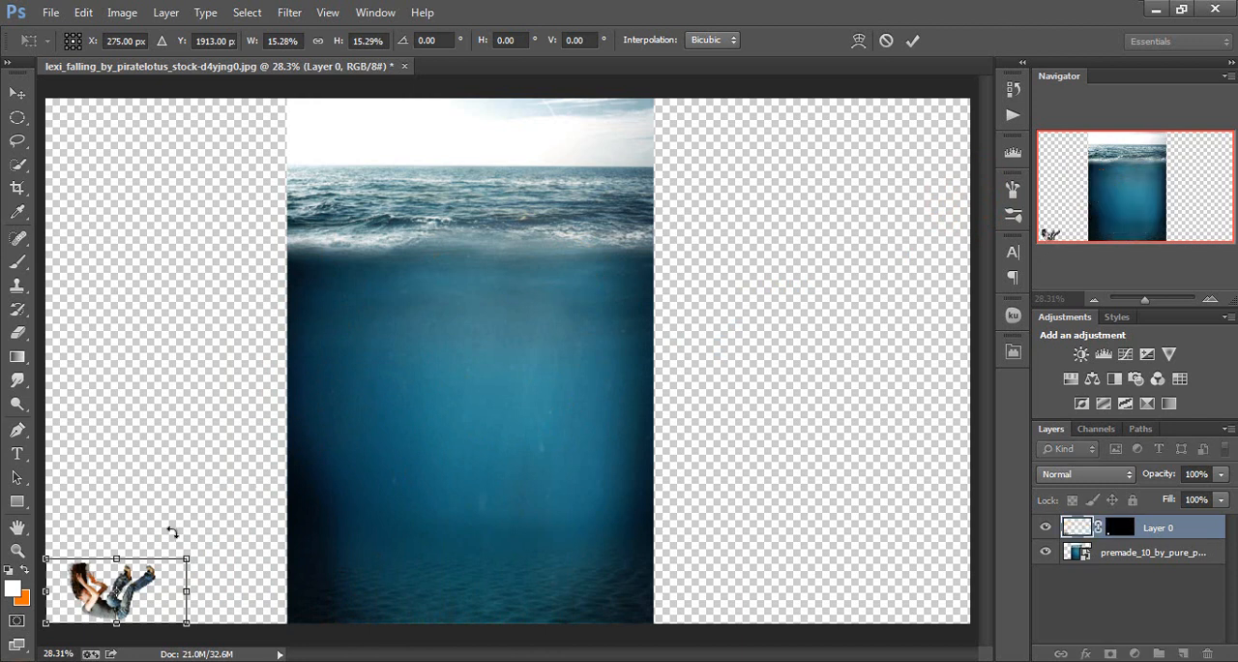
{"action": "left_click_drag", "start_coordinate": [152, 601], "coordinate": [511, 351]}
{"action": "key", "text": "c"}
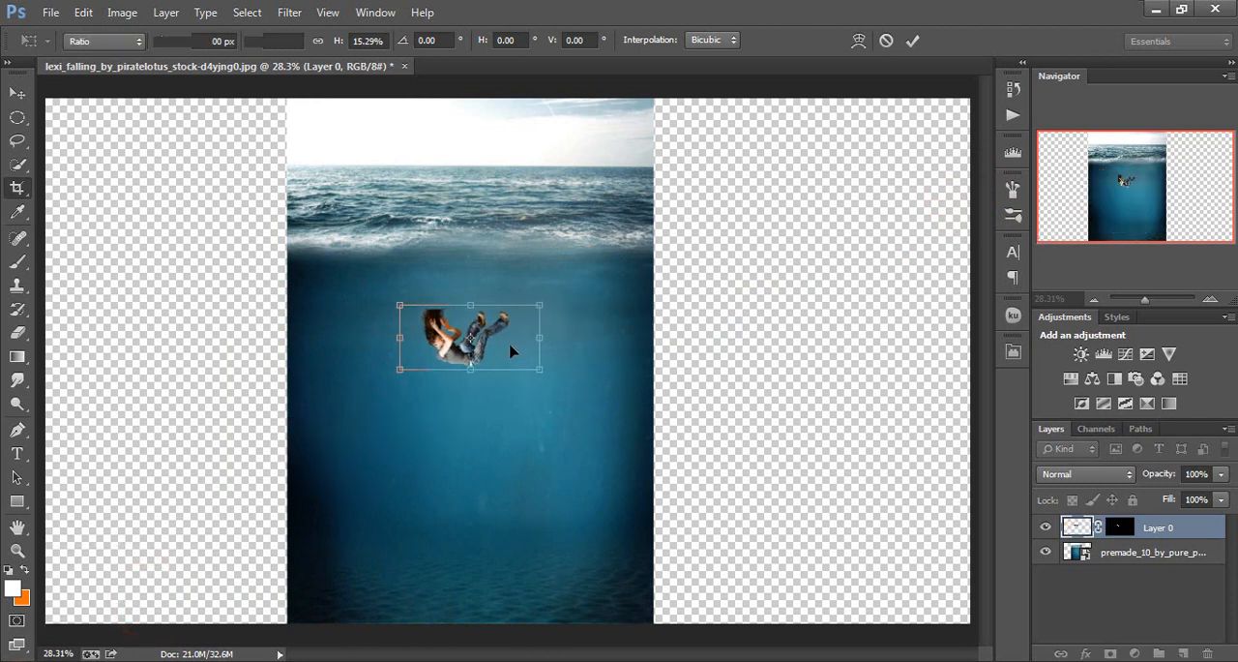
{"action": "left_click", "coordinate": [17, 93]}
{"action": "mouse_move", "coordinate": [502, 343]}
{"action": "left_mouse_down"}
{"action": "mouse_move", "coordinate": [519, 337]}
{"action": "mouse_move", "coordinate": [486, 341]}
{"action": "left_mouse_up"}
Paint black on Layer 0's mask with the Brush tool to hide the faint leftover line above the woman
{"action": "scroll", "coordinate": [486, 340], "scroll_direction": "up", "scroll_amount": 4}
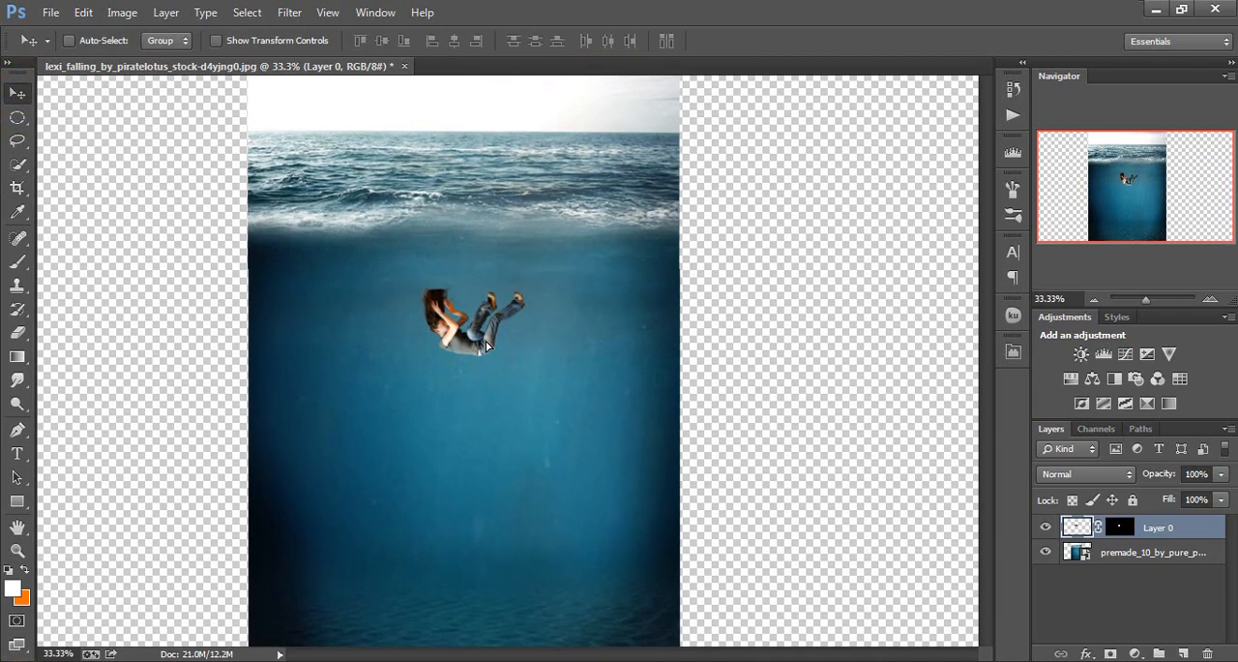
{"action": "scroll", "coordinate": [486, 341], "scroll_direction": "up", "scroll_amount": 5}
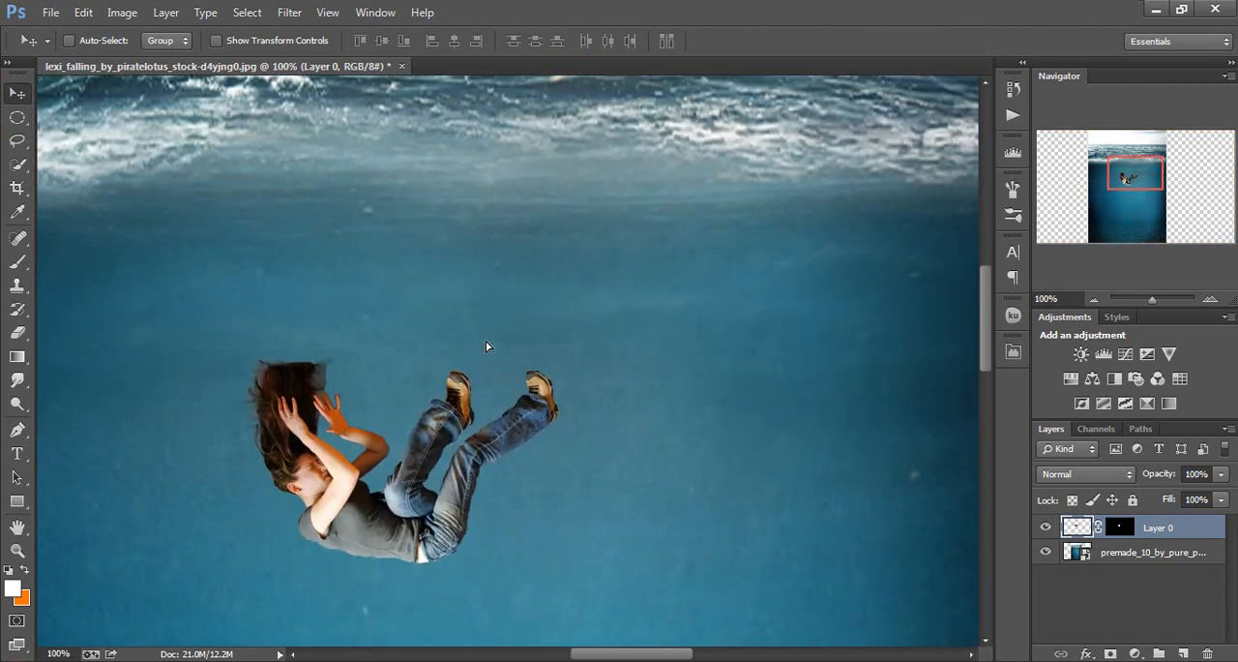
{"action": "scroll", "coordinate": [485, 341], "scroll_direction": "left", "scroll_amount": 4}
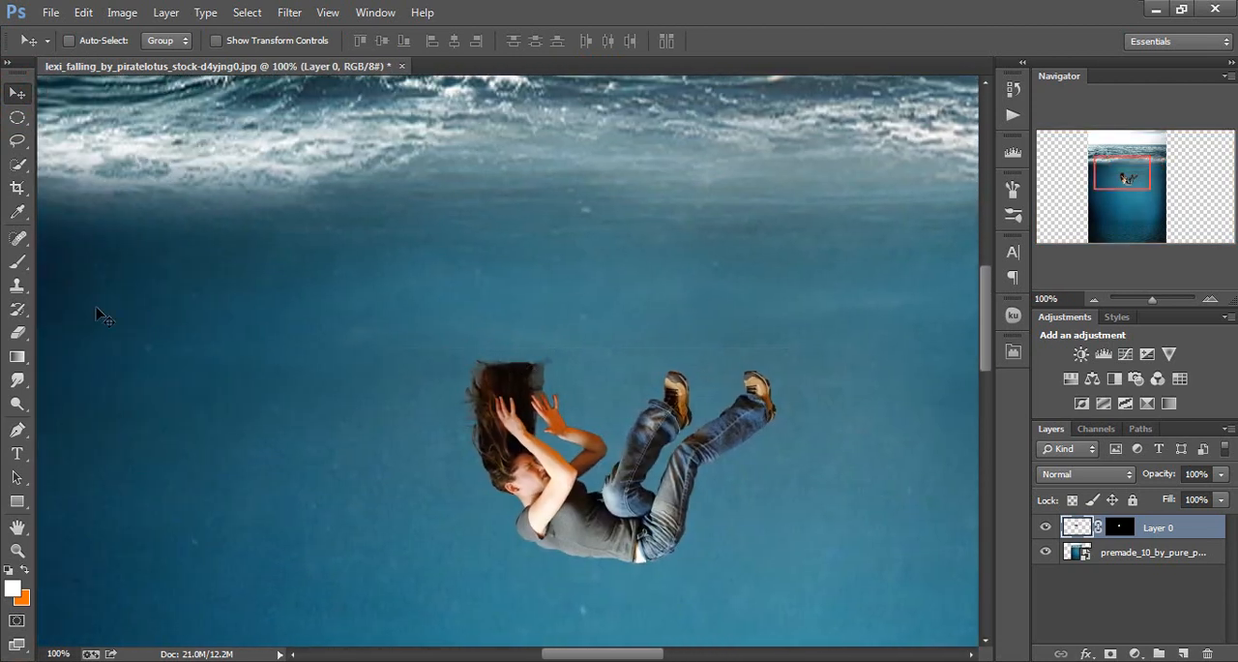
{"action": "left_click", "coordinate": [18, 261]}
{"action": "left_click", "coordinate": [405, 317]}
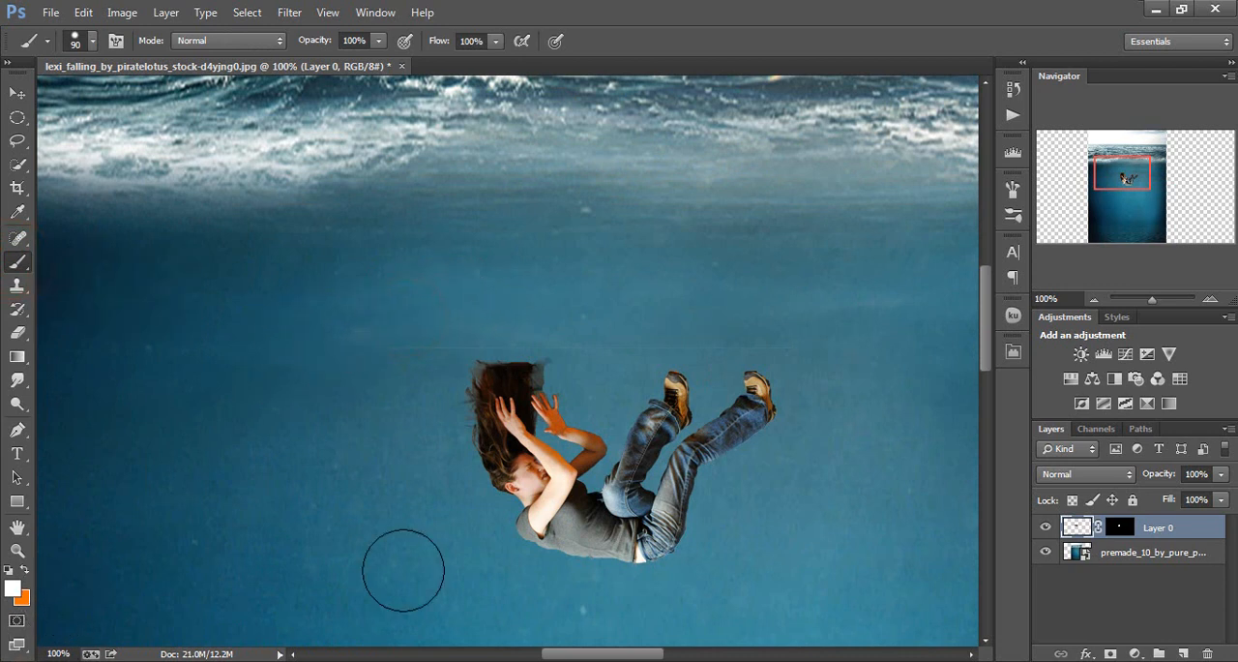
{"action": "left_click", "coordinate": [1119, 525]}
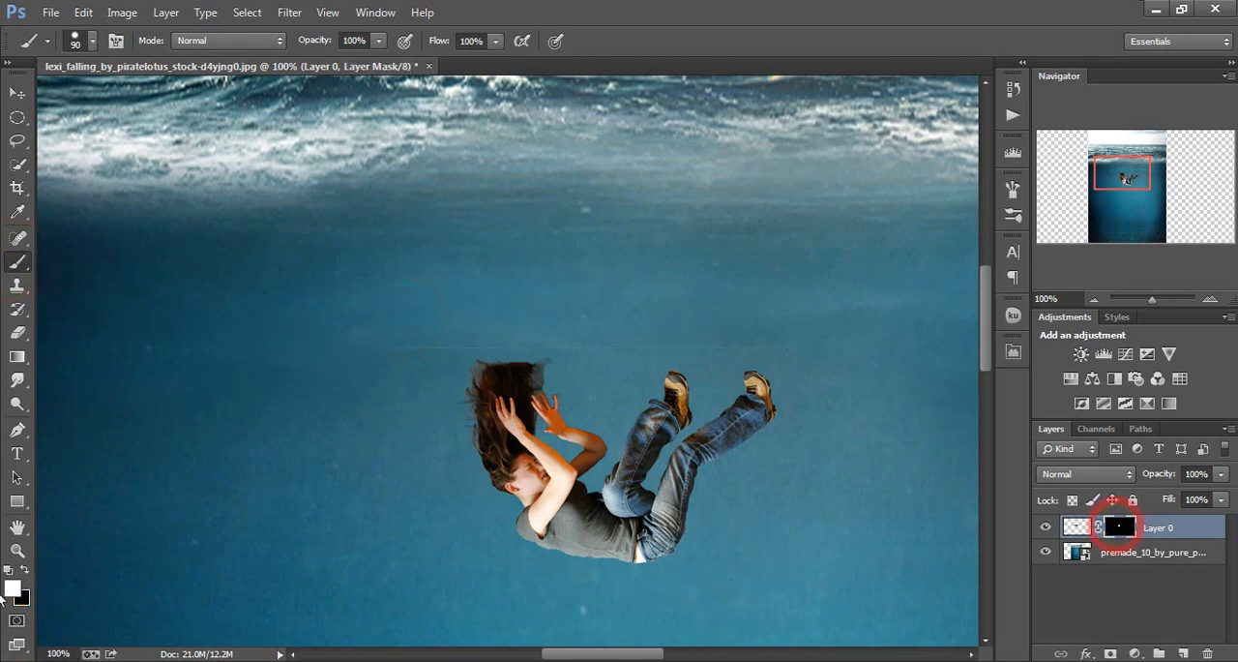
{"action": "left_click", "coordinate": [25, 571]}
{"action": "left_click", "coordinate": [400, 321]}
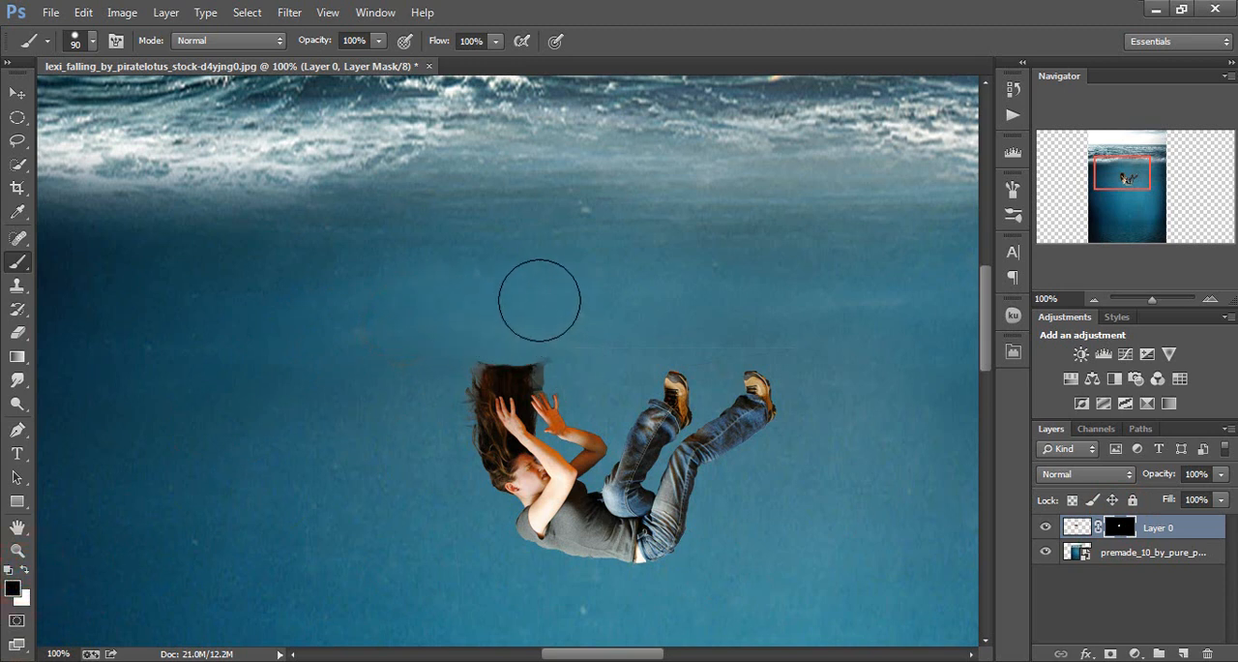
{"action": "left_click", "coordinate": [407, 318]}
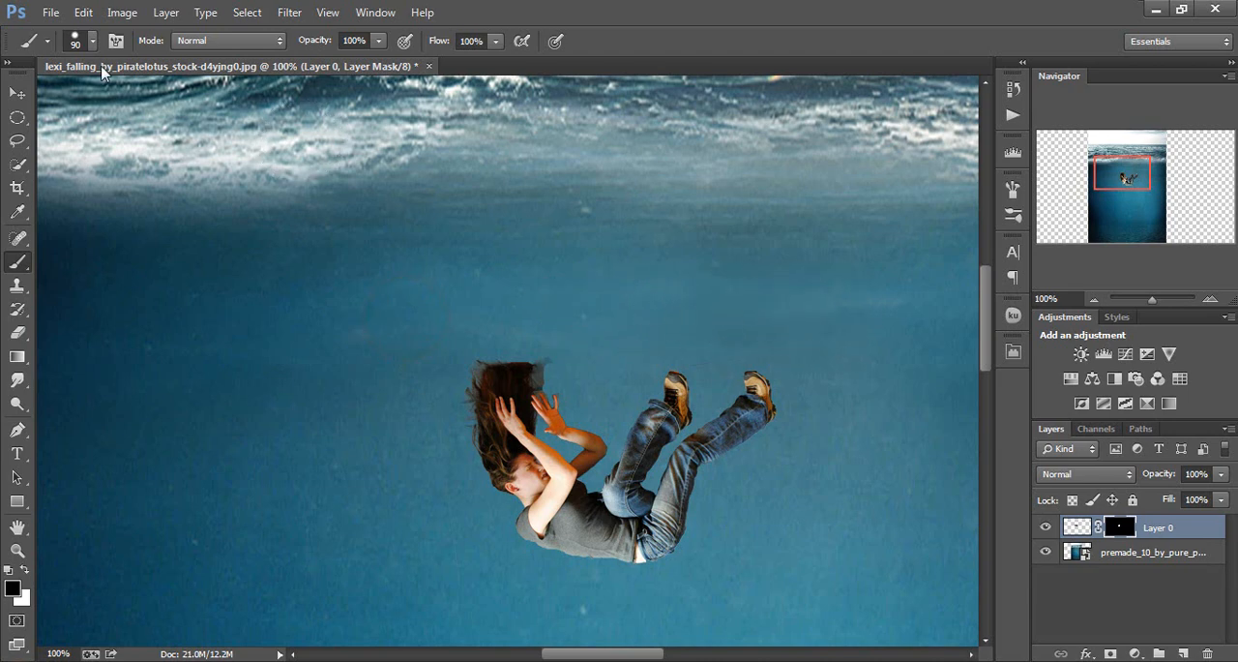
Choose a soft round brush and paint black on Layer 0's mask to soften the top edge of the woman's hair
{"action": "left_click", "coordinate": [92, 40]}
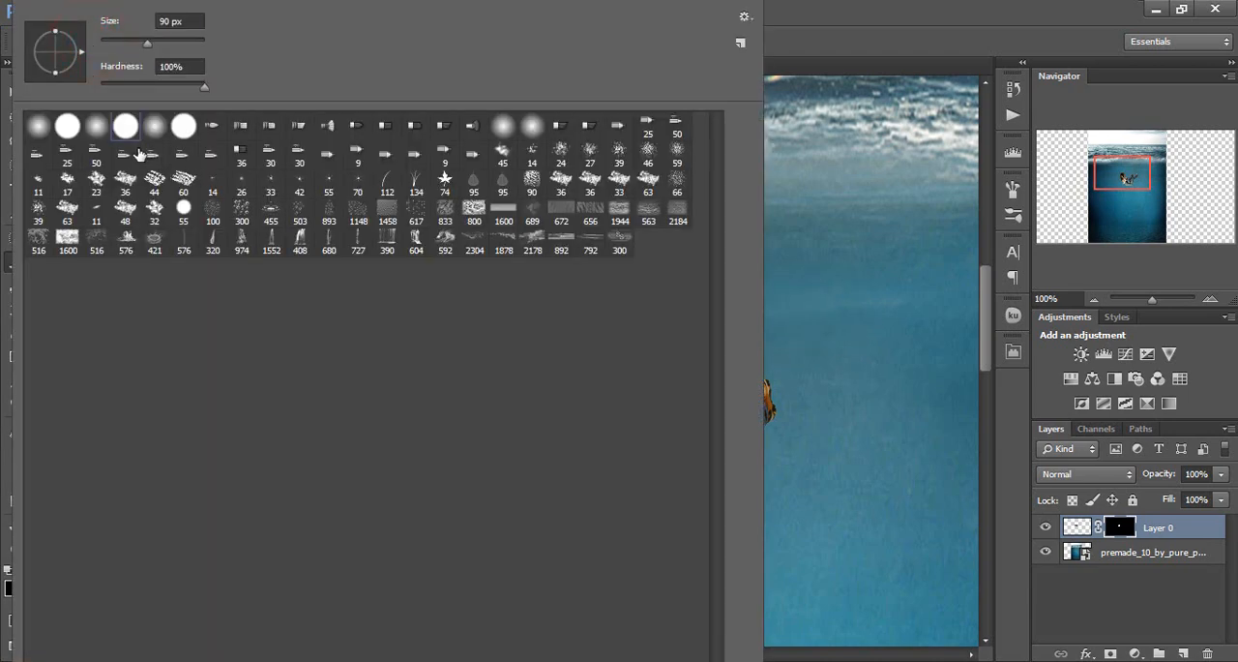
{"action": "double_click", "coordinate": [154, 132]}
{"action": "left_click", "coordinate": [453, 315]}
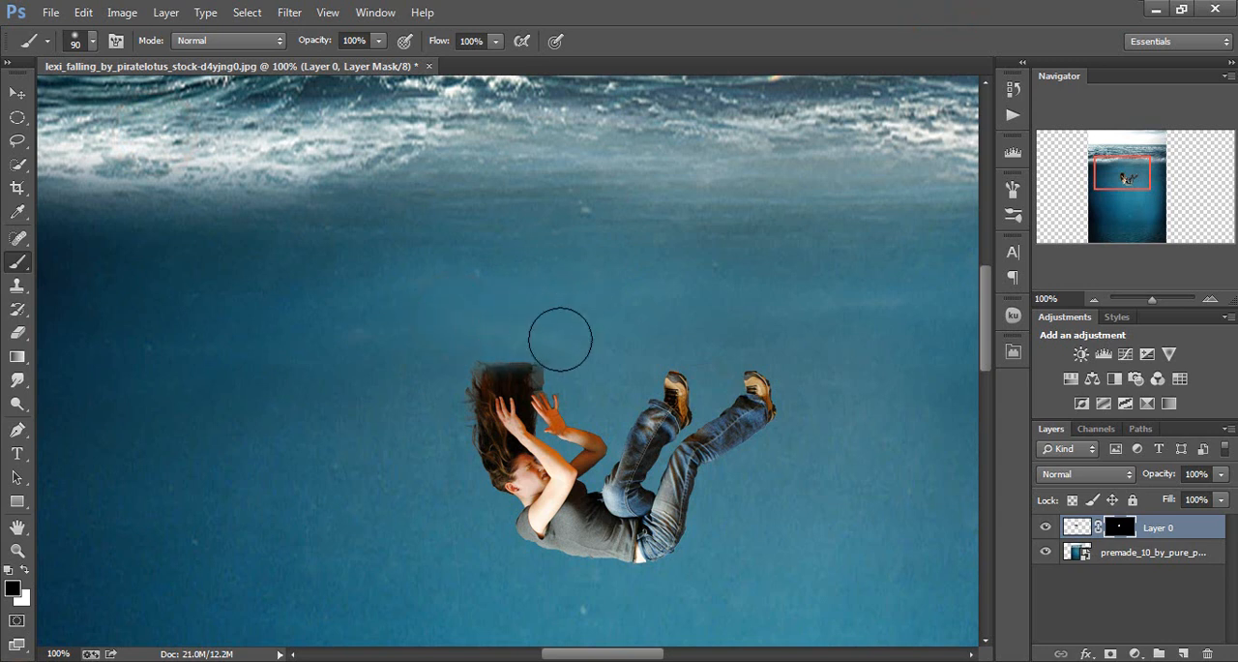
{"action": "mouse_move", "coordinate": [568, 353]}
{"action": "left_mouse_down"}
{"action": "mouse_move", "coordinate": [550, 335]}
{"action": "mouse_move", "coordinate": [488, 331]}
{"action": "left_mouse_up"}
{"action": "key", "text": "ctrl+0"}
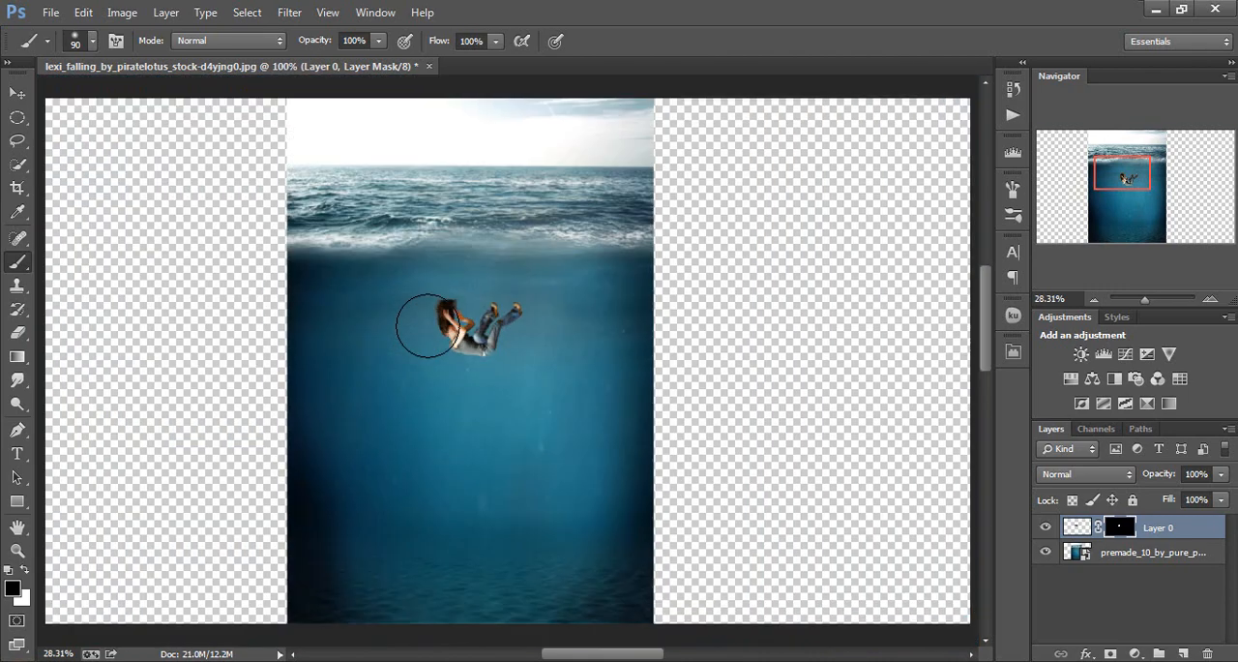
Try the Overlay blend mode on Layer 0 and set it back to Normal
{"action": "left_click", "coordinate": [1125, 473]}
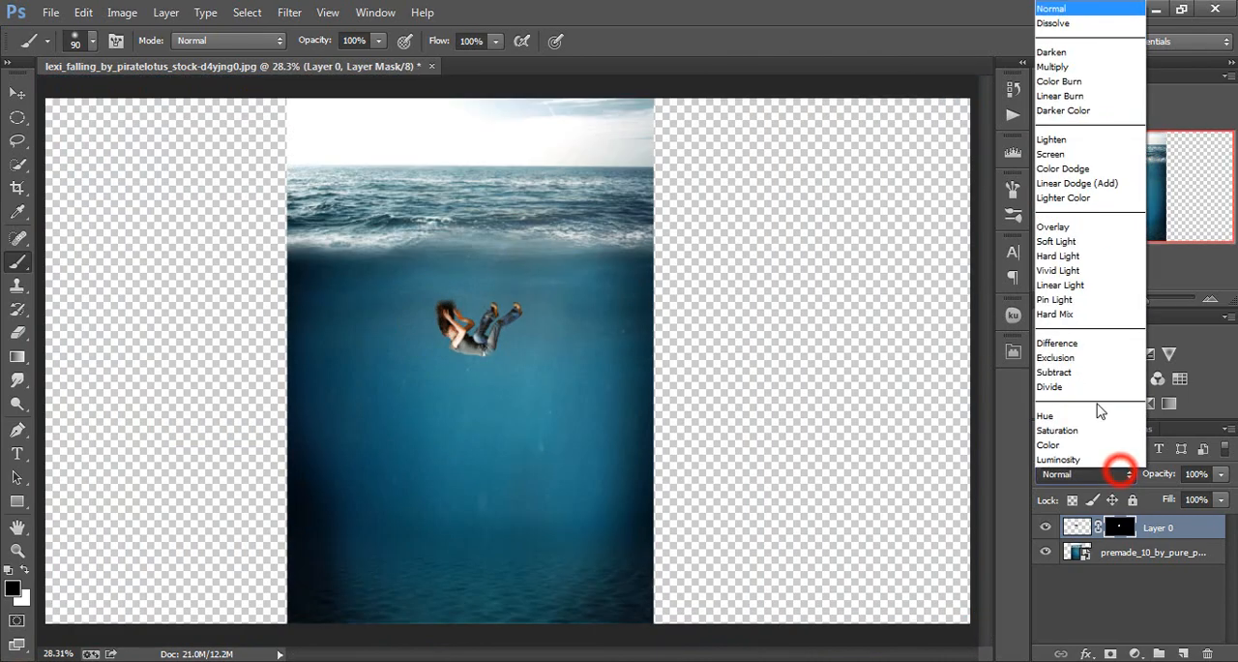
{"action": "left_click", "coordinate": [1073, 228]}
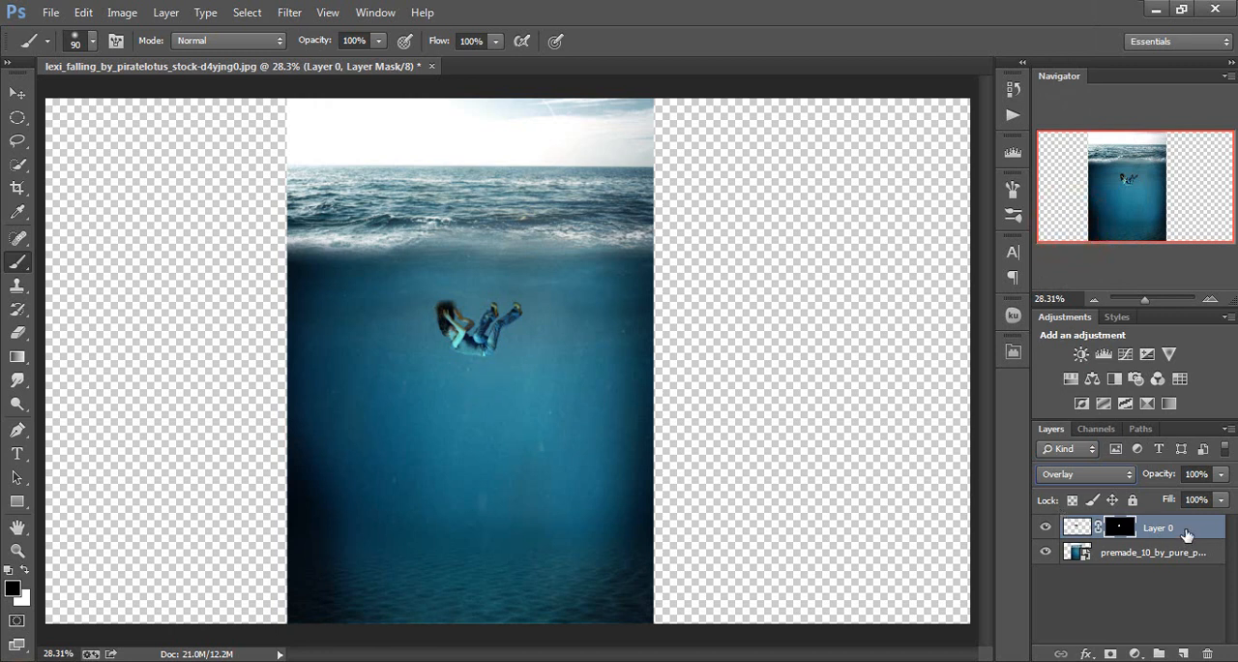
{"action": "left_click", "coordinate": [1115, 474]}
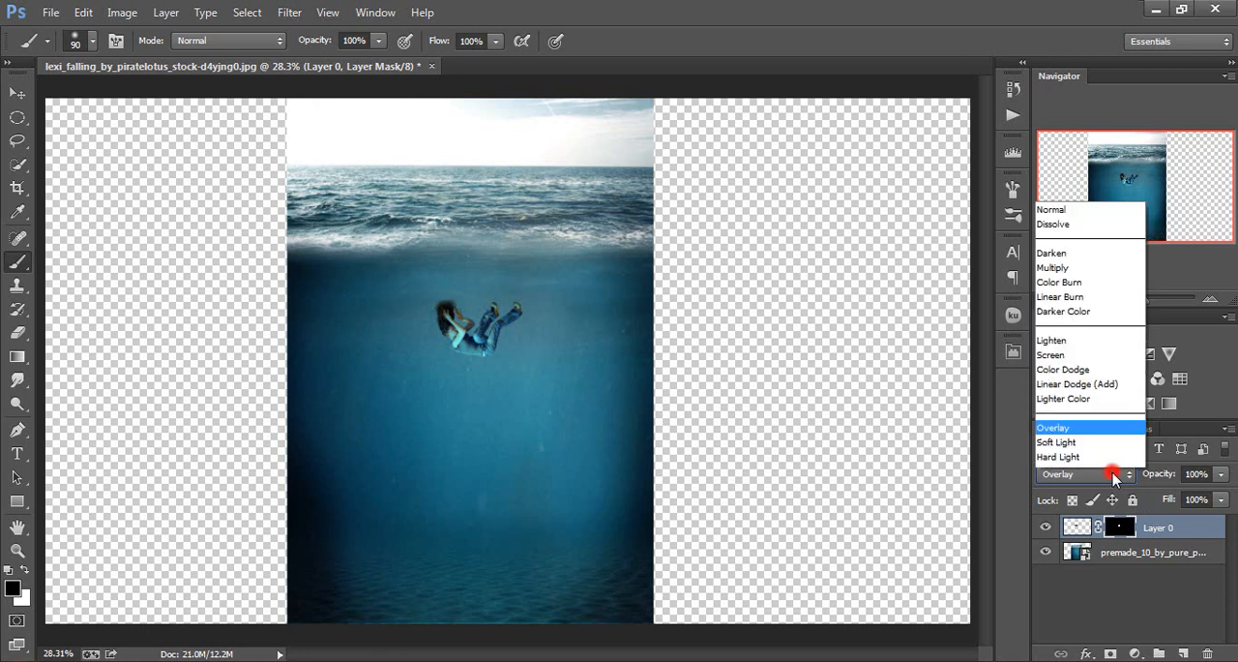
{"action": "left_click", "coordinate": [1080, 8]}
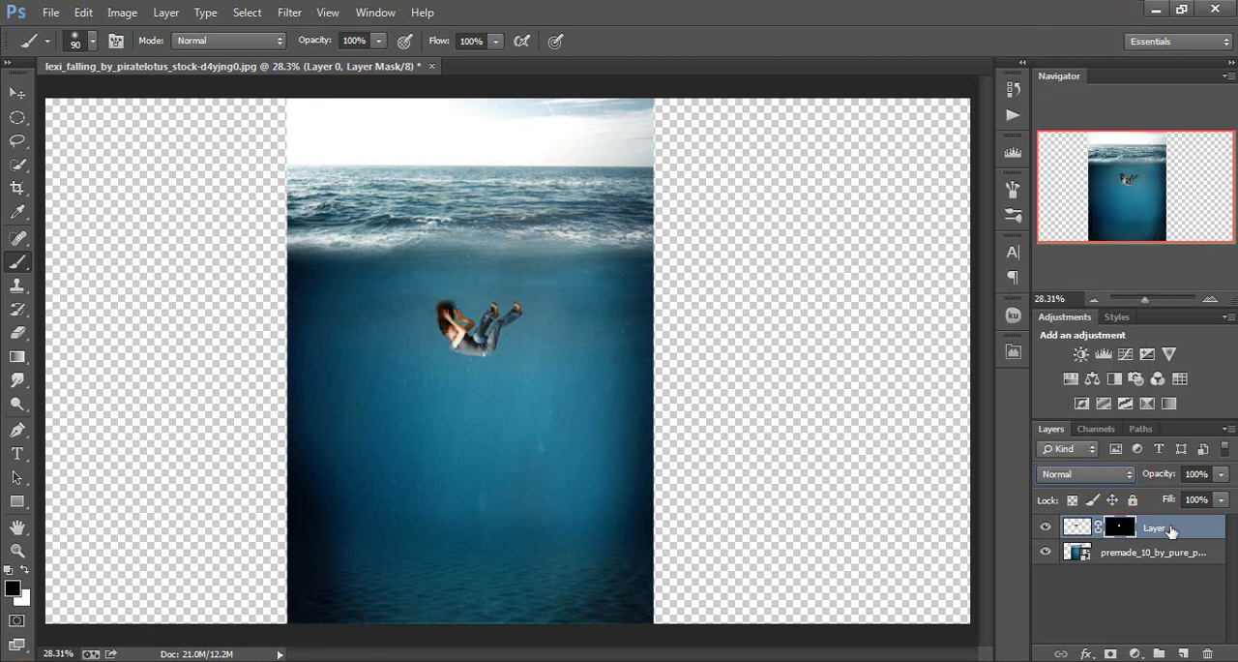
Duplicate Layer 0 and set the copy's blend mode to Overlay
{"action": "left_click_drag", "start_coordinate": [1170, 529], "coordinate": [1186, 648]}
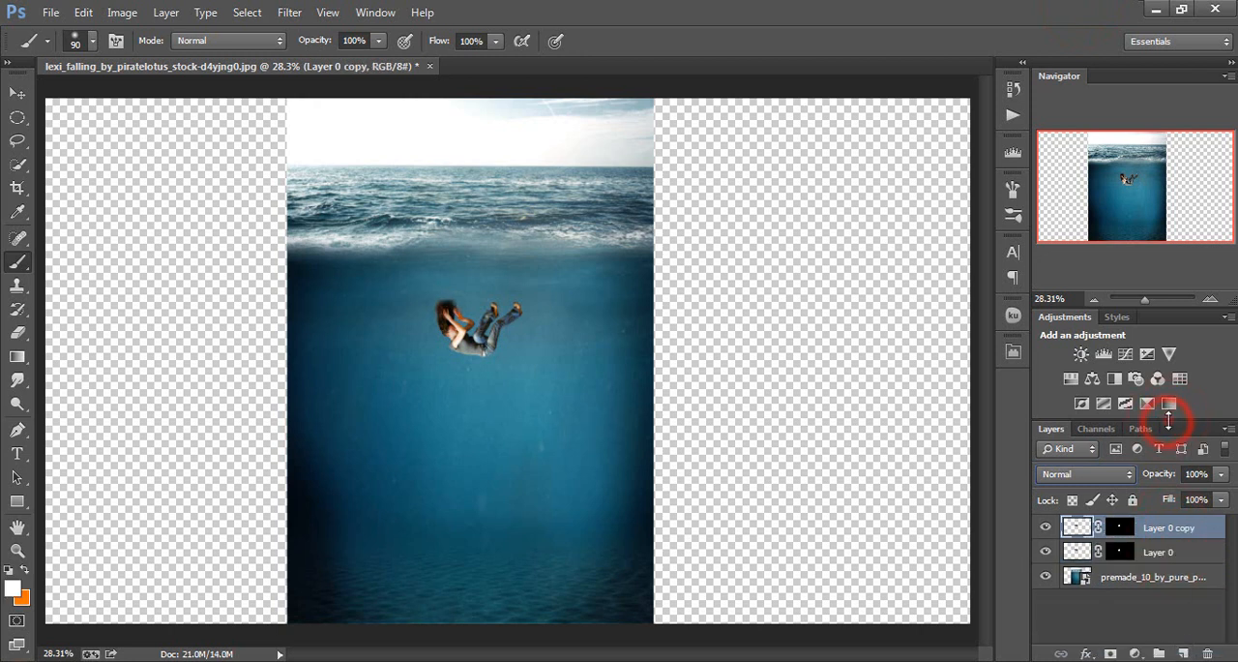
{"action": "left_click_drag", "start_coordinate": [1169, 418], "coordinate": [1174, 360]}
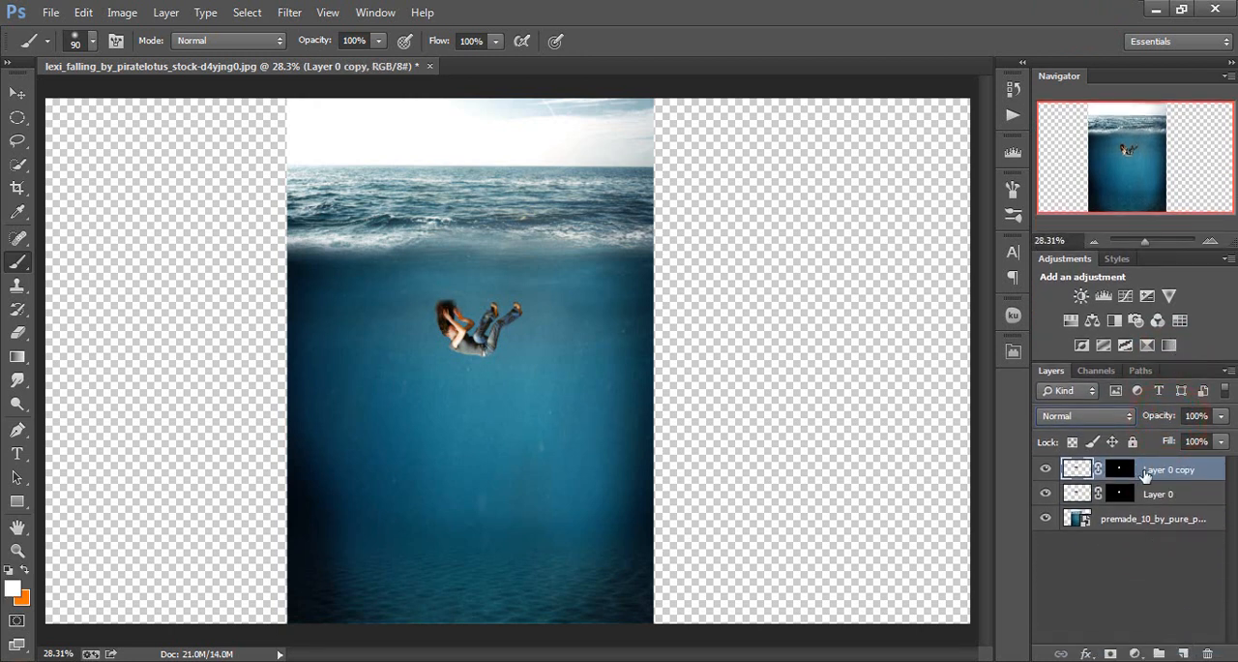
{"action": "left_click", "coordinate": [1117, 416]}
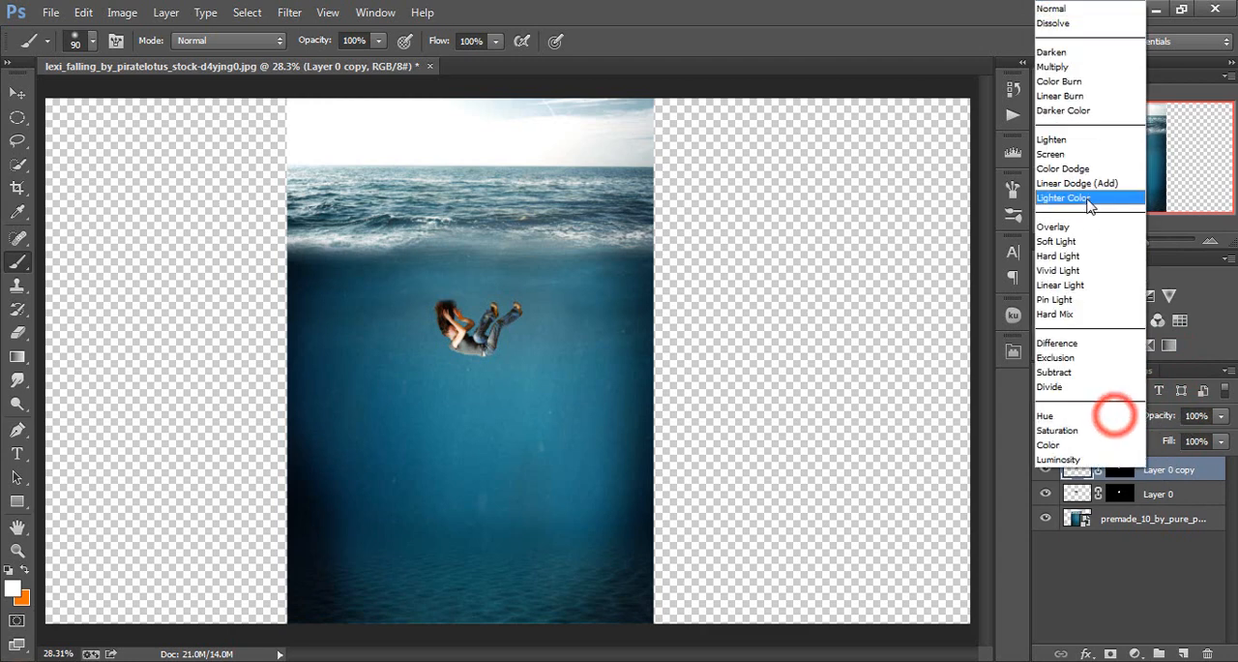
{"action": "left_click", "coordinate": [1064, 220]}
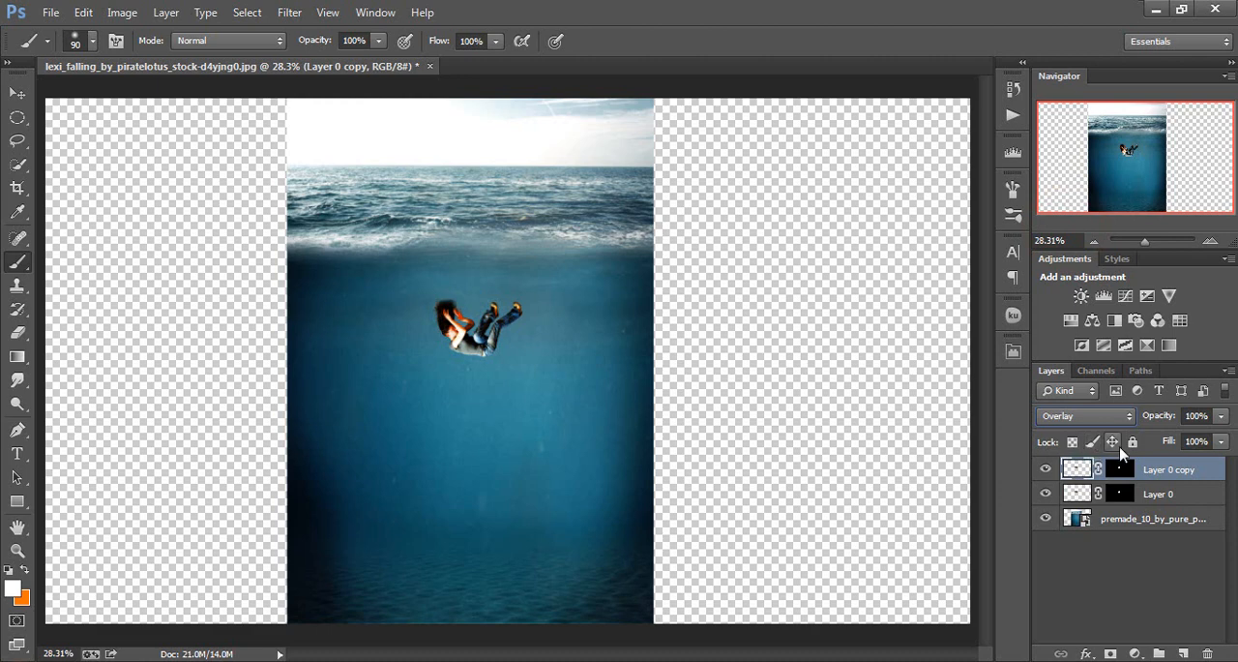
Set Layer 0 copy's blend mode back to Normal and change the original Layer 0's blend mode to Overlay
{"action": "left_click", "coordinate": [1117, 418]}
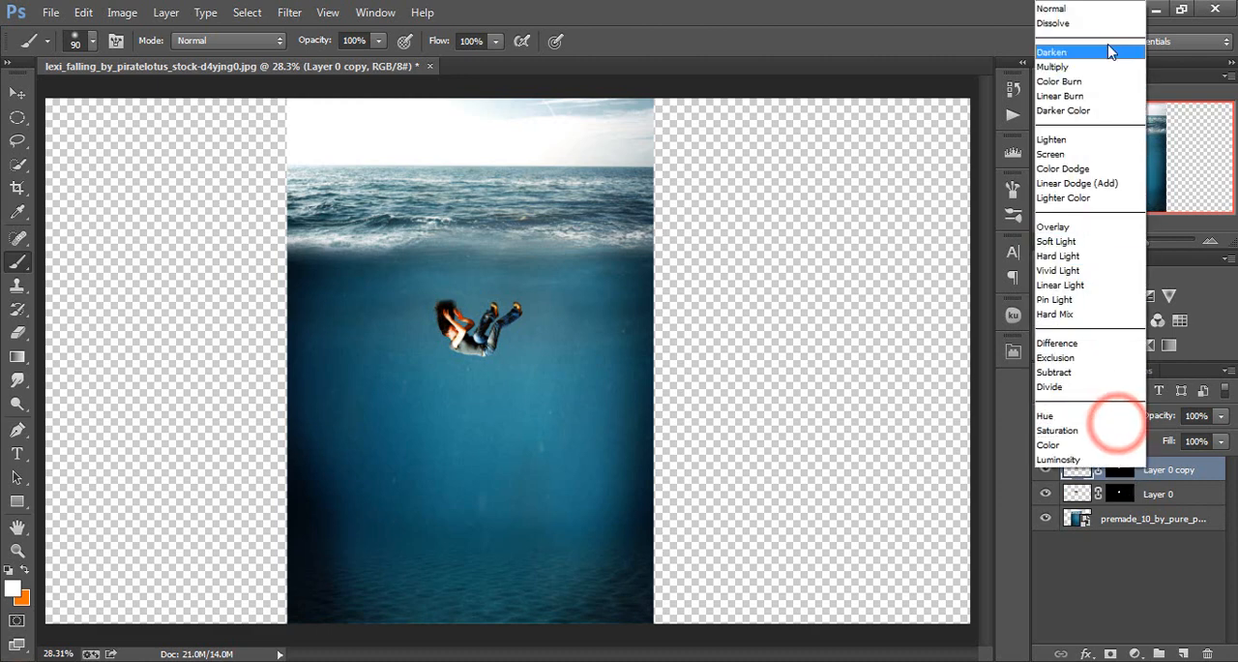
{"action": "left_click", "coordinate": [1108, 10]}
{"action": "left_click", "coordinate": [1156, 494]}
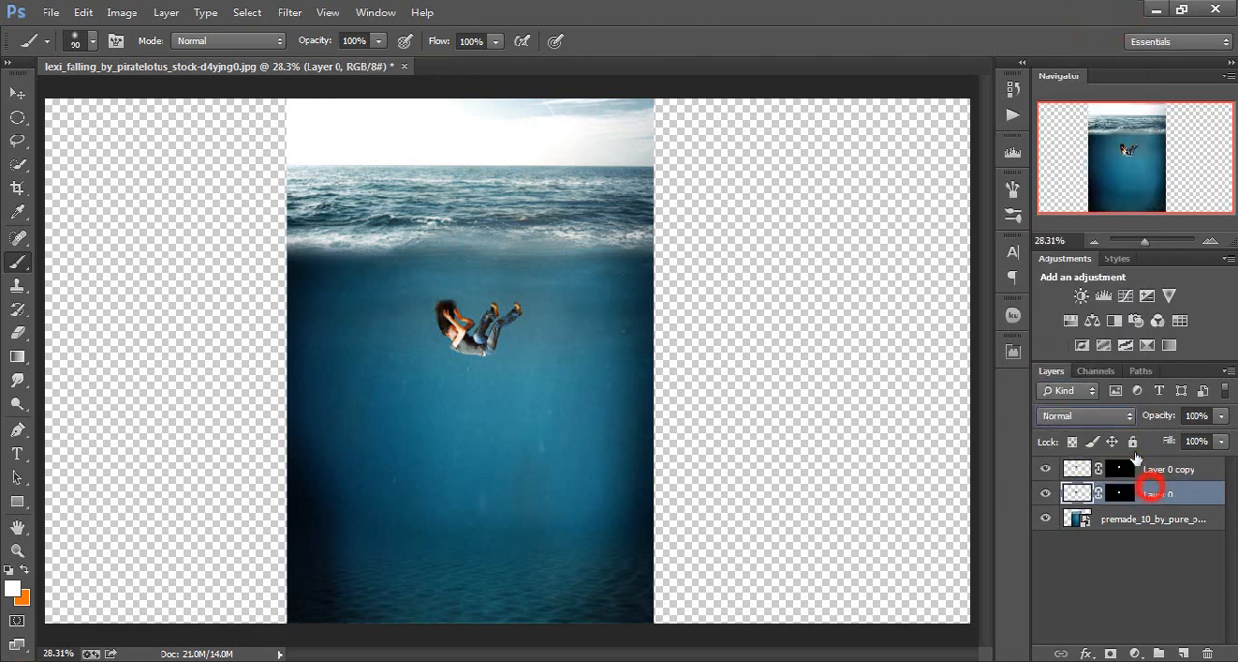
{"action": "left_click", "coordinate": [1118, 416]}
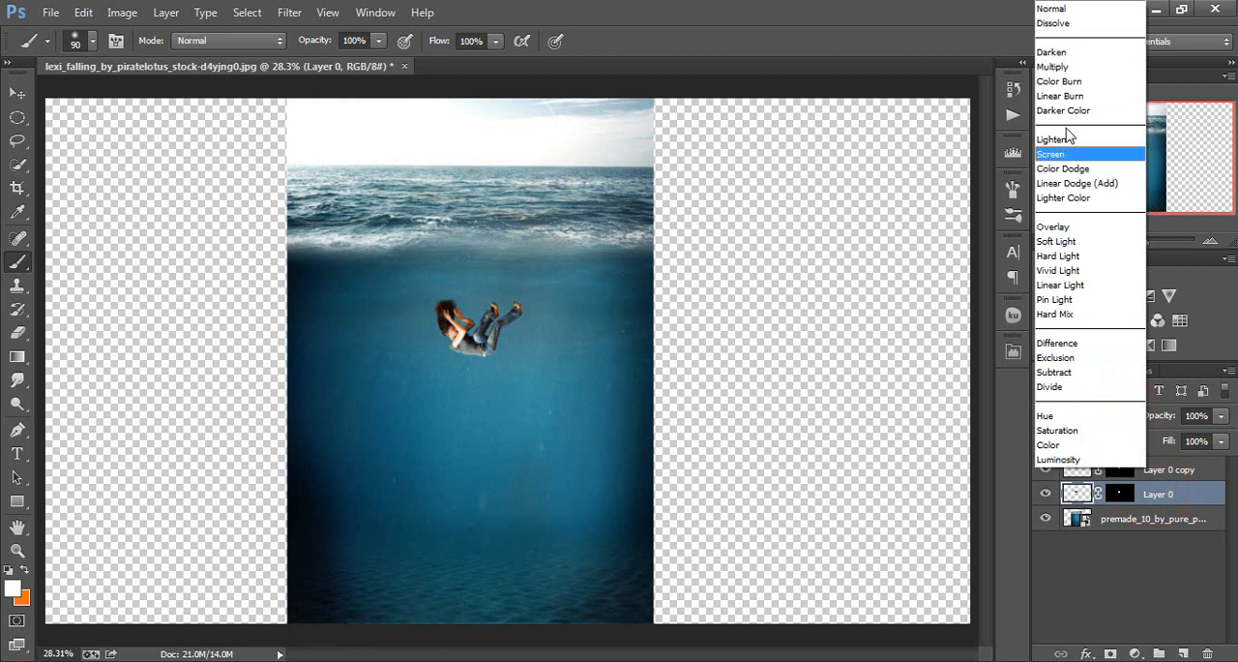
{"action": "left_click", "coordinate": [1061, 228]}
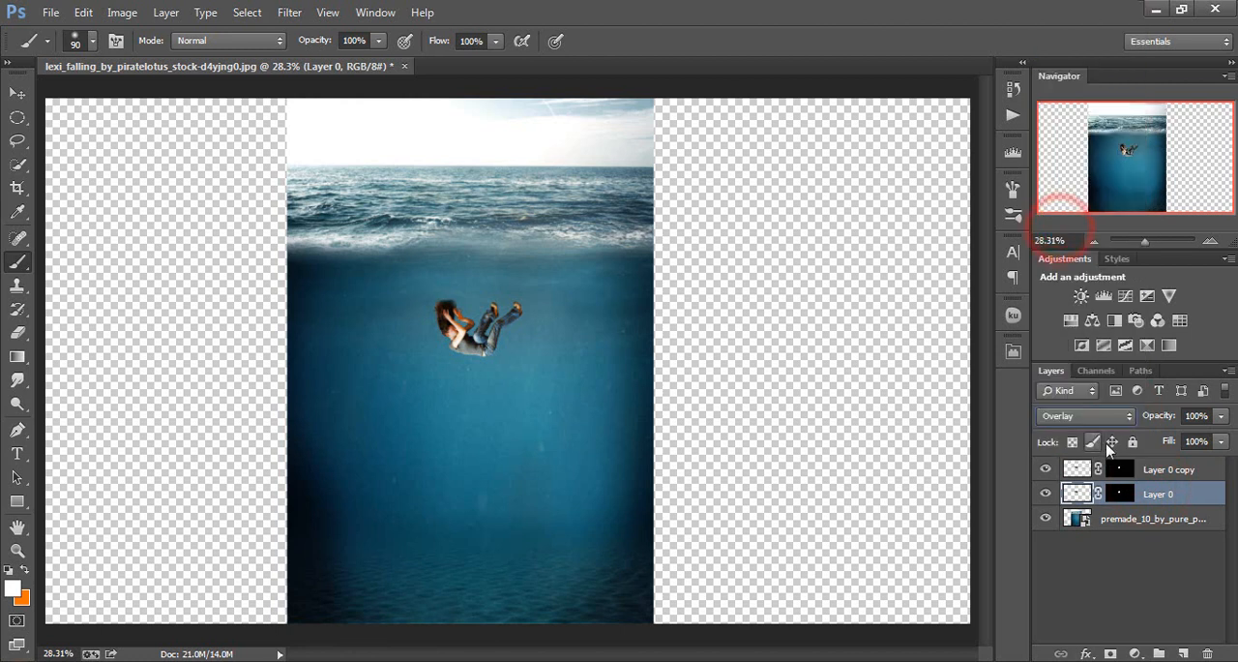
Lower Layer 0 copy's opacity to 38% so the woman takes on the water's tint
{"action": "left_click", "coordinate": [1170, 471]}
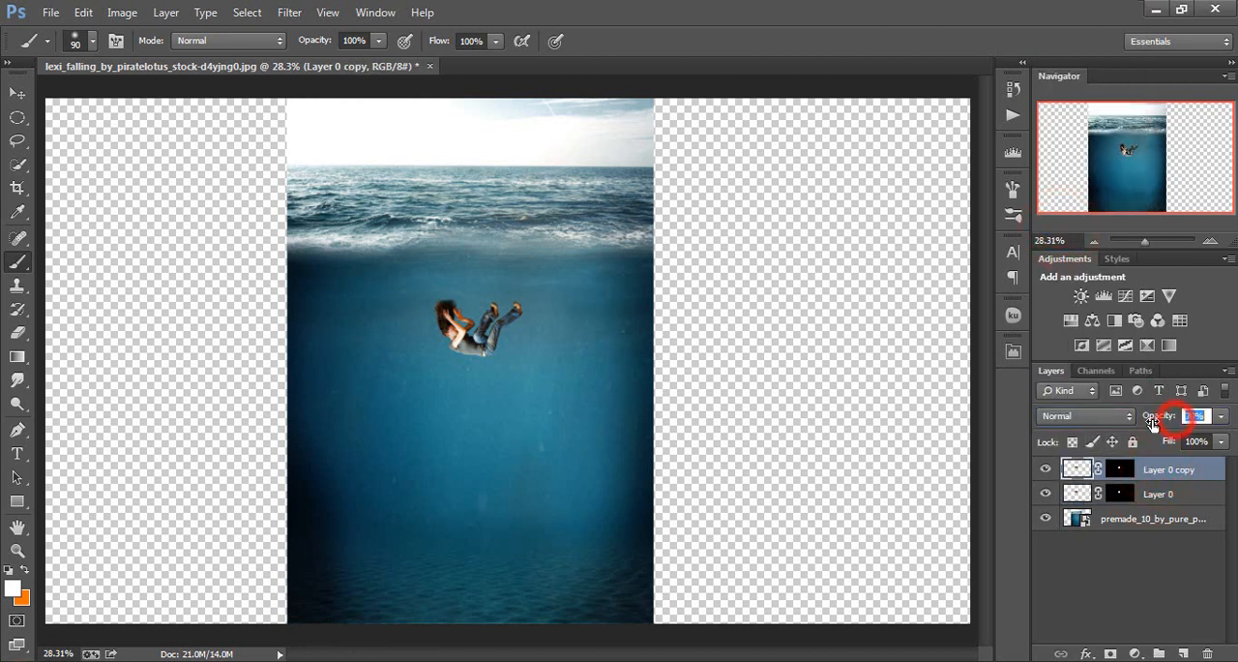
{"action": "left_click_drag", "start_coordinate": [1152, 419], "coordinate": [1170, 428]}
{"action": "key", "text": "ctrl+plus"}
{"action": "key", "text": "ctrl+plus"}
{"action": "key", "text": "ctrl+plus"}
{"action": "key", "text": "ctrl+plus"}
{"action": "scroll", "coordinate": [680, 387], "scroll_direction": "up", "scroll_amount": 4}
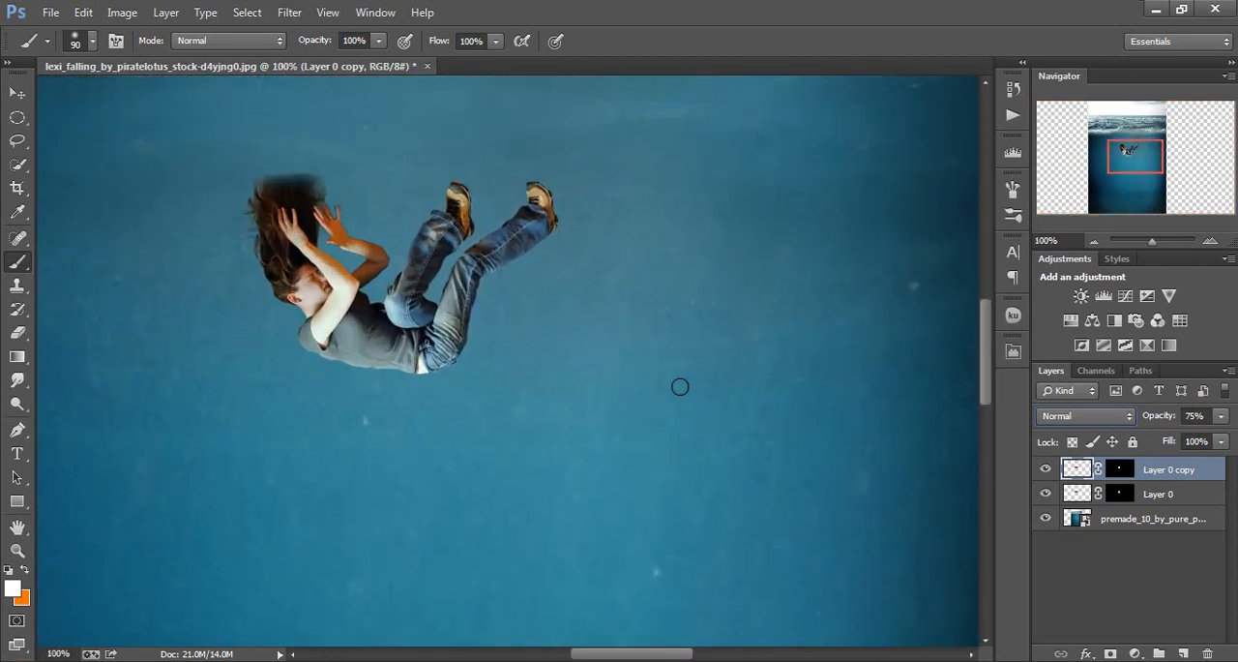
{"action": "scroll", "coordinate": [680, 387], "scroll_direction": "left", "scroll_amount": 4}
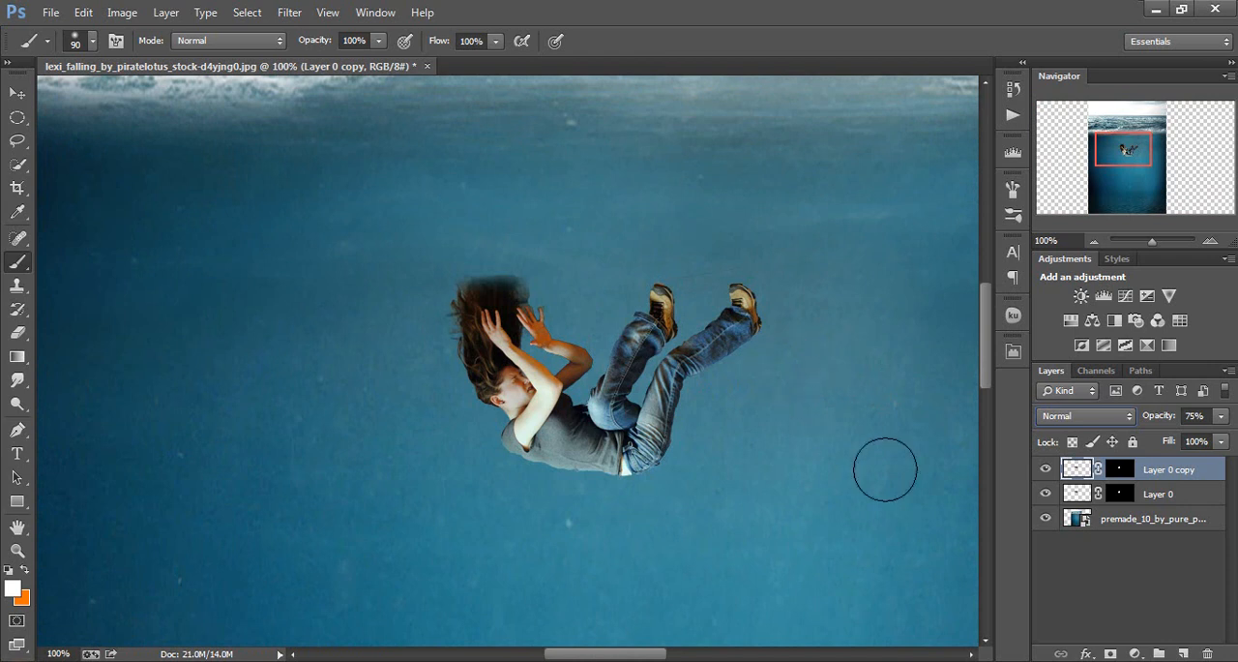
{"action": "left_click_drag", "start_coordinate": [1169, 419], "coordinate": [1147, 426]}
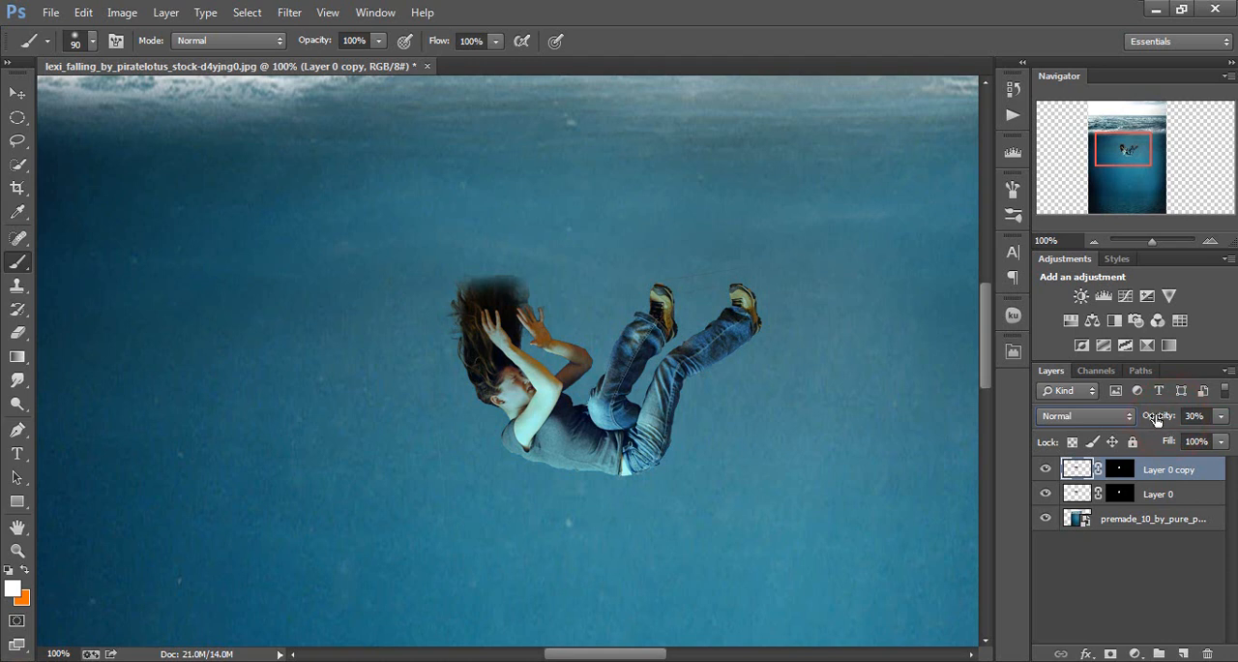
{"action": "type", "text": "0"}
{"action": "key", "text": "Return"}
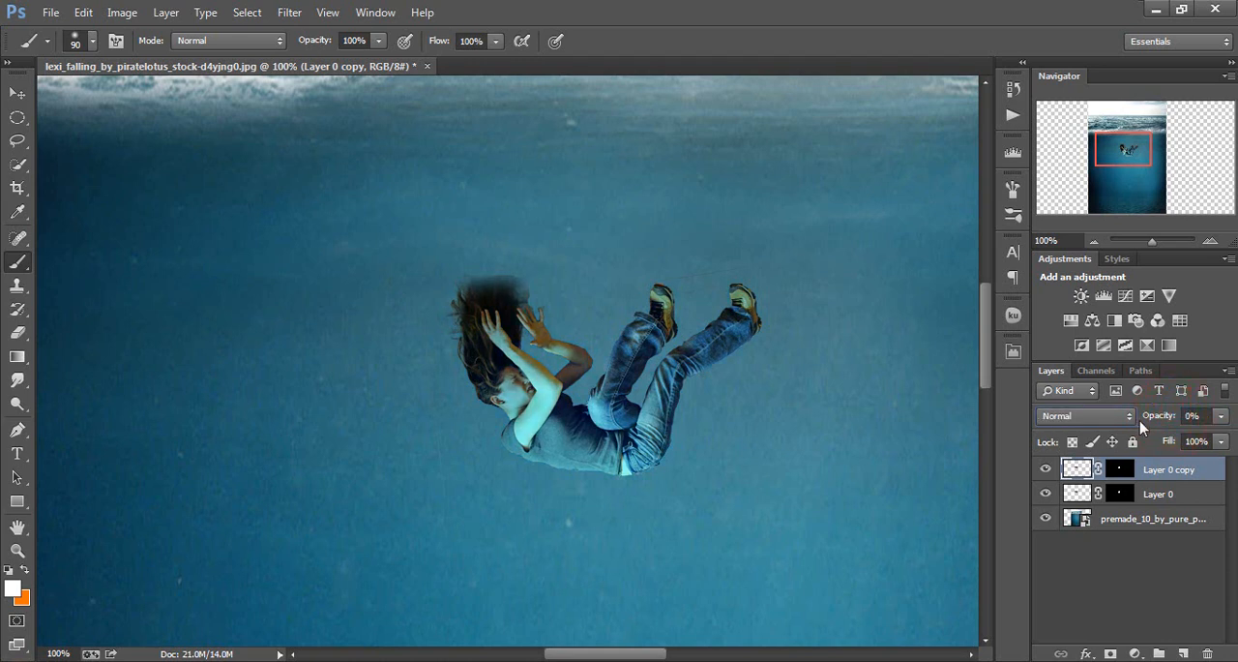
{"action": "left_click_drag", "start_coordinate": [1143, 426], "coordinate": [1163, 417]}
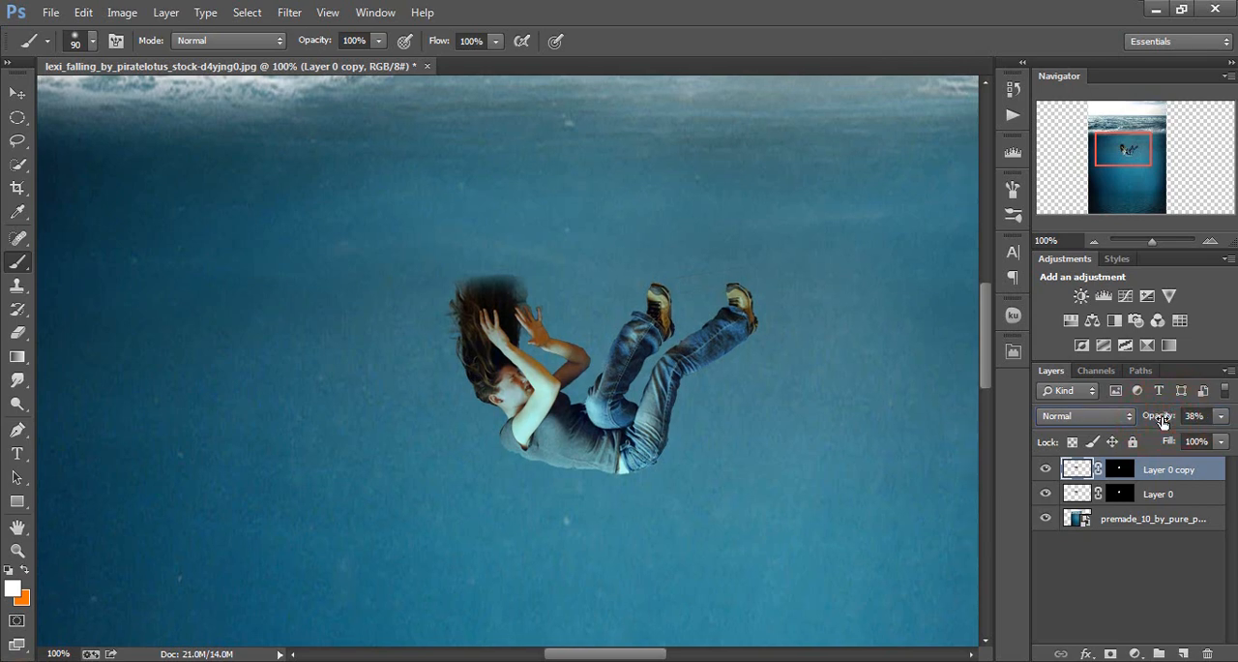
{"action": "key", "text": "ctrl+0"}
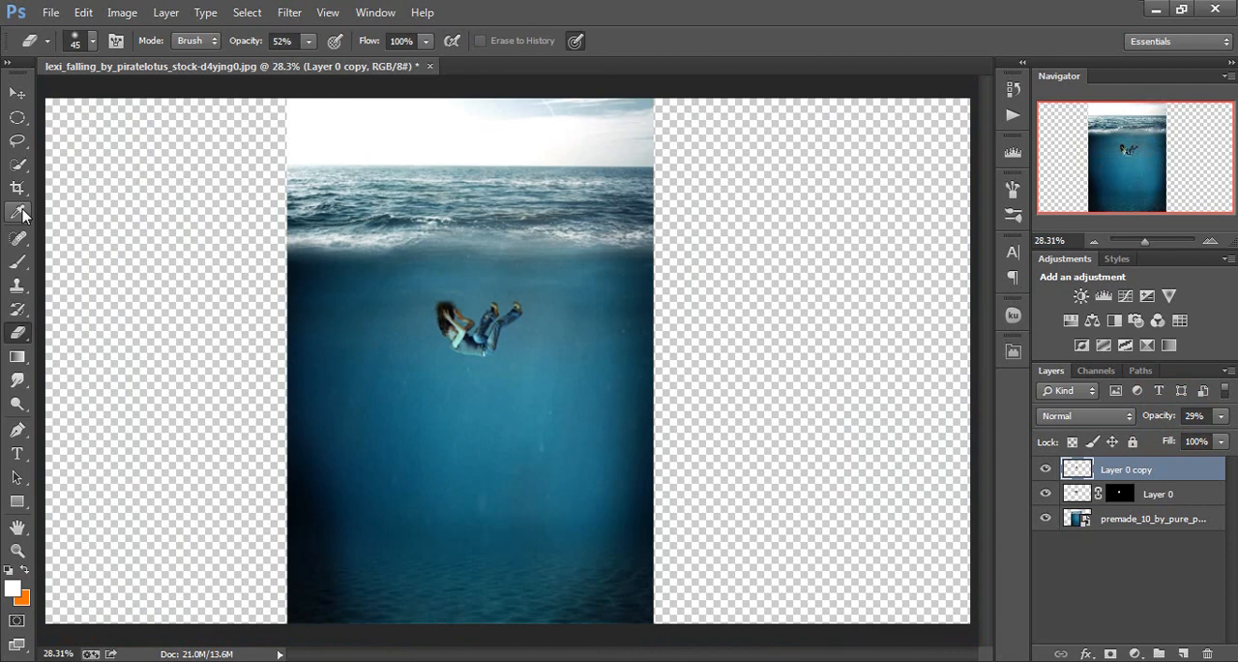
Crop the canvas to the side edges of the ocean image, removing the transparent areas on both sides
{"action": "left_click", "coordinate": [17, 187]}
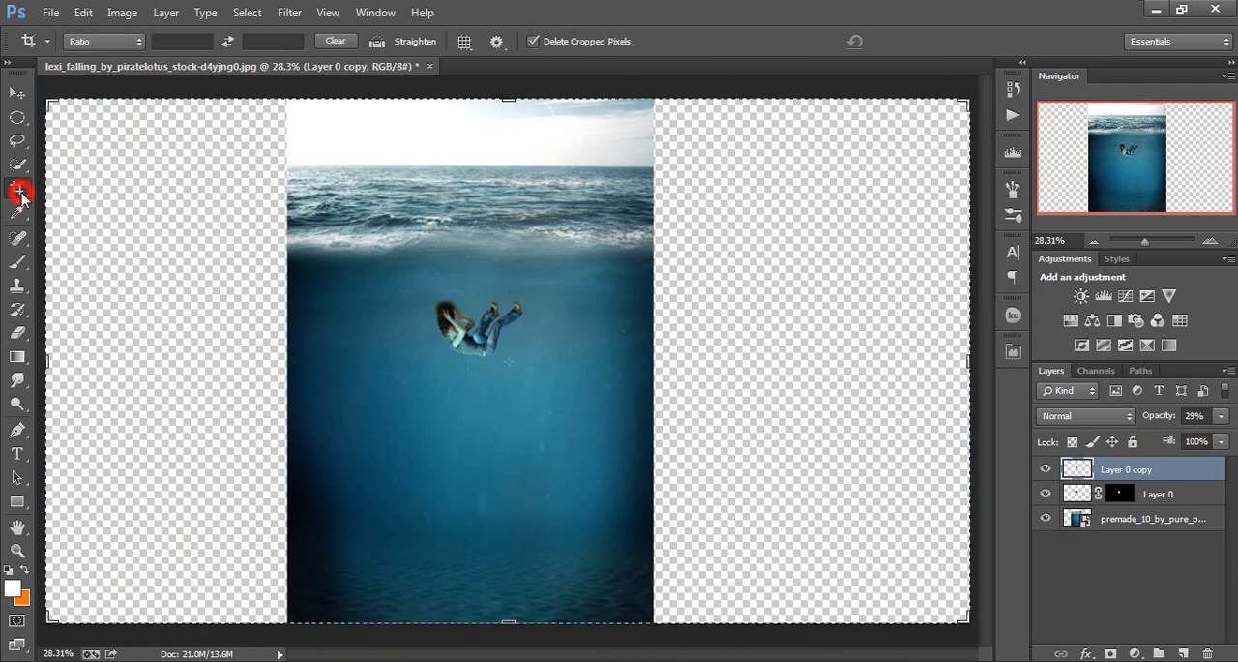
{"action": "left_click_drag", "start_coordinate": [42, 357], "coordinate": [159, 368]}
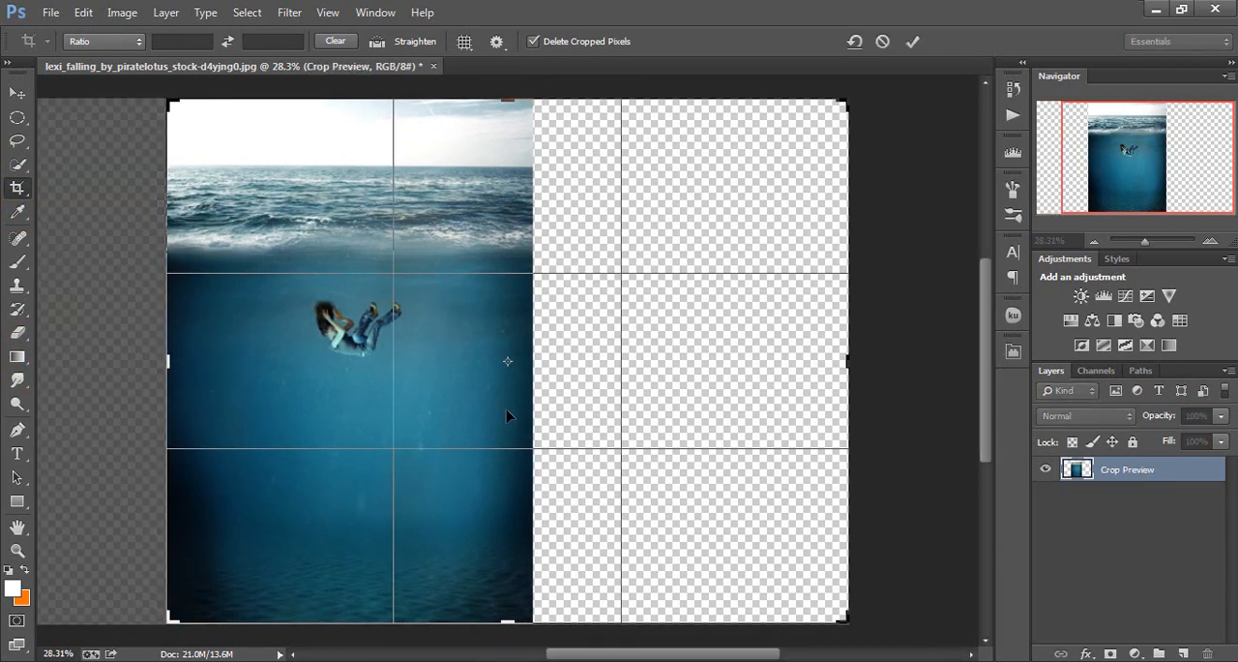
{"action": "left_click_drag", "start_coordinate": [852, 368], "coordinate": [696, 379]}
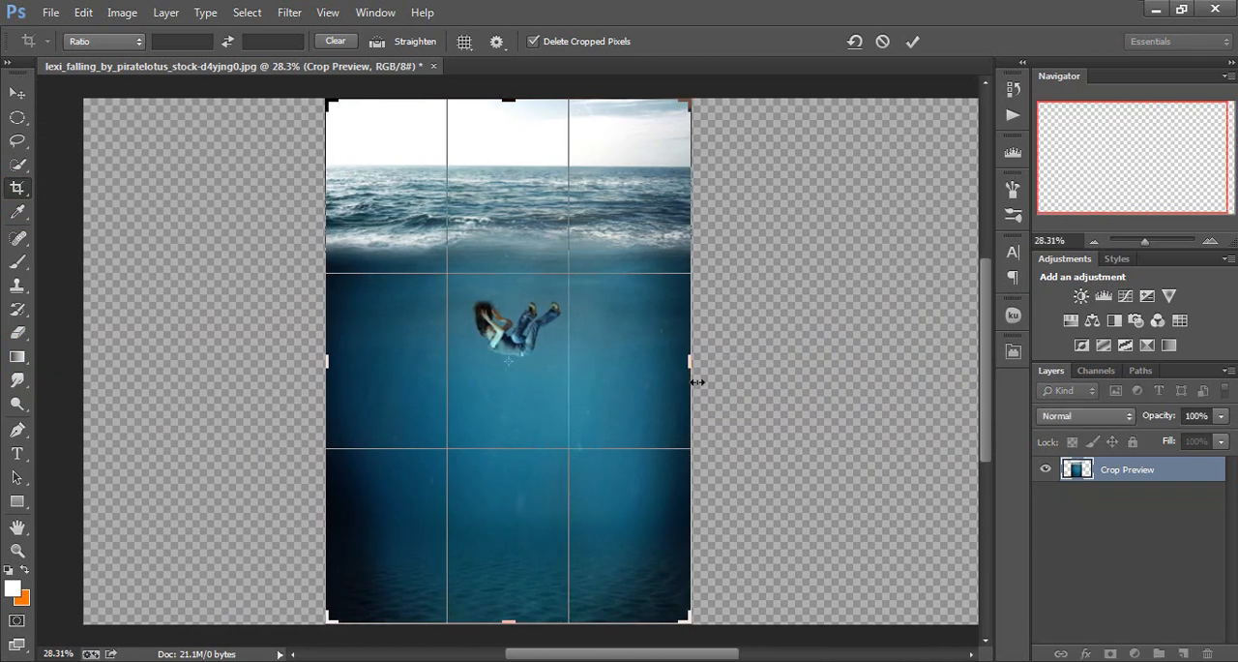
{"action": "key", "text": "Return"}
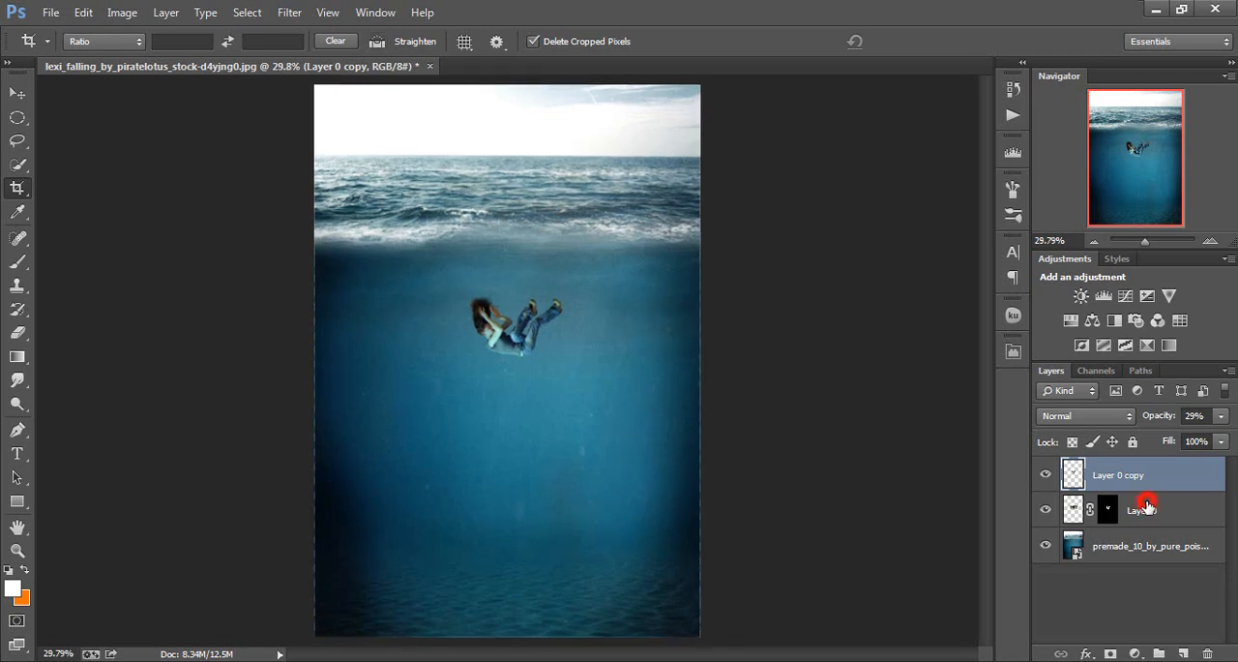
Select Layer 0 together with Layer 0 copy and scale the woman down with Free Transform
{"action": "left_click", "coordinate": [1144, 506], "text": "shift"}
{"action": "key", "text": "ctrl+t"}
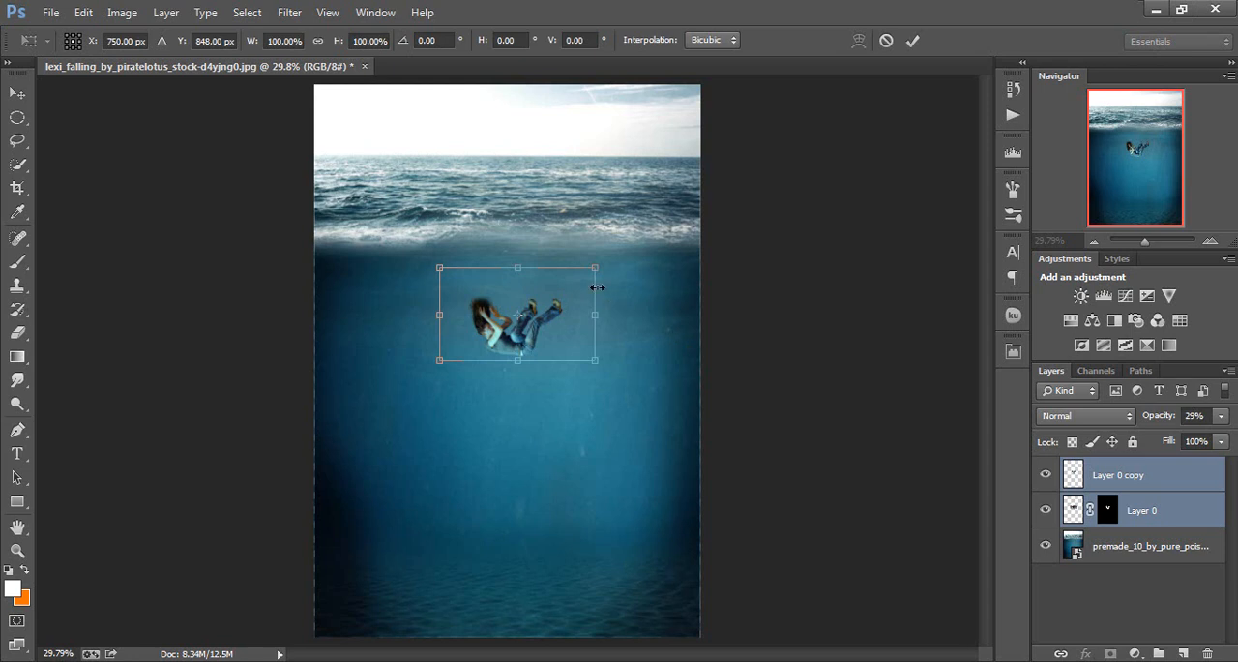
{"action": "left_click_drag", "start_coordinate": [589, 270], "coordinate": [540, 331]}
{"action": "key", "text": "c"}
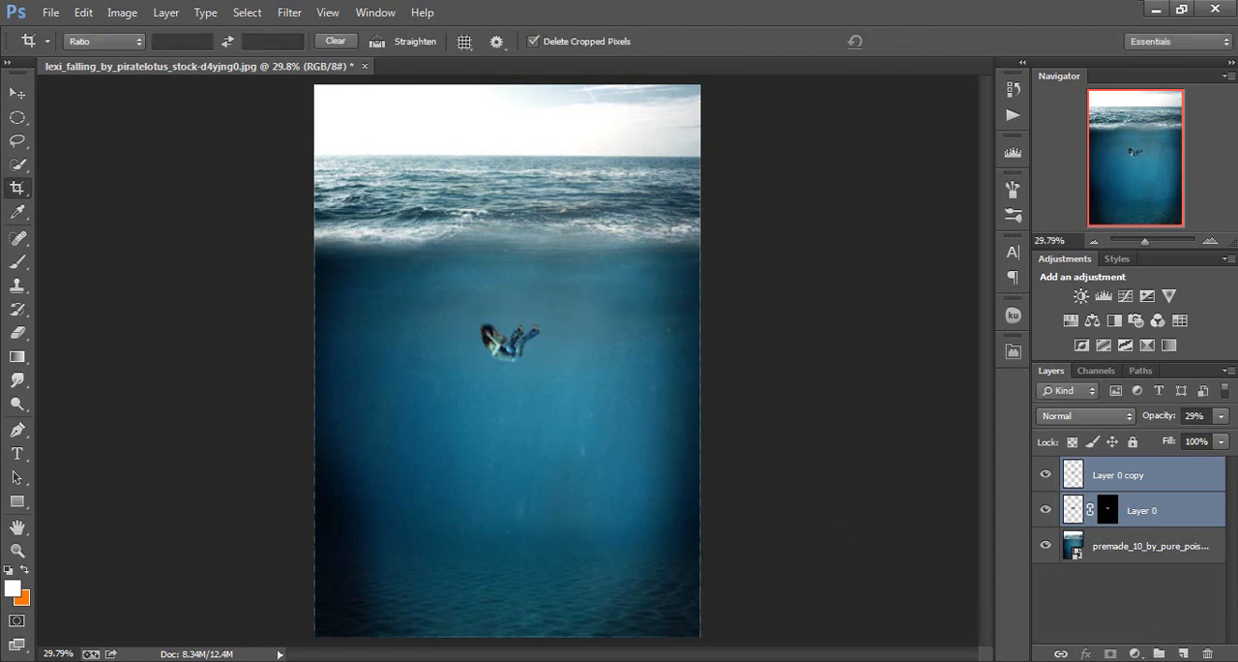
Add a new layer and stamp a white splash on the sea surface above the woman with the 576 splash brush at 600 px
{"action": "left_click", "coordinate": [1184, 654]}
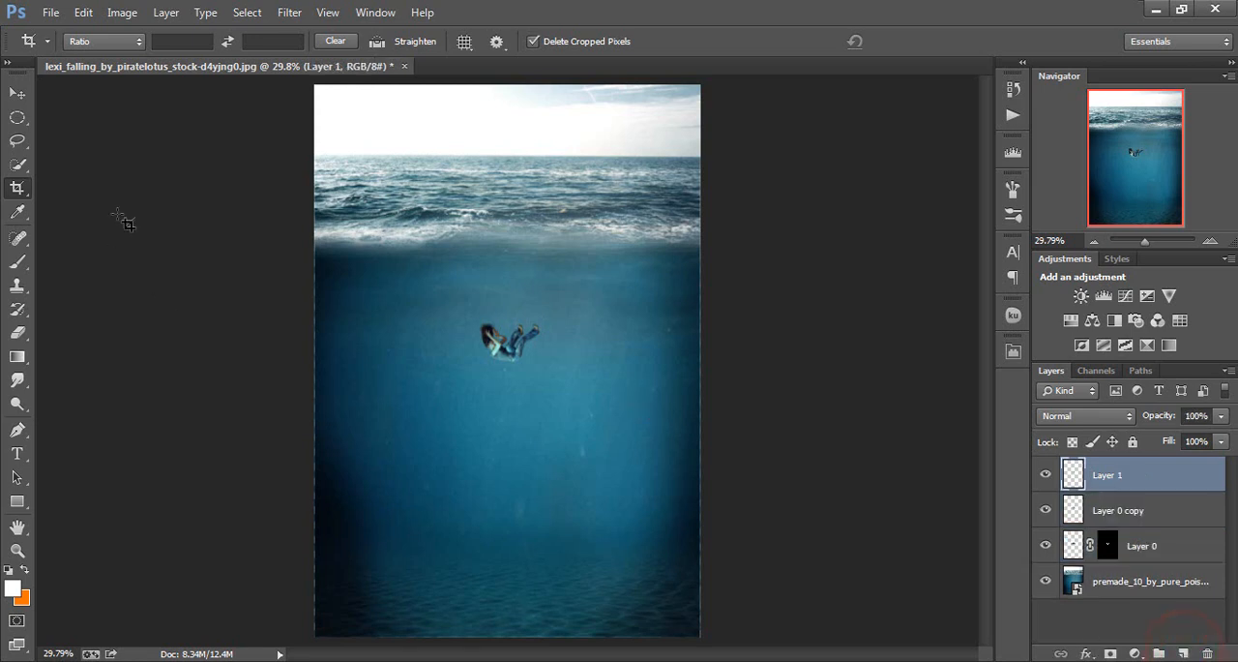
{"action": "left_click", "coordinate": [17, 259]}
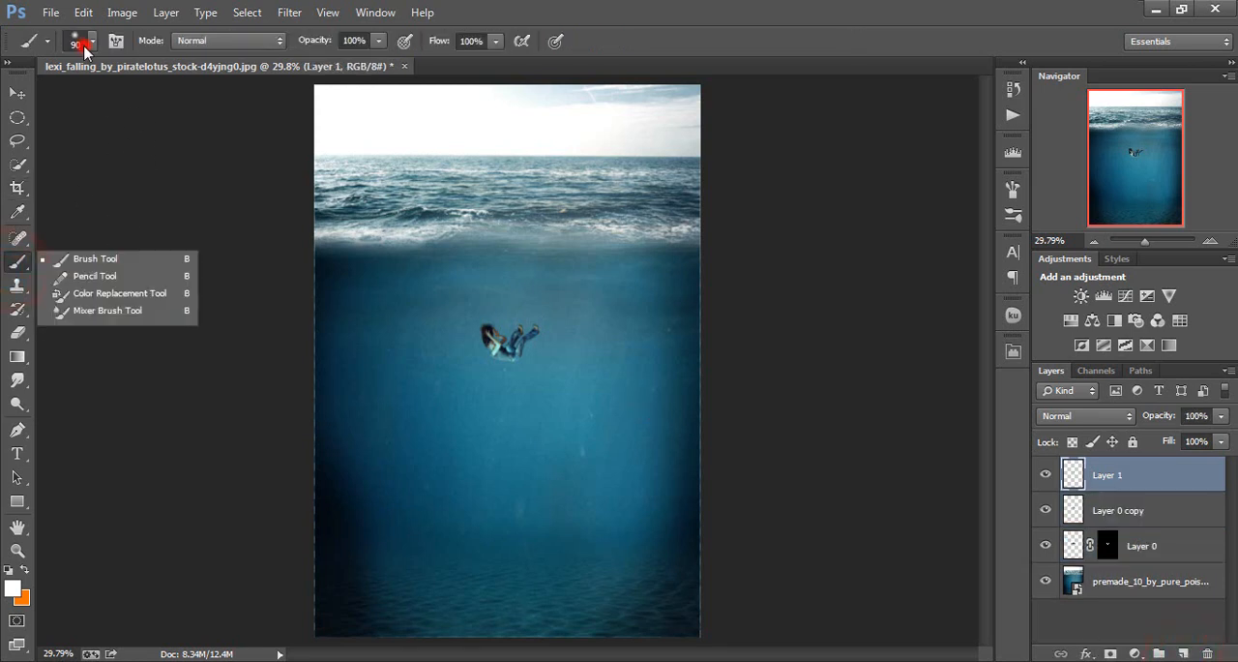
{"action": "left_click", "coordinate": [81, 42]}
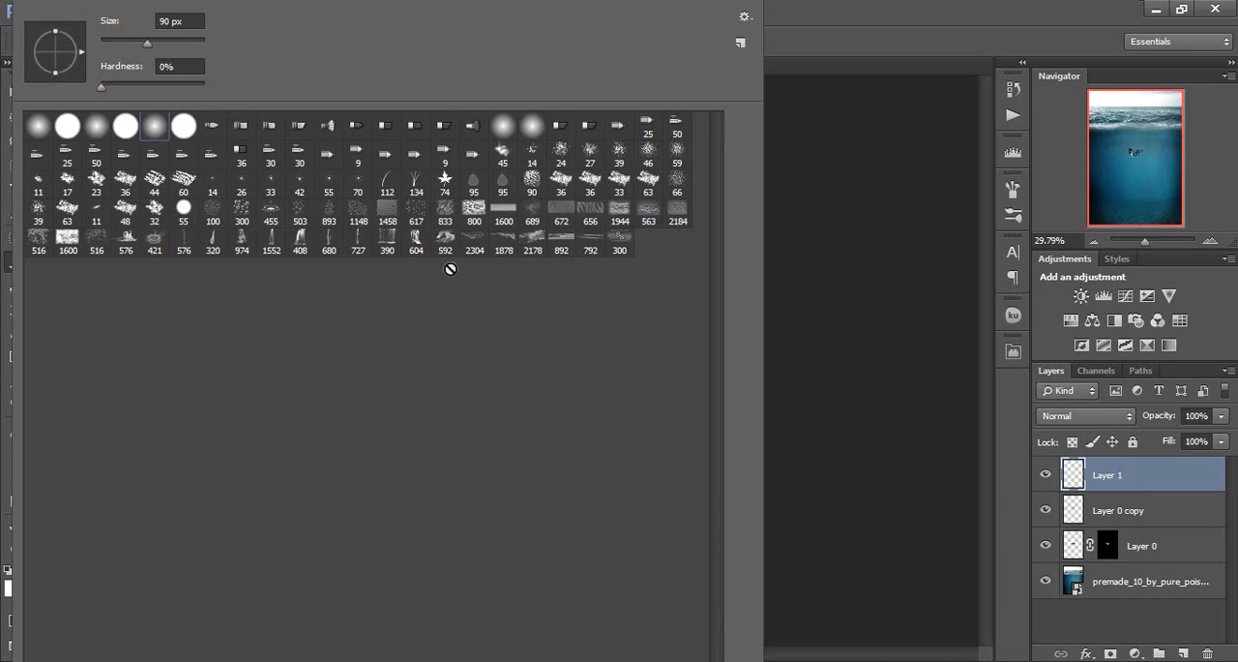
{"action": "left_click", "coordinate": [126, 254]}
{"action": "left_click", "coordinate": [1024, 9]}
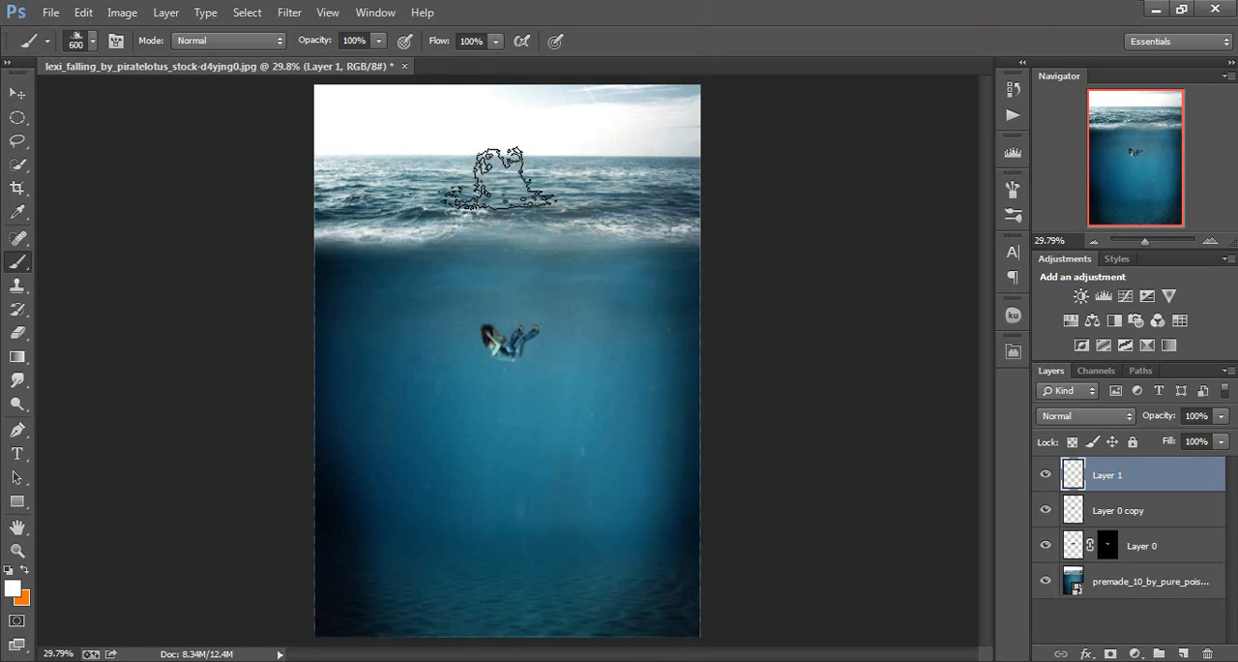
{"action": "mouse_move", "coordinate": [500, 179]}
{"action": "left_mouse_down"}
{"action": "mouse_move", "coordinate": [480, 177]}
{"action": "mouse_move", "coordinate": [492, 176]}
{"action": "left_mouse_up"}
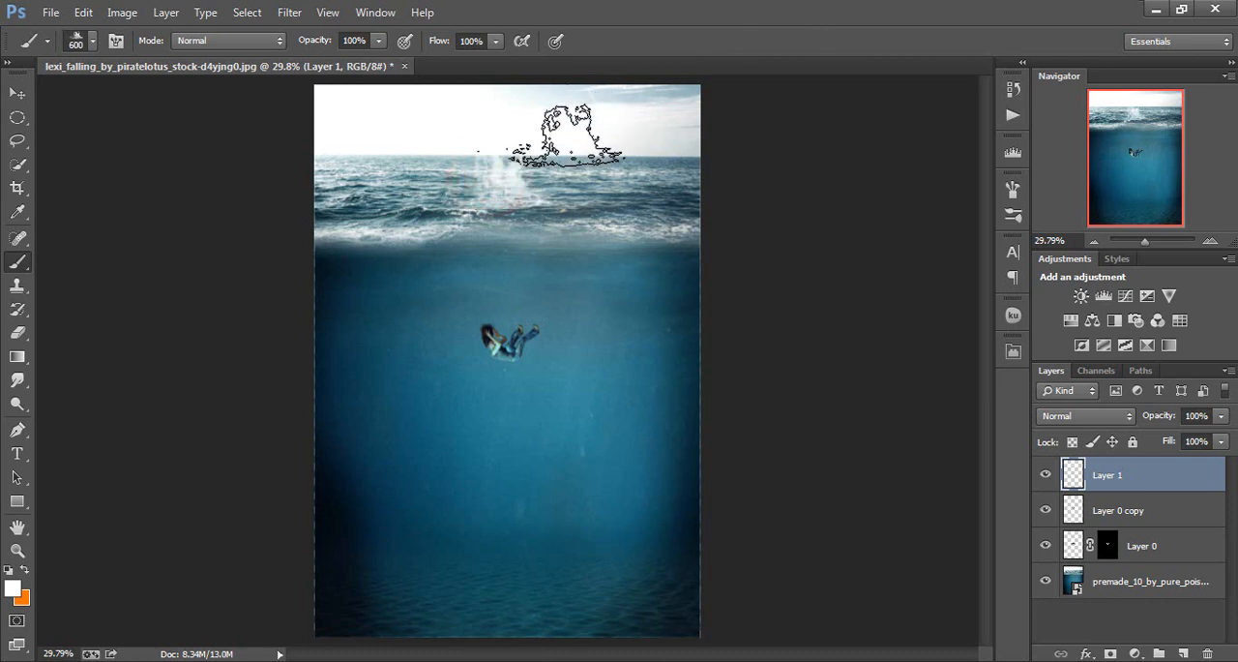
{"action": "left_click", "coordinate": [490, 180]}
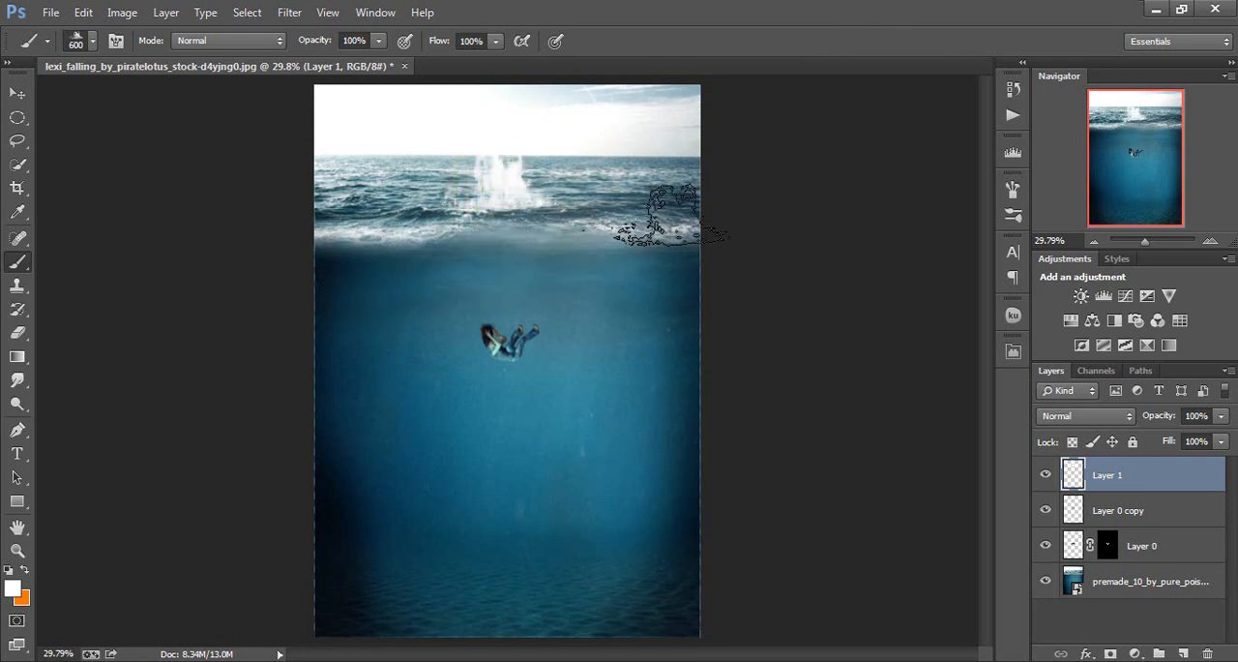
Add another new layer, then switch to Windows Explorer and open Bubbles_by_hawksmont.zip from the Compressed folder in Downloads
{"action": "key", "text": "ctrl+shift+alt+n"}
{"action": "left_click", "coordinate": [29, 34]}
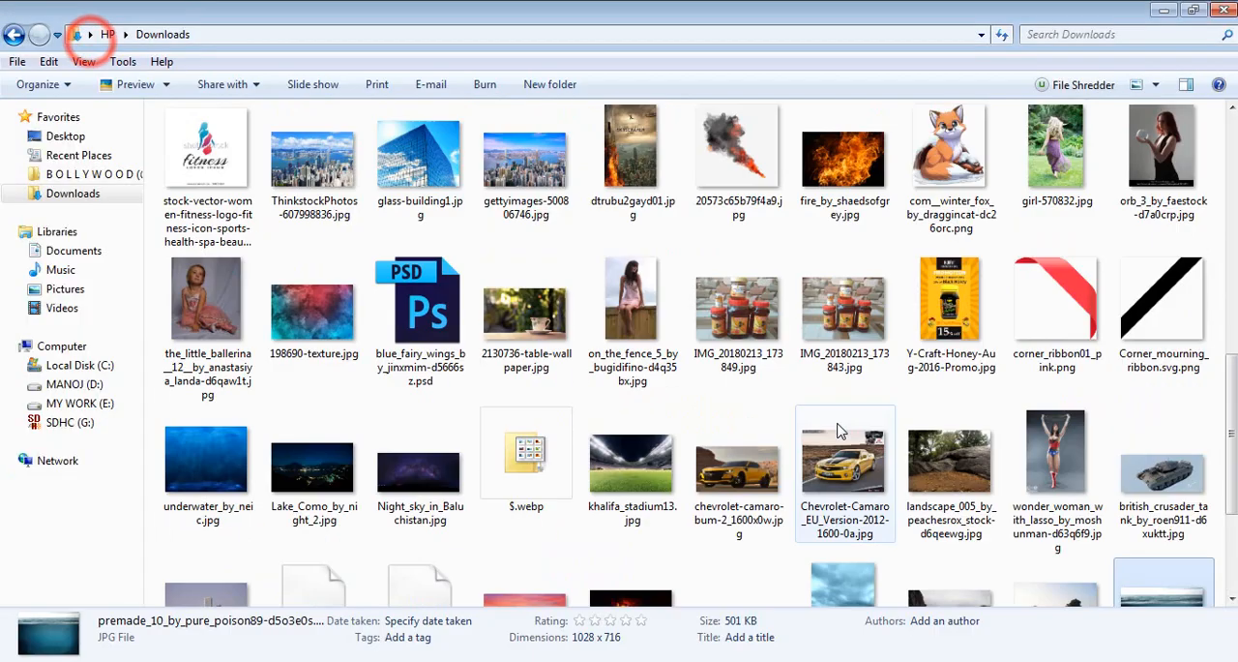
{"action": "left_click", "coordinate": [948, 184]}
{"action": "left_click", "coordinate": [263, 155]}
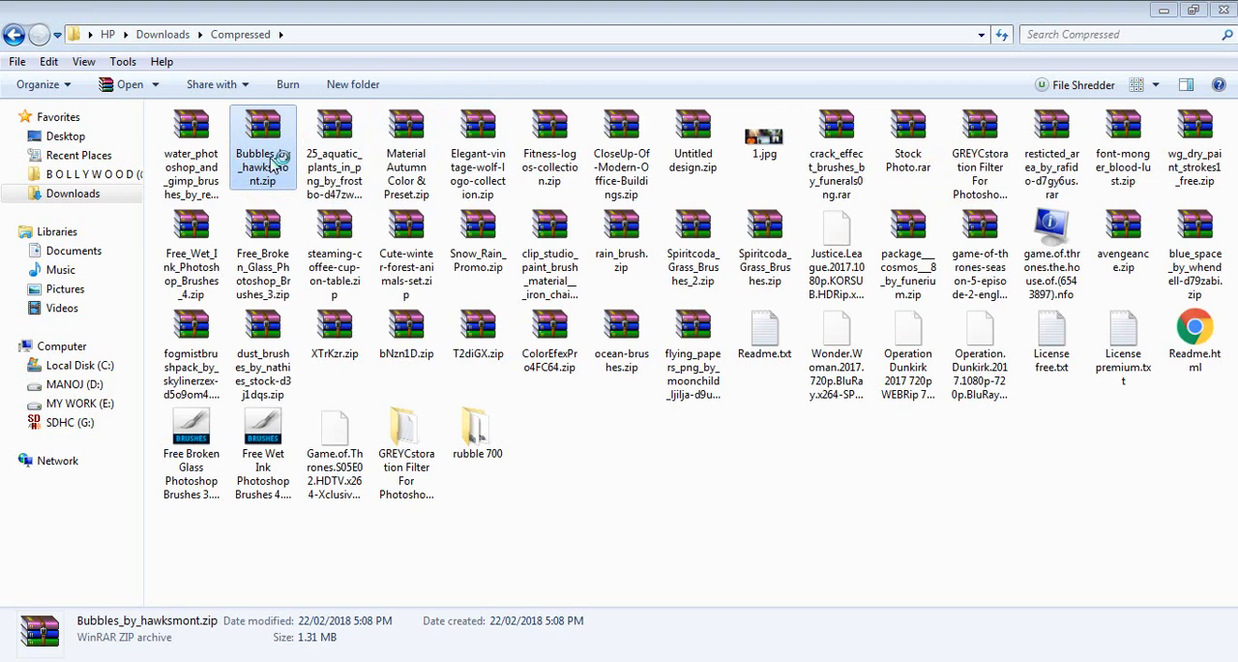
{"action": "double_click", "coordinate": [273, 162]}
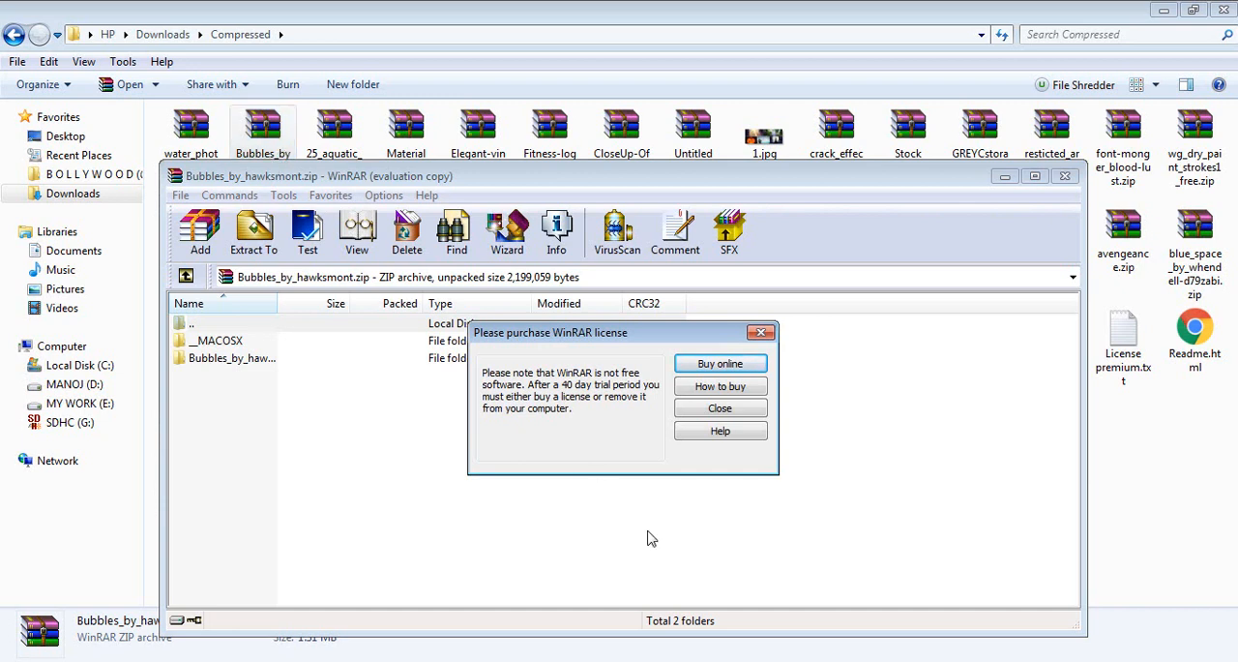
Dismiss the WinRAR purchase reminder and load the bubble brushes ABR file from the archive's Bubbles_by_hawksmont folder into Photoshop
{"action": "left_click", "coordinate": [719, 408]}
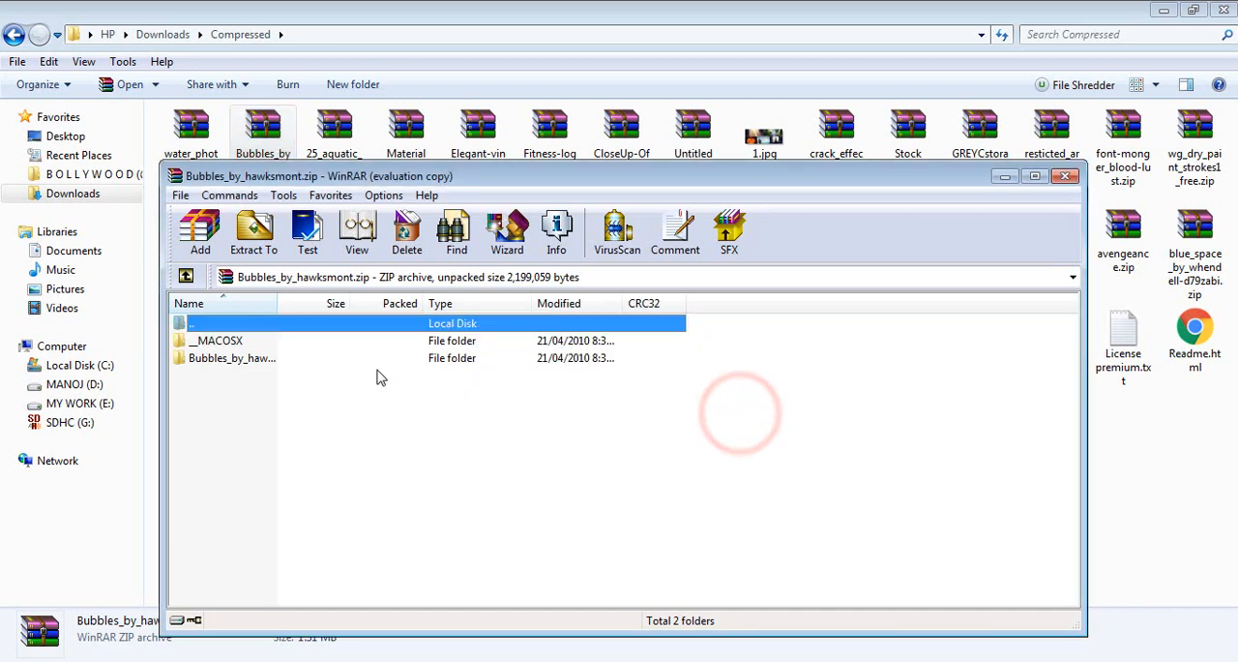
{"action": "left_click", "coordinate": [377, 364]}
{"action": "double_click", "coordinate": [377, 364]}
{"action": "left_click", "coordinate": [329, 359]}
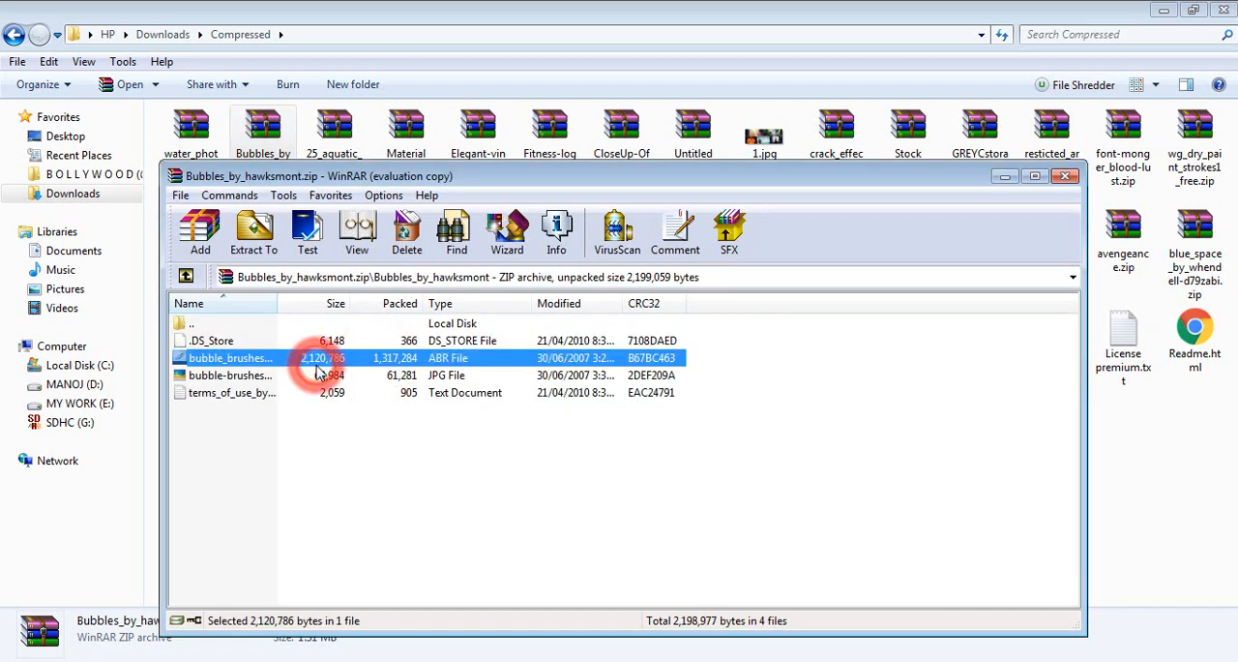
{"action": "left_click", "coordinate": [1065, 177]}
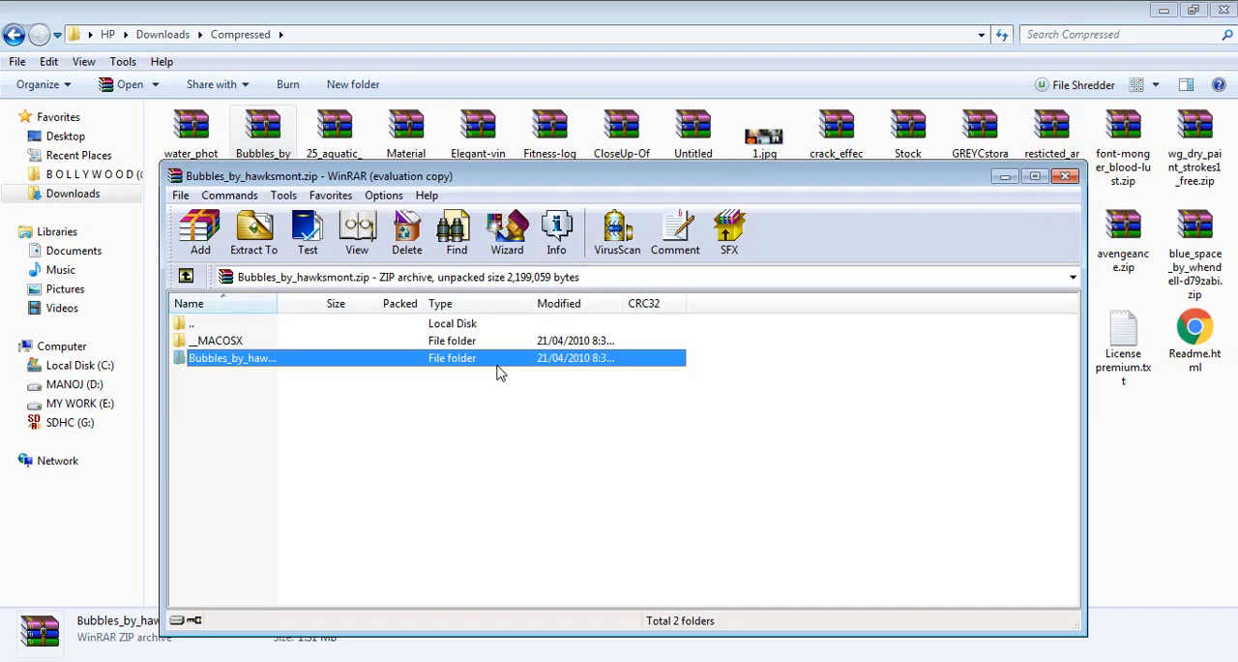
{"action": "double_click", "coordinate": [498, 365]}
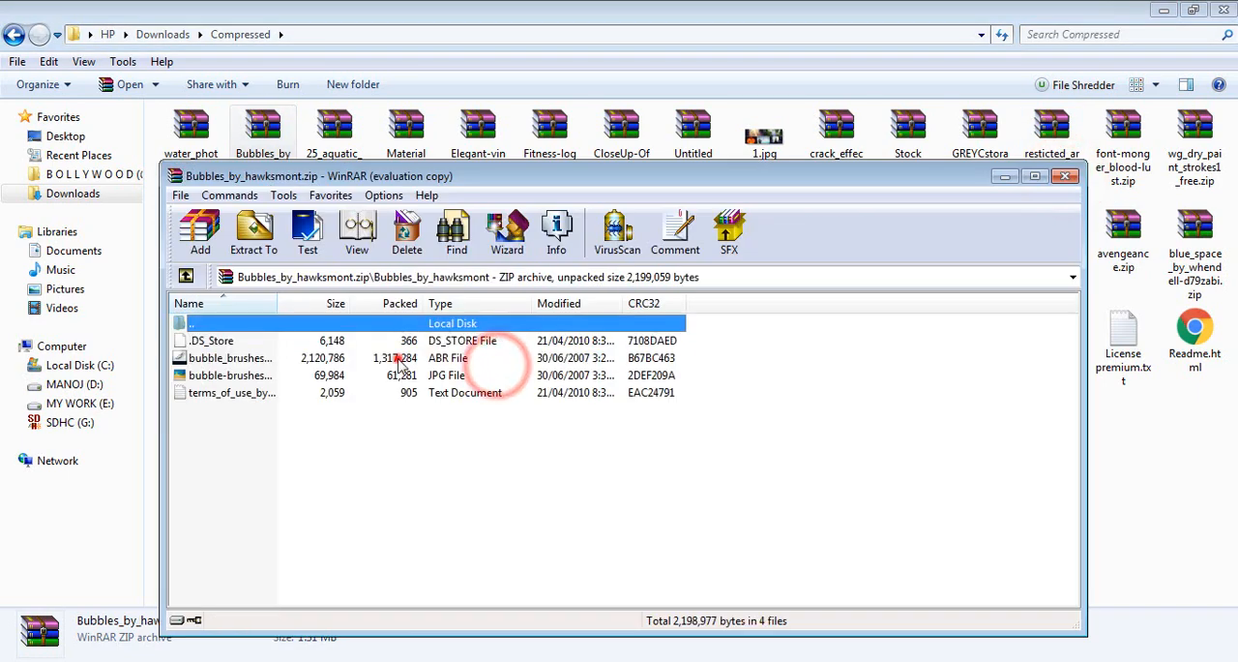
{"action": "left_click", "coordinate": [400, 358]}
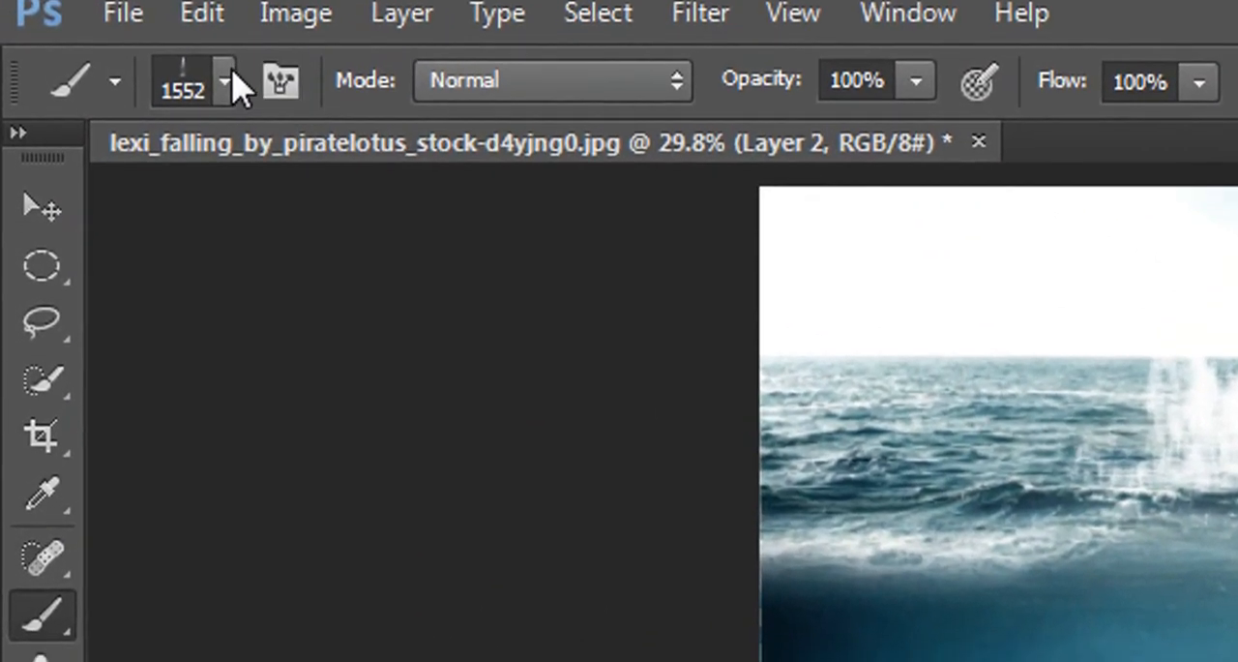
Choose the 574 bubble brush for painting on Layer 2 around the woman
{"action": "left_click", "coordinate": [189, 84]}
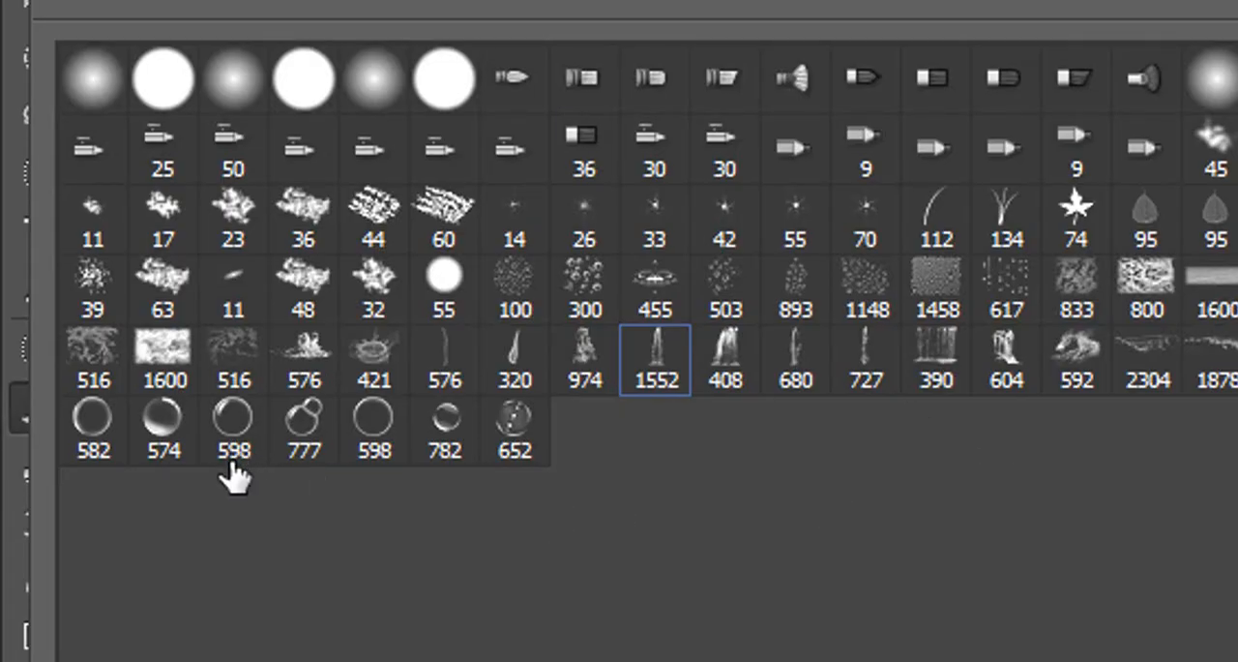
{"action": "left_click", "coordinate": [186, 433]}
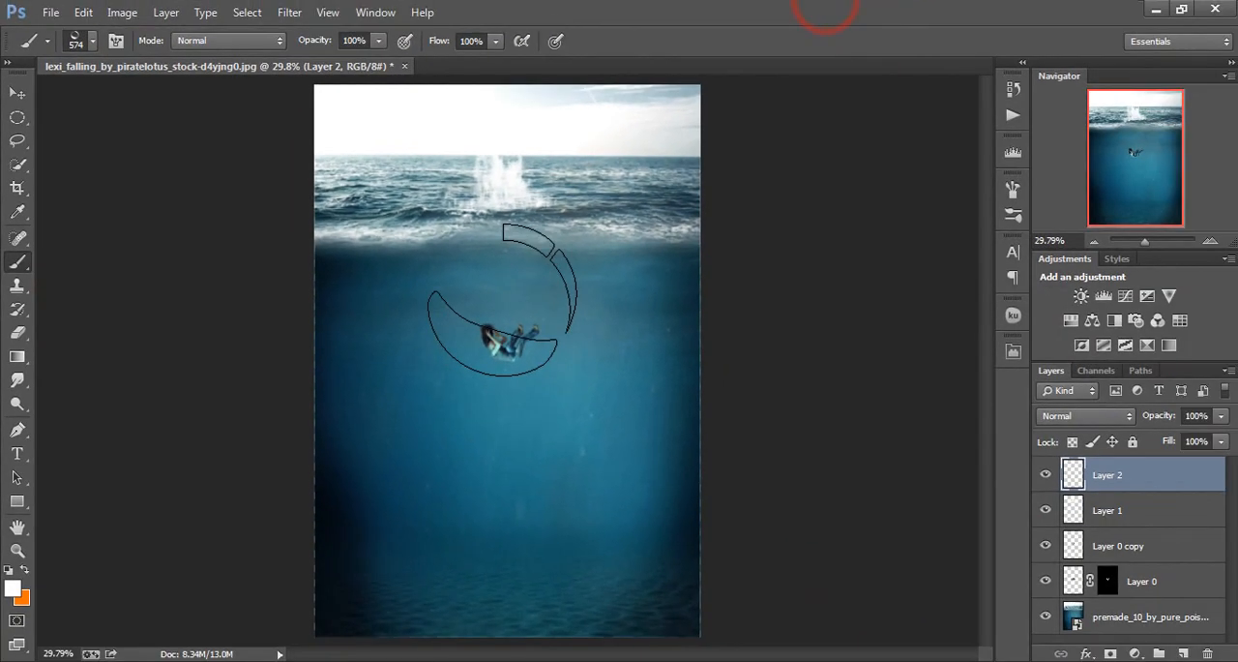
{"action": "key", "text": "ctrl+plus"}
{"action": "key", "text": "ctrl+plus"}
{"action": "key", "text": "ctrl+plus"}
{"action": "key", "text": "ctrl+plus"}
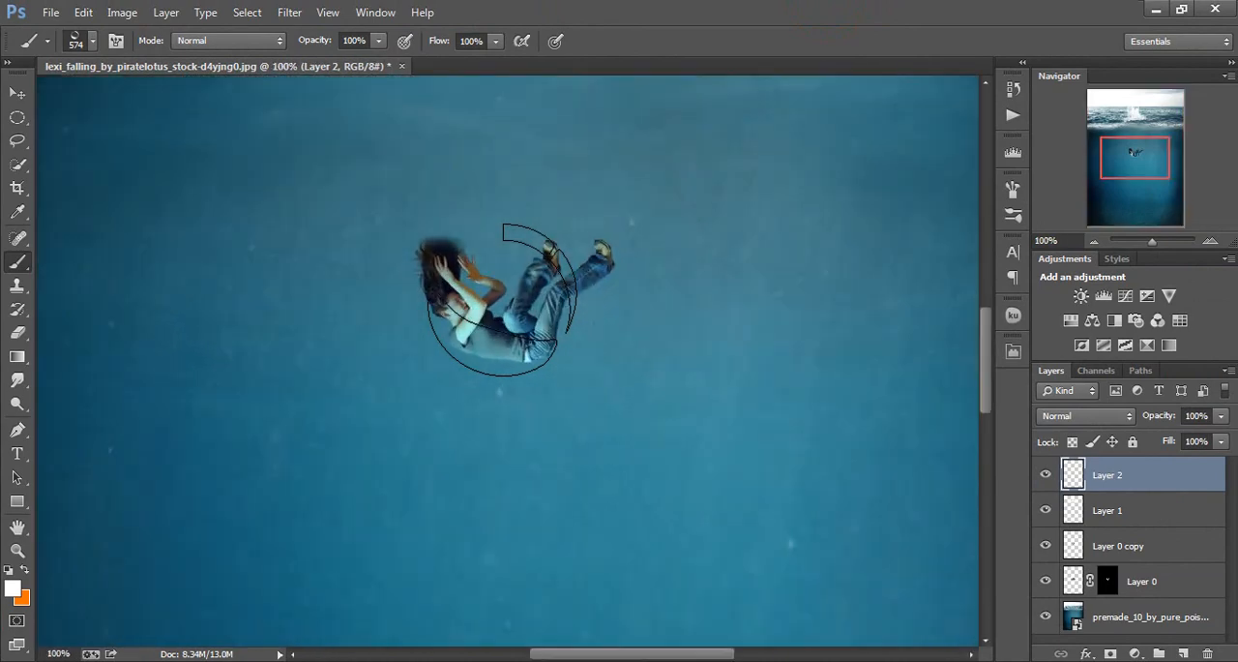
{"action": "scroll", "coordinate": [503, 300], "scroll_direction": "up", "scroll_amount": 3}
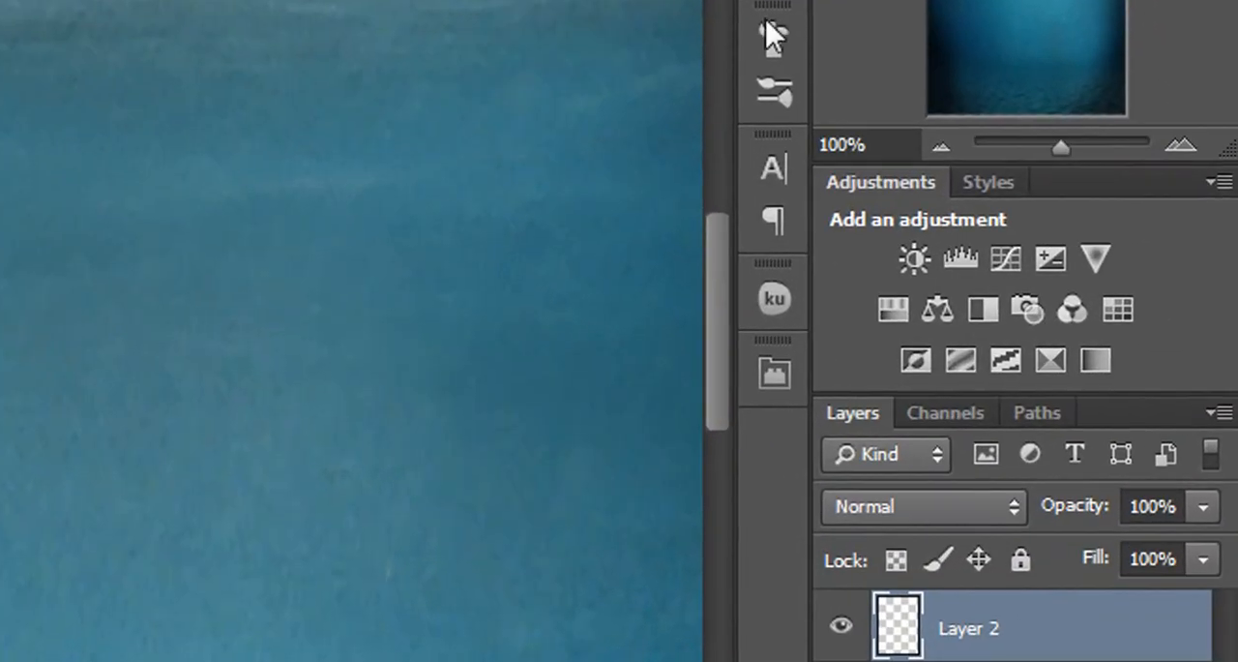
Enable Scattering for the bubble brush with Scatter at 1000%, Count at 1 and Count Jitter at 0%
{"action": "left_click", "coordinate": [775, 96]}
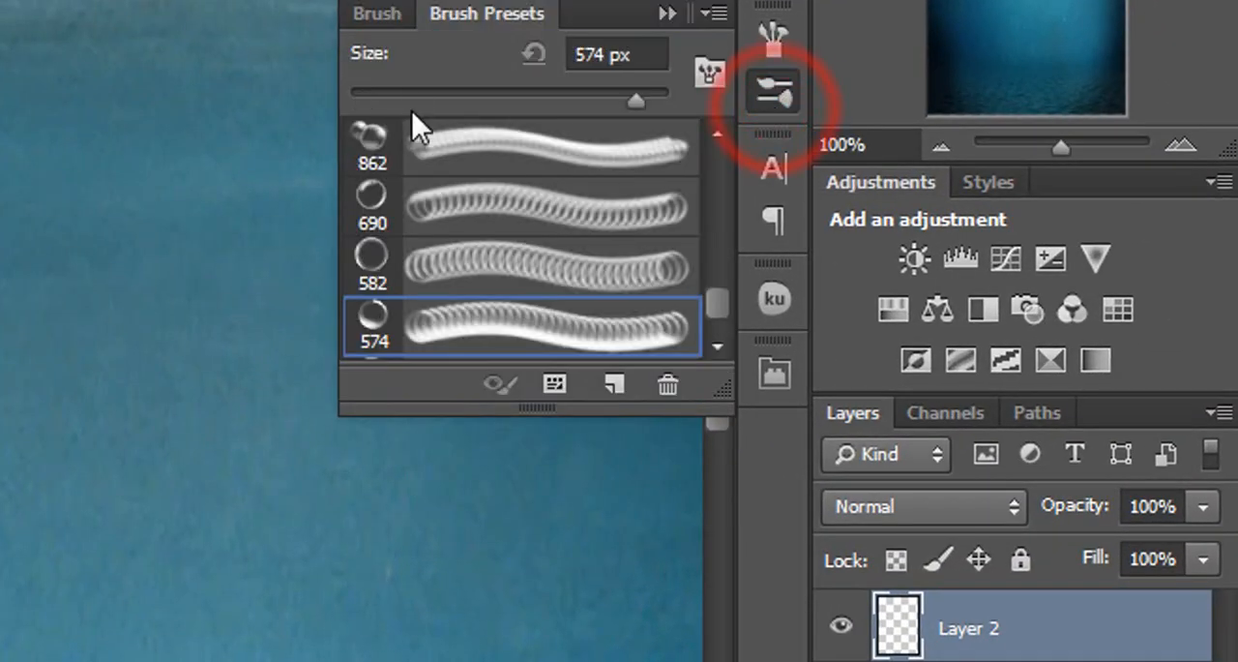
{"action": "left_click", "coordinate": [374, 19]}
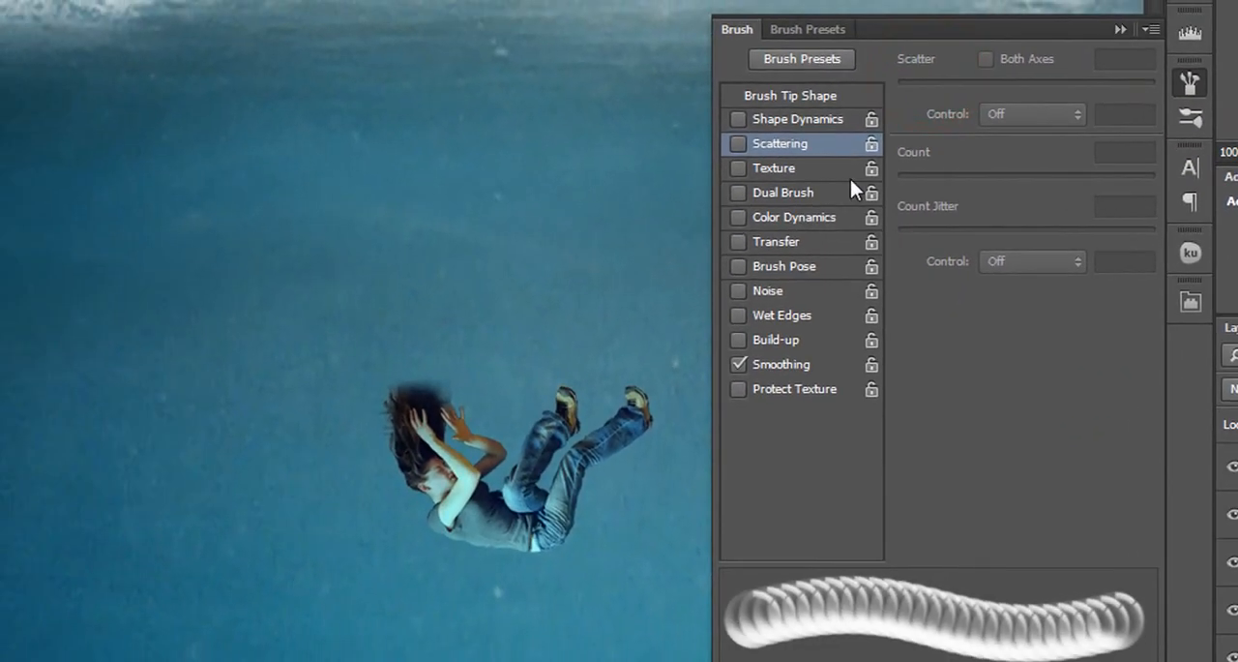
{"action": "left_click", "coordinate": [800, 146]}
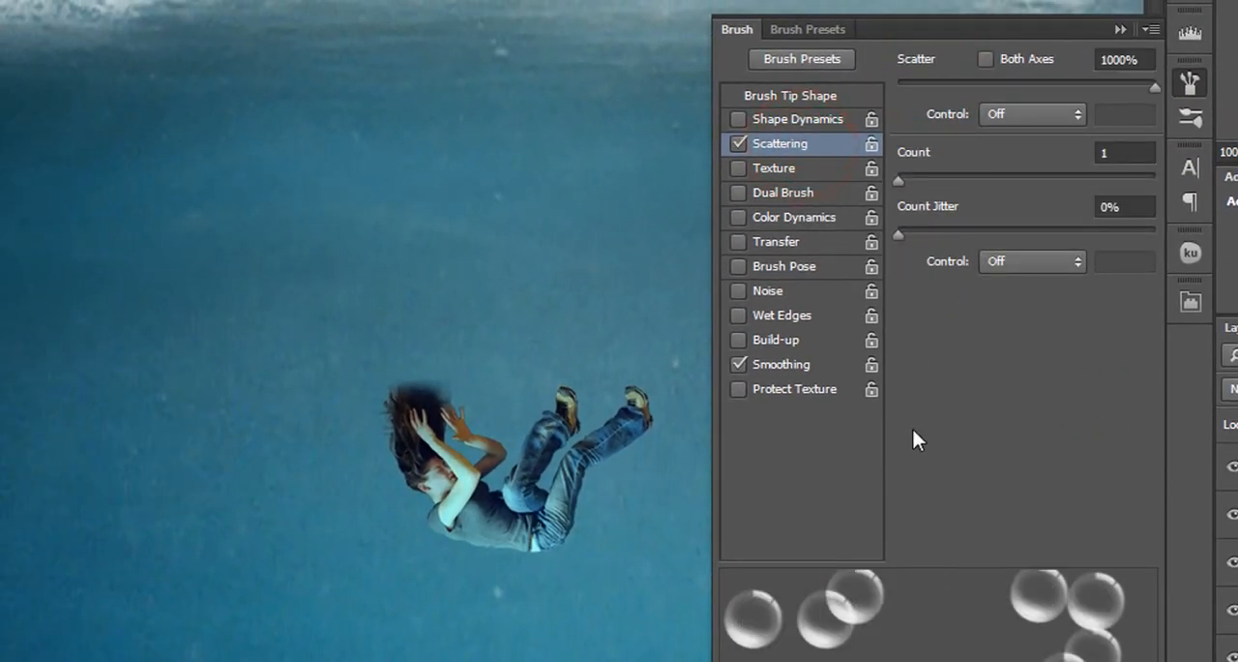
{"action": "scroll", "coordinate": [937, 378], "scroll_direction": "down", "scroll_amount": 3}
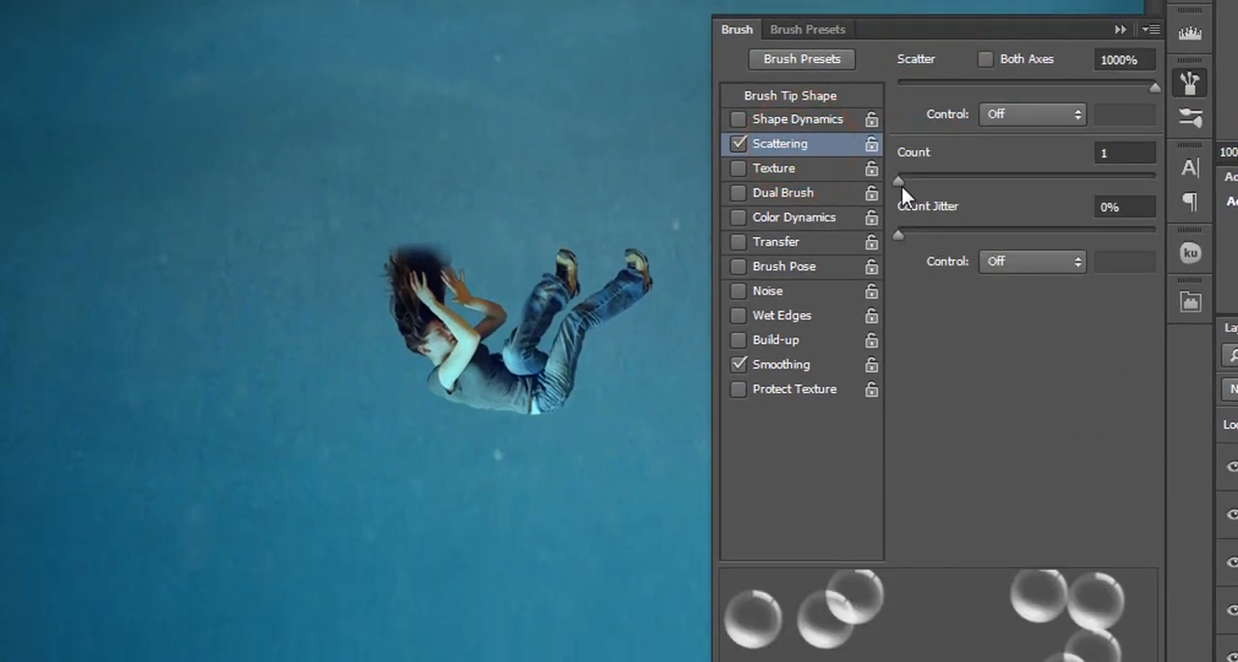
{"action": "mouse_move", "coordinate": [901, 183]}
{"action": "left_mouse_down"}
{"action": "mouse_move", "coordinate": [1084, 181]}
{"action": "mouse_move", "coordinate": [884, 194]}
{"action": "left_mouse_up"}
Enable Shape Dynamics for the bubble brush with 0% Size Jitter and a Minimum Diameter of 49%
{"action": "left_click", "coordinate": [807, 119]}
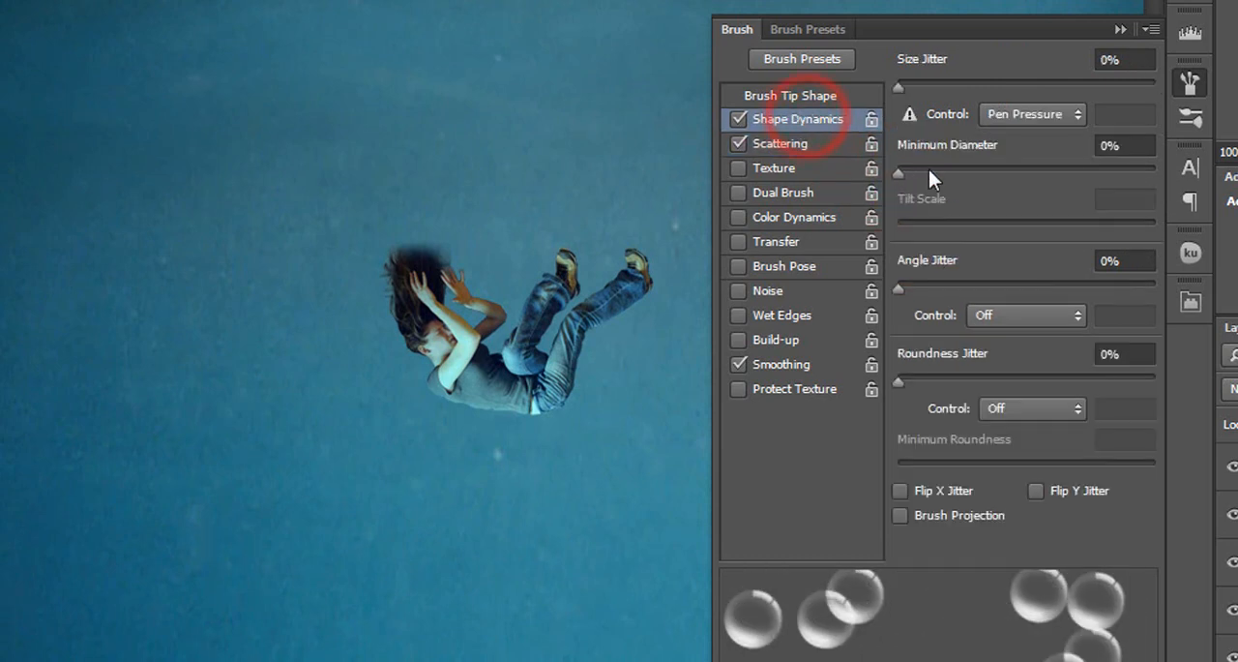
{"action": "mouse_move", "coordinate": [899, 85]}
{"action": "left_mouse_down"}
{"action": "mouse_move", "coordinate": [1170, 118]}
{"action": "mouse_move", "coordinate": [830, 135]}
{"action": "left_mouse_up"}
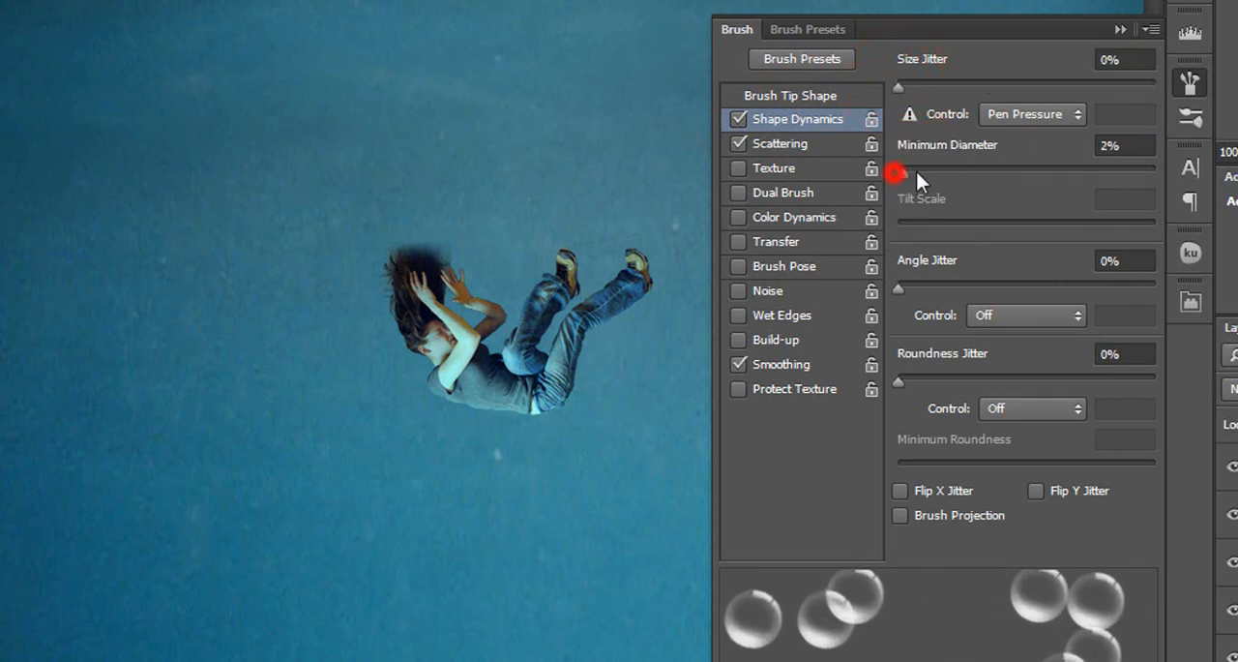
{"action": "left_click_drag", "start_coordinate": [916, 171], "coordinate": [1209, 196]}
{"action": "left_click_drag", "start_coordinate": [1018, 180], "coordinate": [1022, 180]}
{"action": "left_click", "coordinate": [1120, 29]}
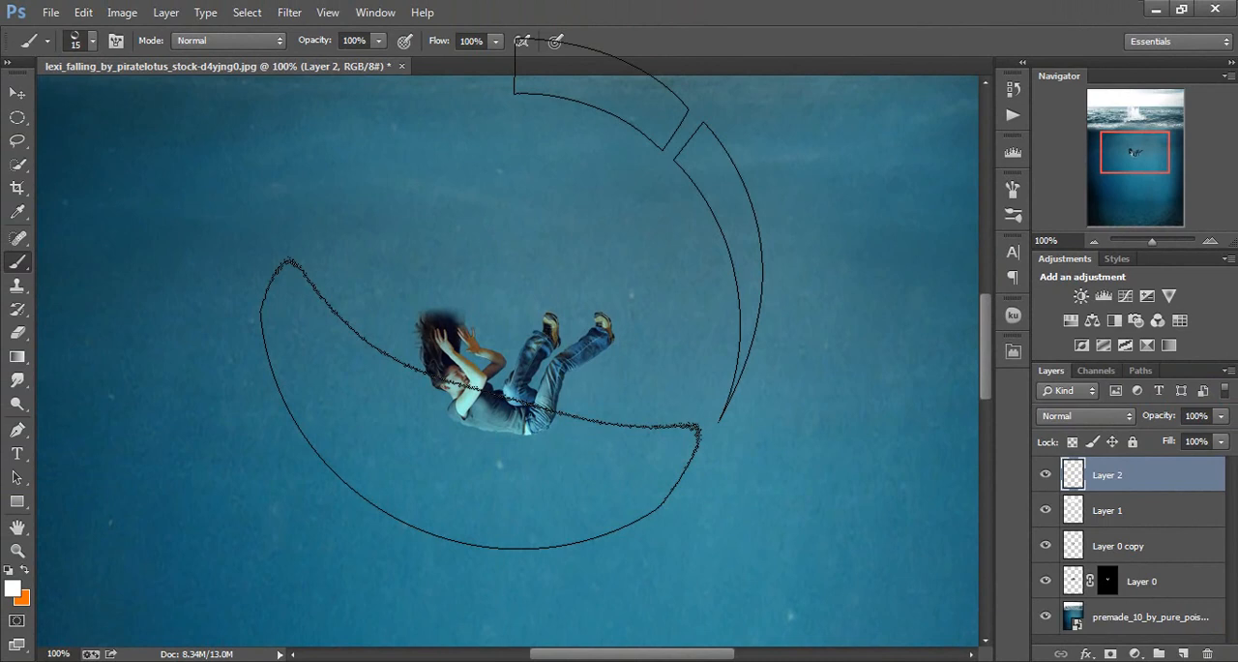
Paint scattered bubble columns on Layer 2 rising from the woman's head and legs to the sea surface with the brush at 9 px
{"action": "left_click_drag", "start_coordinate": [407, 309], "coordinate": [419, 188]}
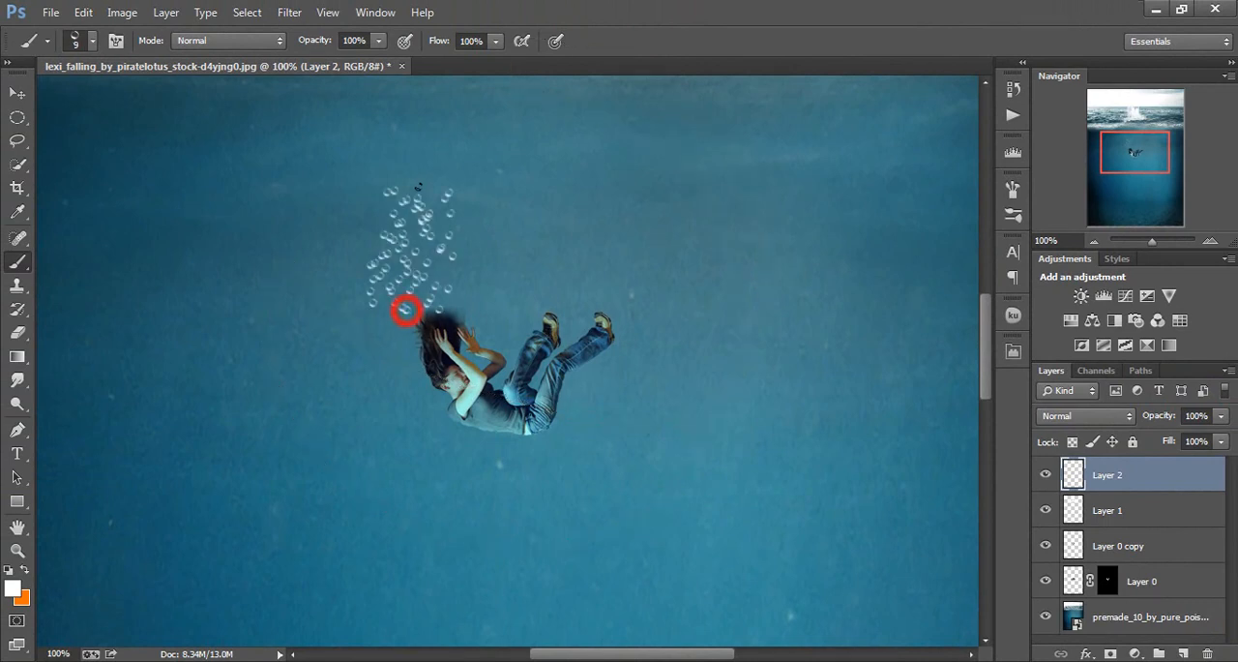
{"action": "key", "text": "ctrl+z"}
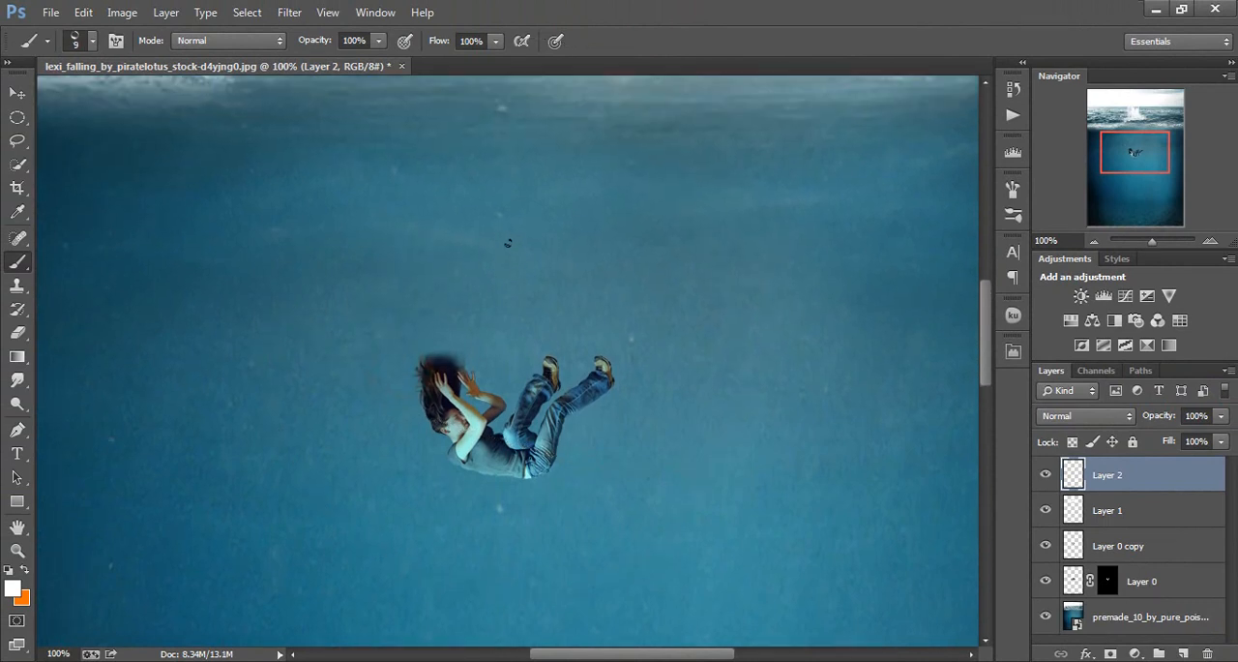
{"action": "scroll", "coordinate": [506, 241], "scroll_direction": "up", "scroll_amount": 3}
{"action": "left_click_drag", "start_coordinate": [435, 406], "coordinate": [439, 112]}
{"action": "left_click_drag", "start_coordinate": [520, 432], "coordinate": [532, 183]}
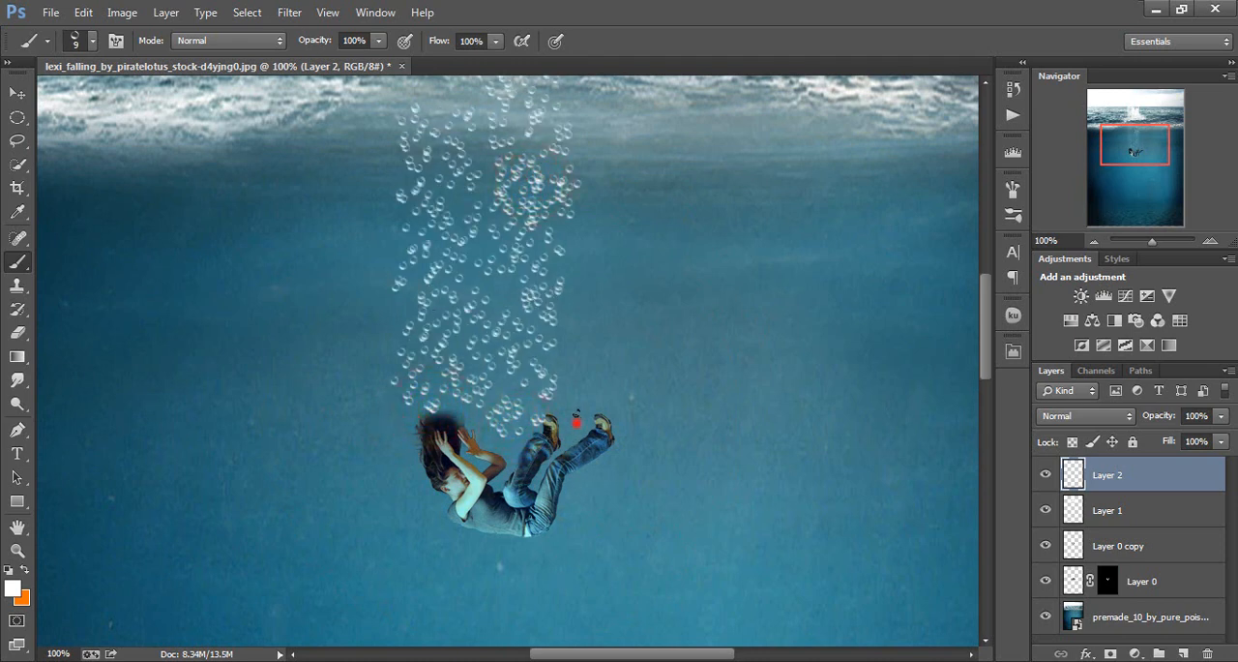
{"action": "left_click_drag", "start_coordinate": [576, 421], "coordinate": [601, 169]}
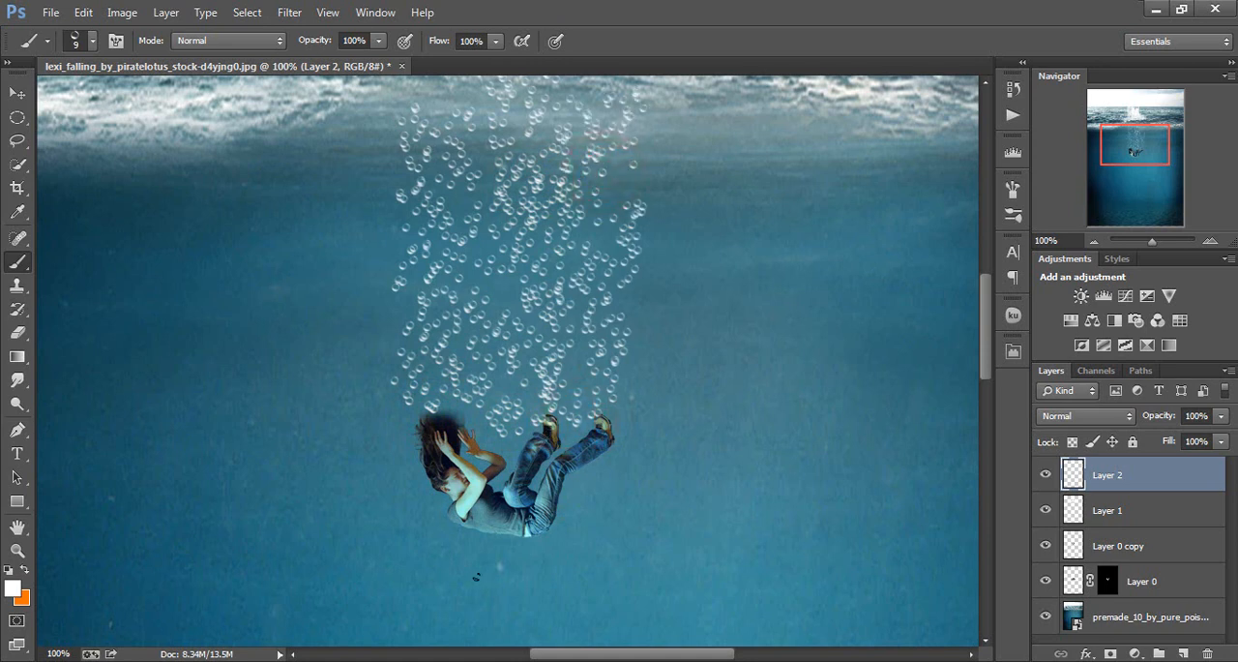
Paint more bubbles across the woman's head, arms and legs, and move Layer 2 below Layer 0
{"action": "mouse_move", "coordinate": [464, 576]}
{"action": "left_mouse_down"}
{"action": "mouse_move", "coordinate": [478, 497]}
{"action": "mouse_move", "coordinate": [440, 435]}
{"action": "left_mouse_up"}
{"action": "key", "text": "ctrl+z"}
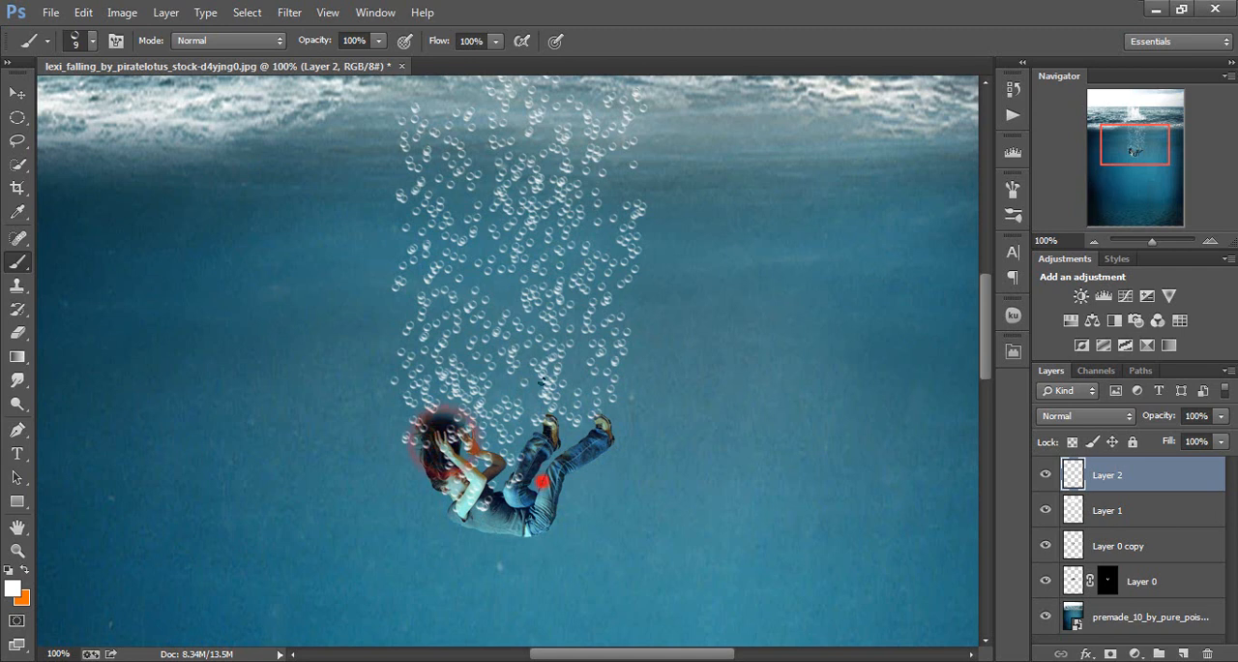
{"action": "left_click_drag", "start_coordinate": [542, 481], "coordinate": [566, 490]}
{"action": "left_click_drag", "start_coordinate": [1162, 483], "coordinate": [1162, 584]}
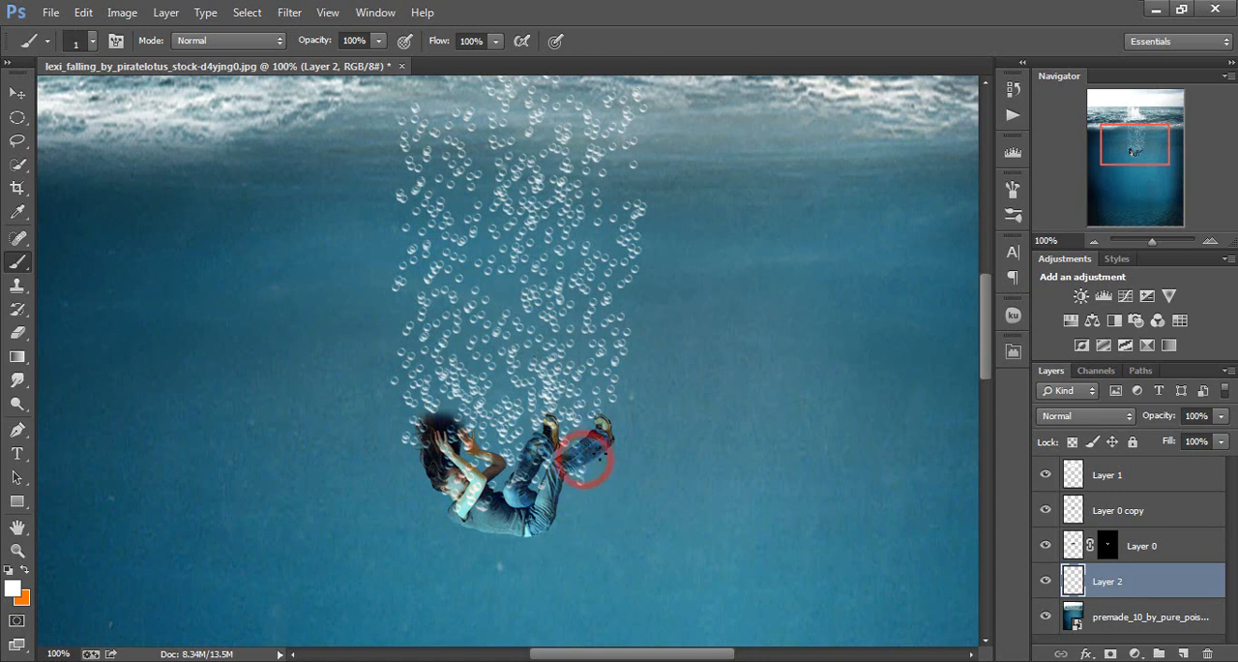
Add smaller bubbles around the woman's legs, back, shoulder and head with the bubble brush at about 4 px
{"action": "left_click", "coordinate": [597, 454]}
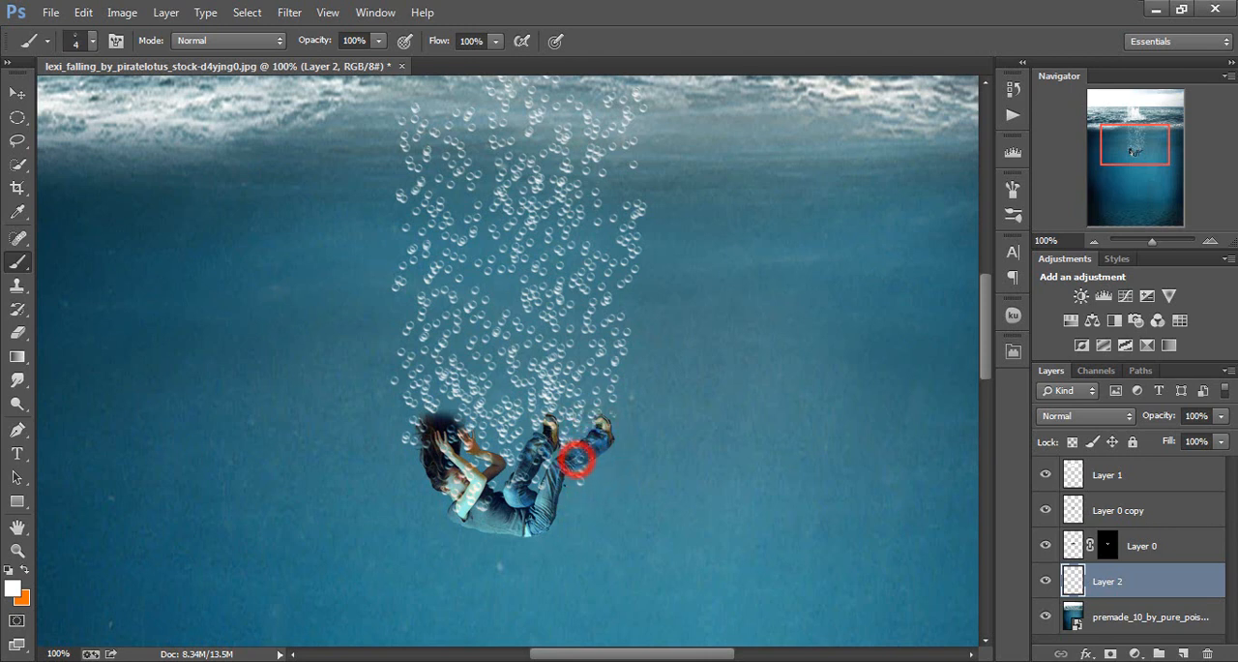
{"action": "left_click", "coordinate": [529, 537]}
{"action": "left_click", "coordinate": [503, 527]}
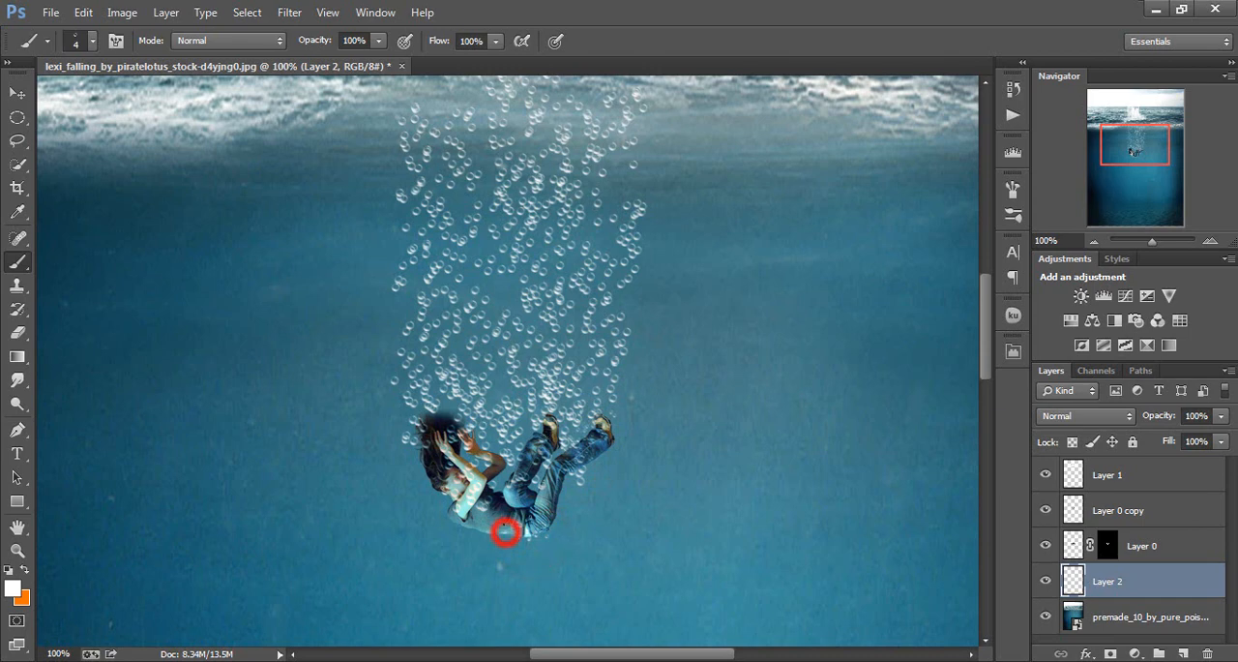
{"action": "left_click", "coordinate": [456, 511]}
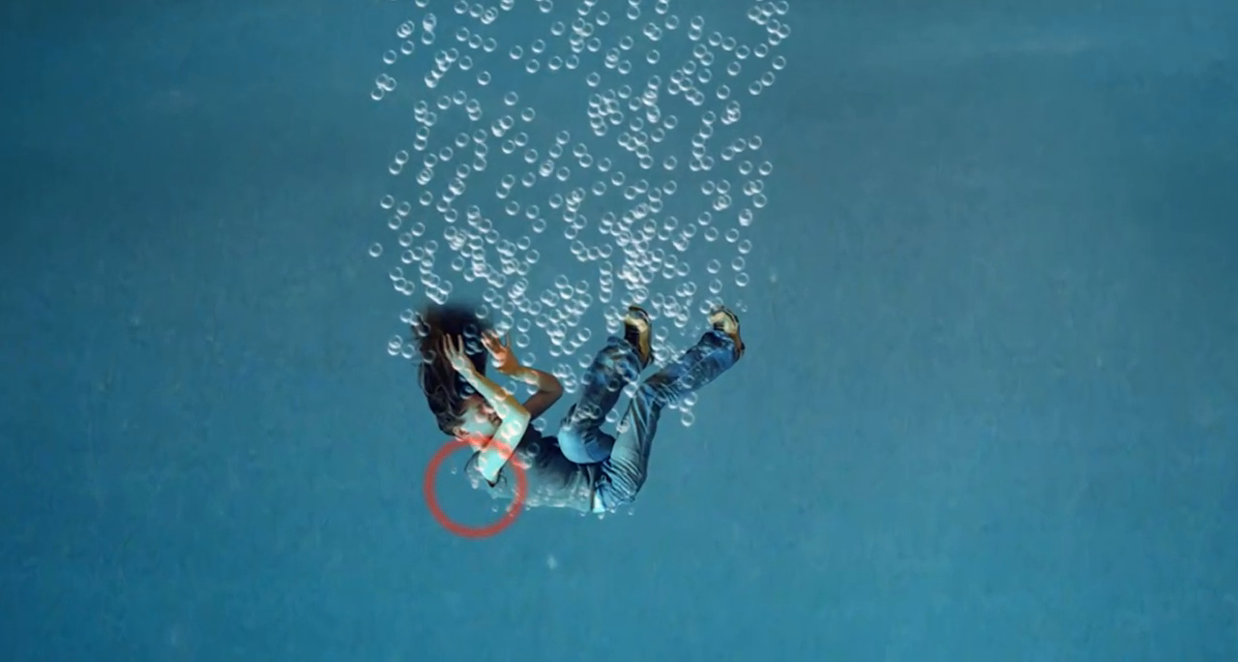
{"action": "left_click", "coordinate": [445, 471]}
{"action": "left_click", "coordinate": [437, 451]}
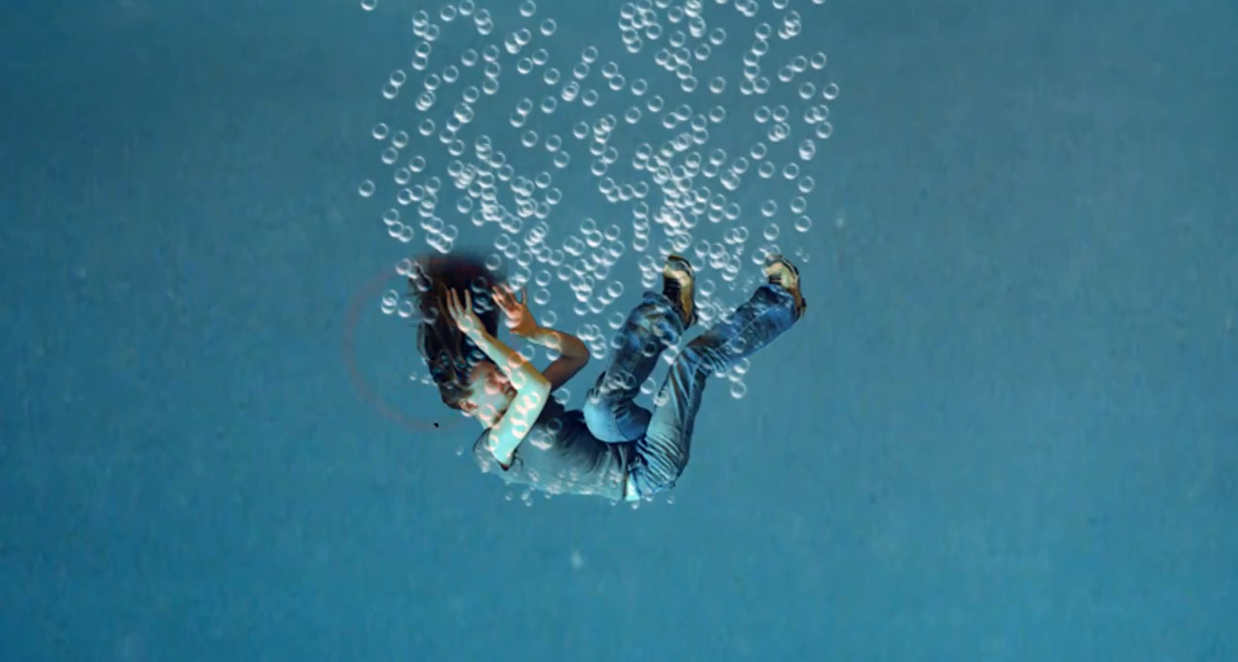
{"action": "left_click", "coordinate": [461, 422]}
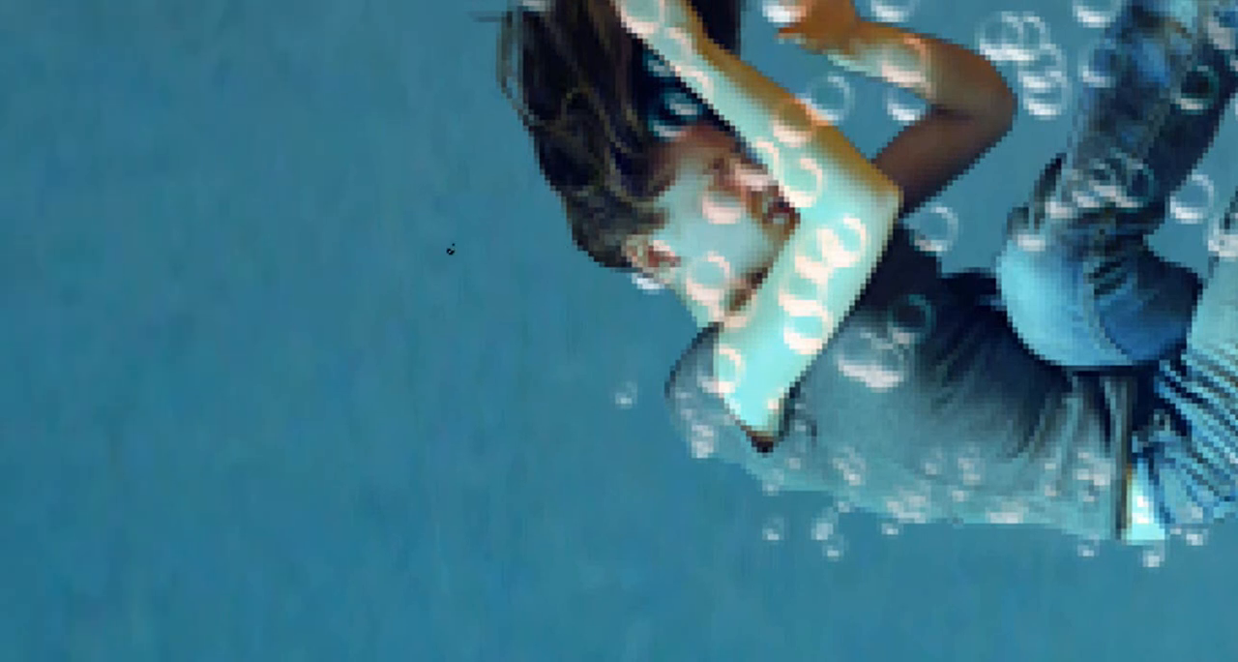
Add tiny bubbles along the woman's hair, shoulder, waist and arms with the bubble brush at 2 px
{"action": "left_click", "coordinate": [625, 277]}
{"action": "left_click", "coordinate": [497, 75]}
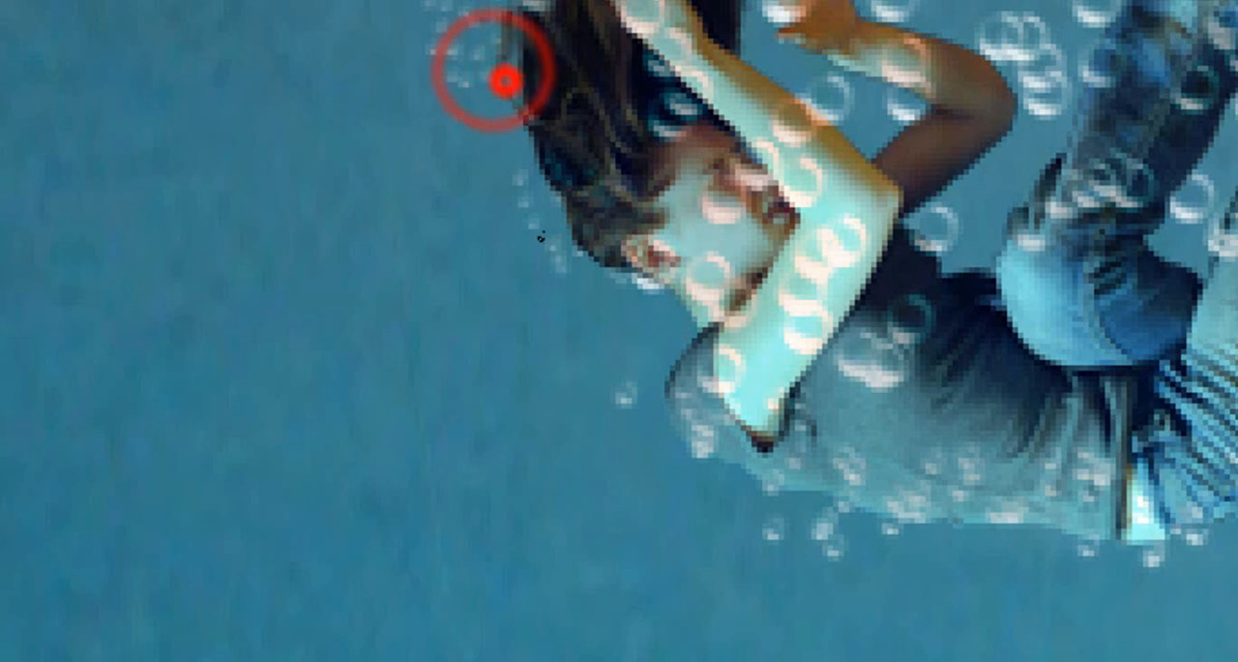
{"action": "left_click", "coordinate": [707, 437]}
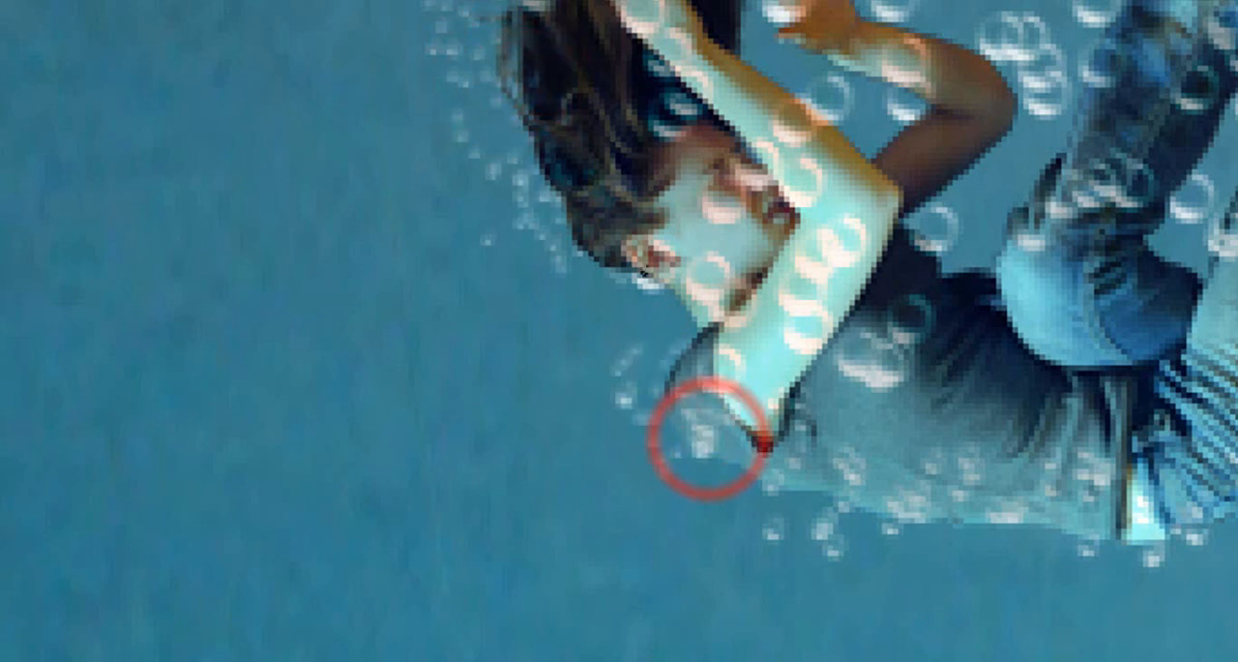
{"action": "left_click", "coordinate": [985, 278]}
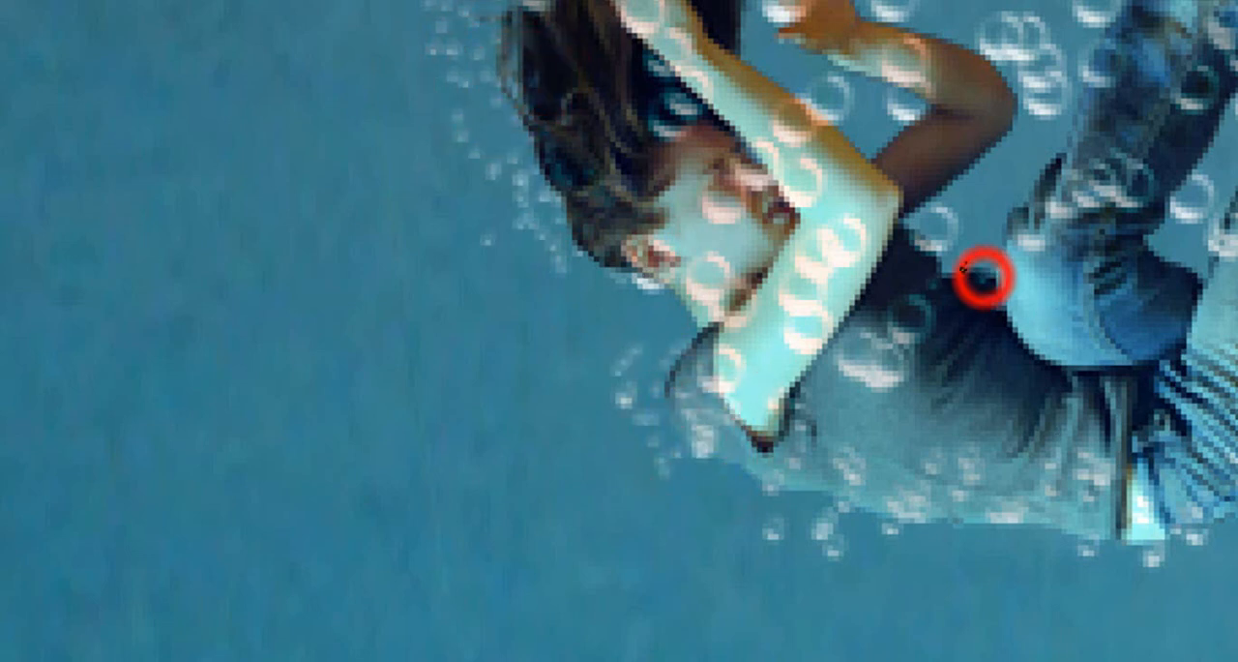
{"action": "left_click", "coordinate": [1022, 163]}
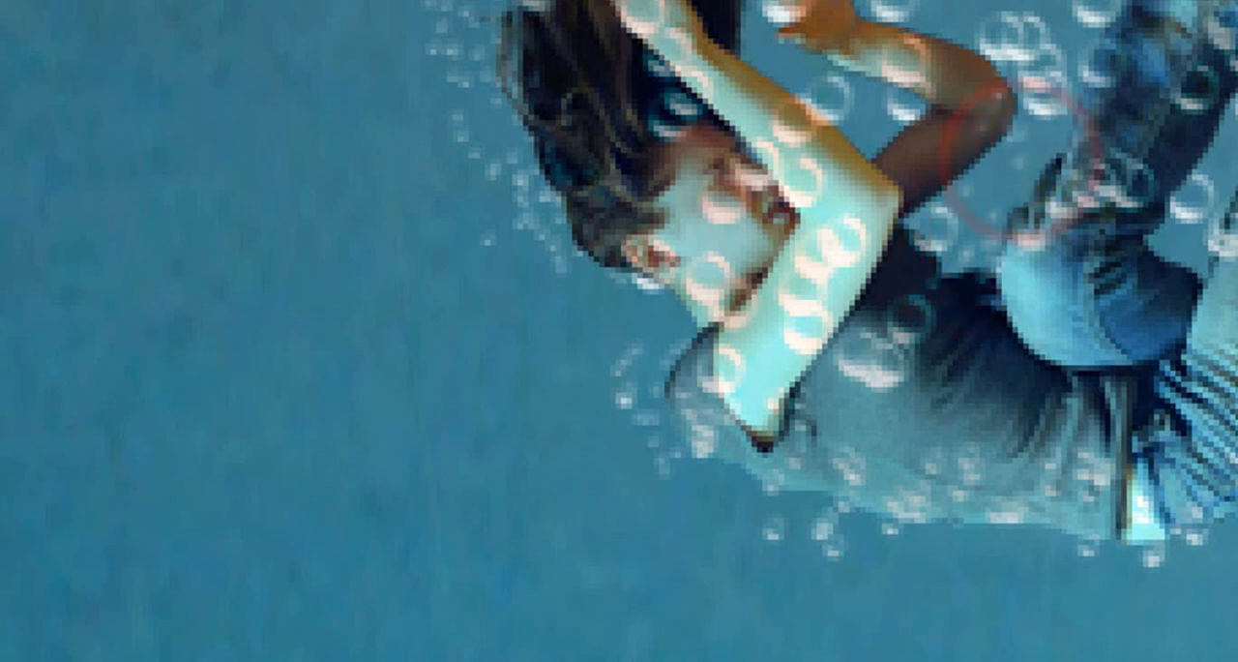
{"action": "left_click", "coordinate": [871, 12]}
{"action": "left_click", "coordinate": [897, 19]}
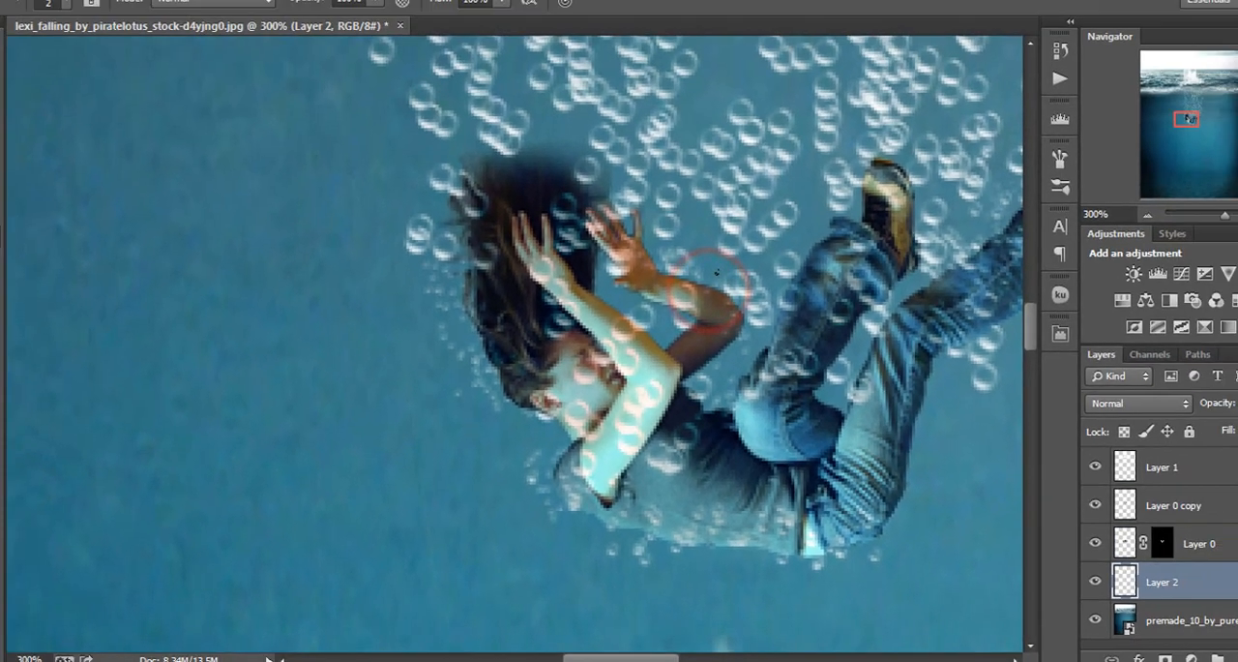
Set the blend mode of the bubble layer, Layer 2, to Overlay and reduce its opacity to 78%
{"action": "key", "text": "ctrl+0"}
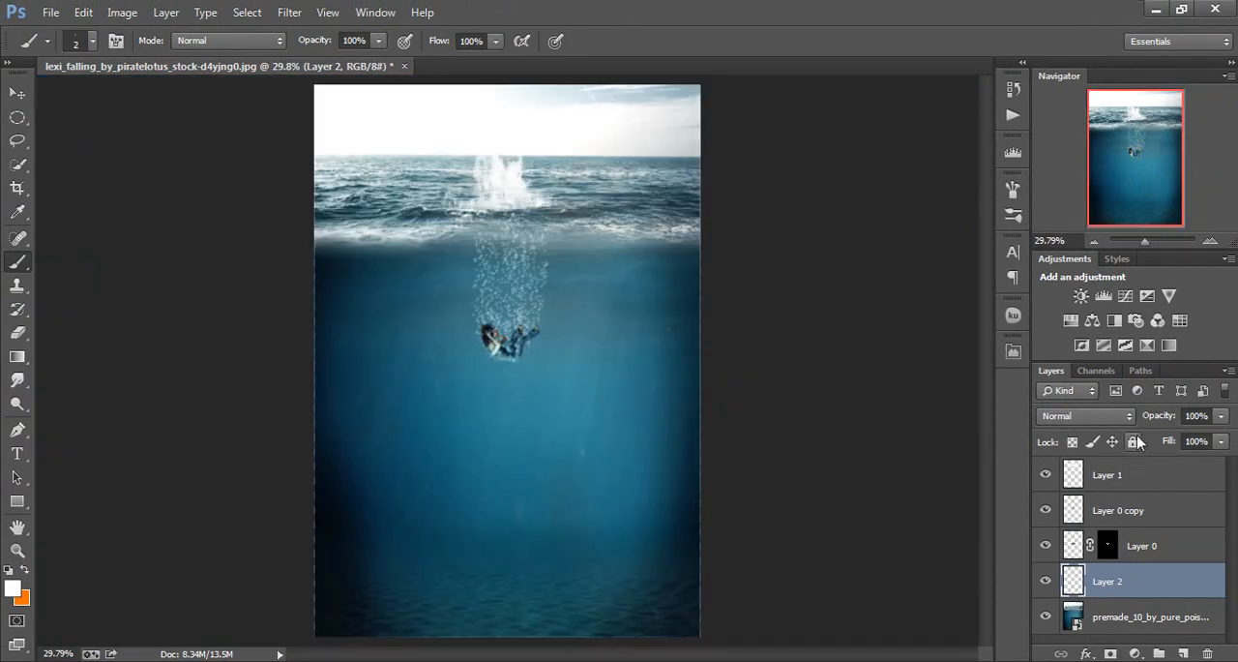
{"action": "left_click", "coordinate": [1088, 414]}
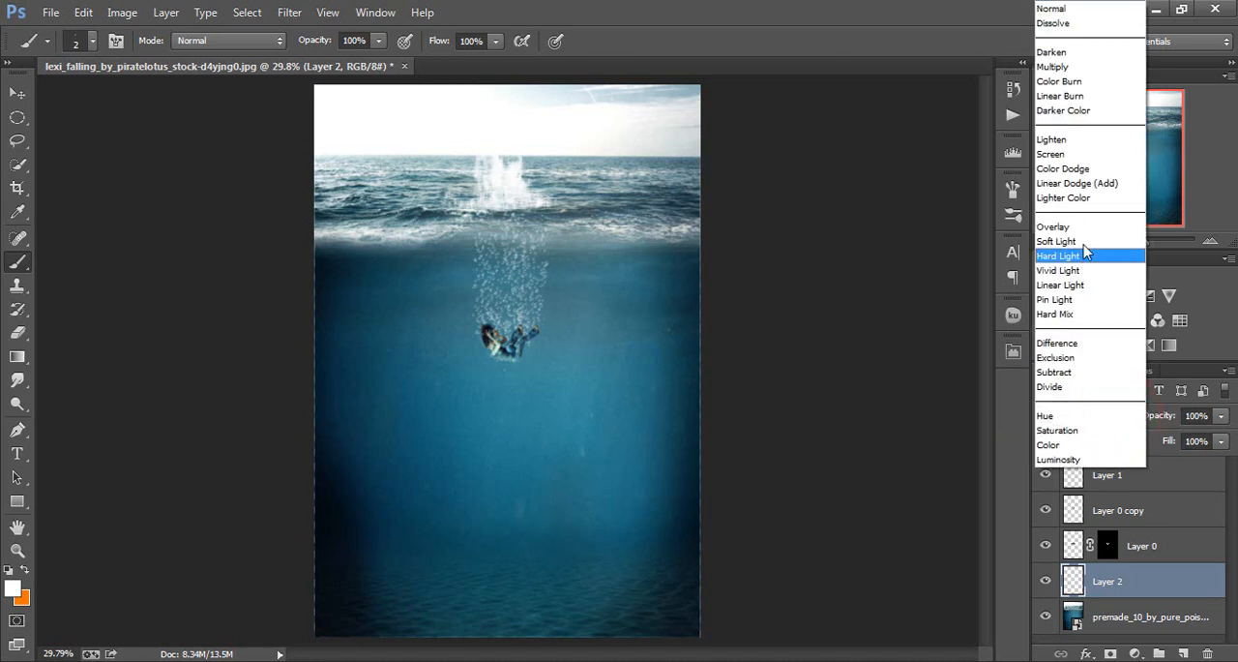
{"action": "left_click", "coordinate": [1054, 228]}
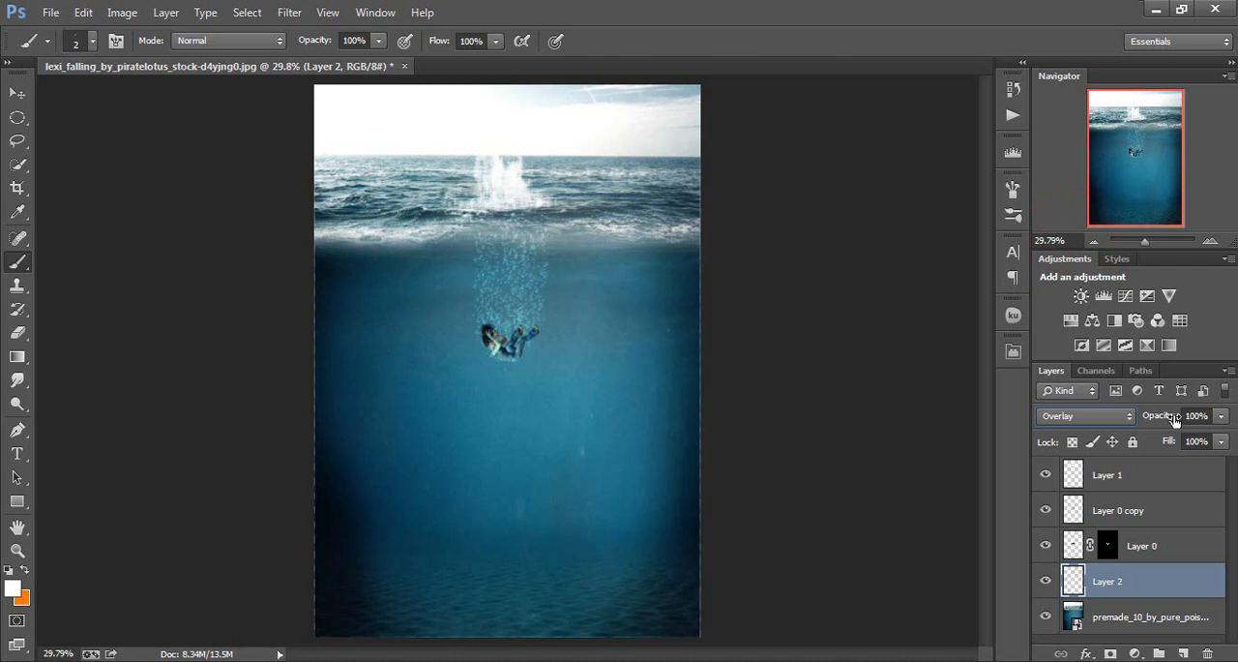
{"action": "left_click_drag", "start_coordinate": [1174, 419], "coordinate": [1154, 417]}
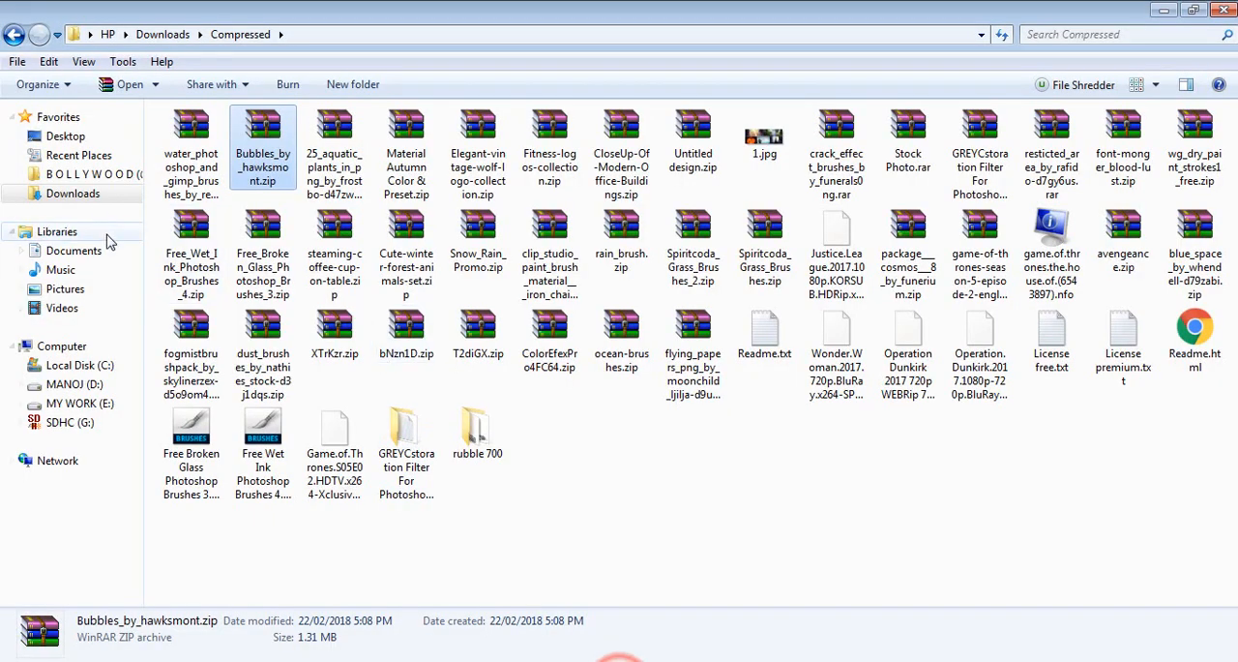
Place the city image 456536.jpg from the Downloads folder into the Photoshop document and move its layer below Layer 2
{"action": "left_click", "coordinate": [92, 193]}
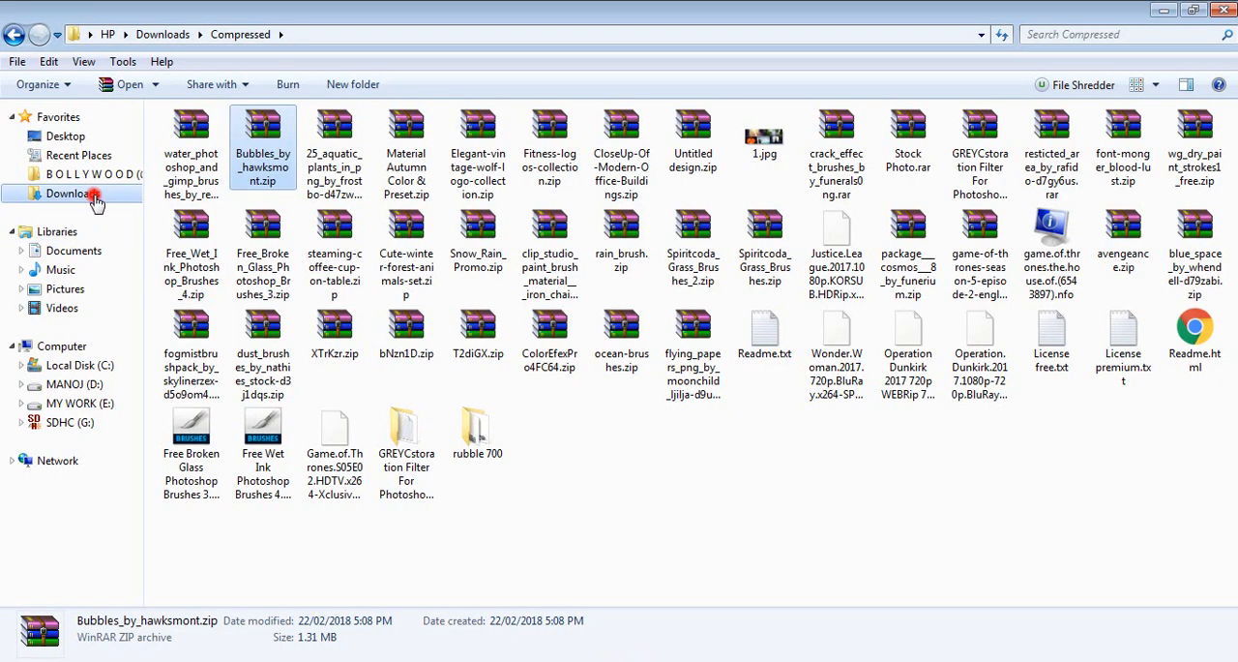
{"action": "scroll", "coordinate": [474, 450], "scroll_direction": "down", "scroll_amount": 10}
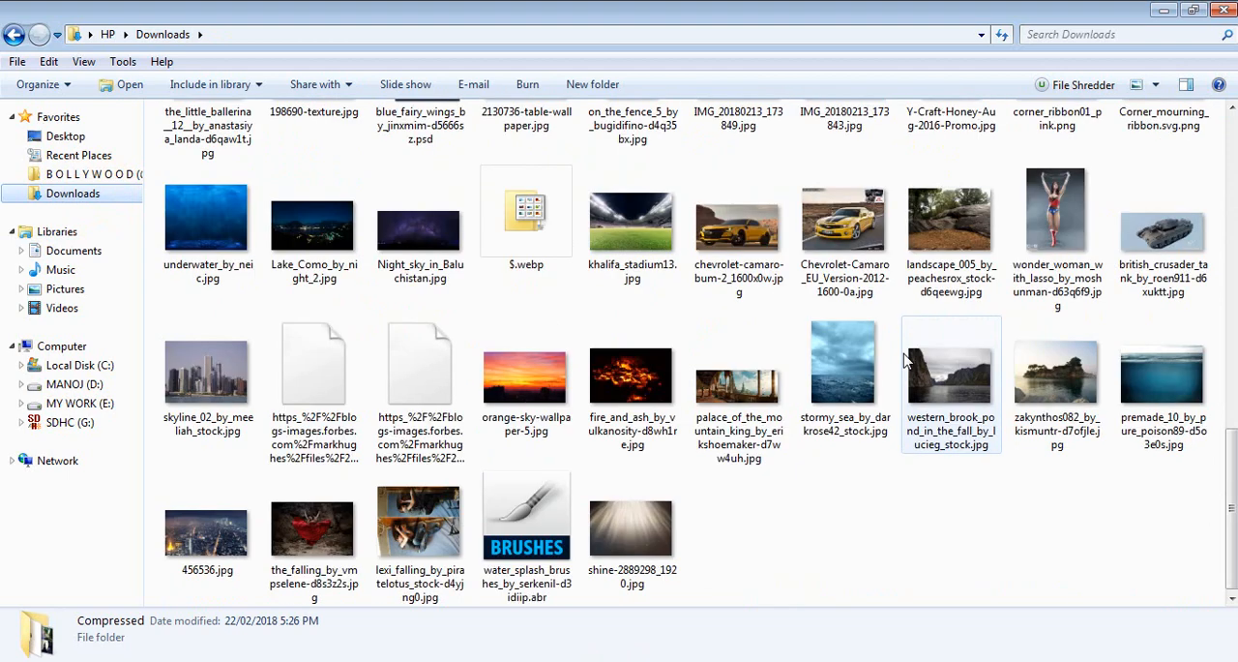
{"action": "left_click", "coordinate": [217, 525]}
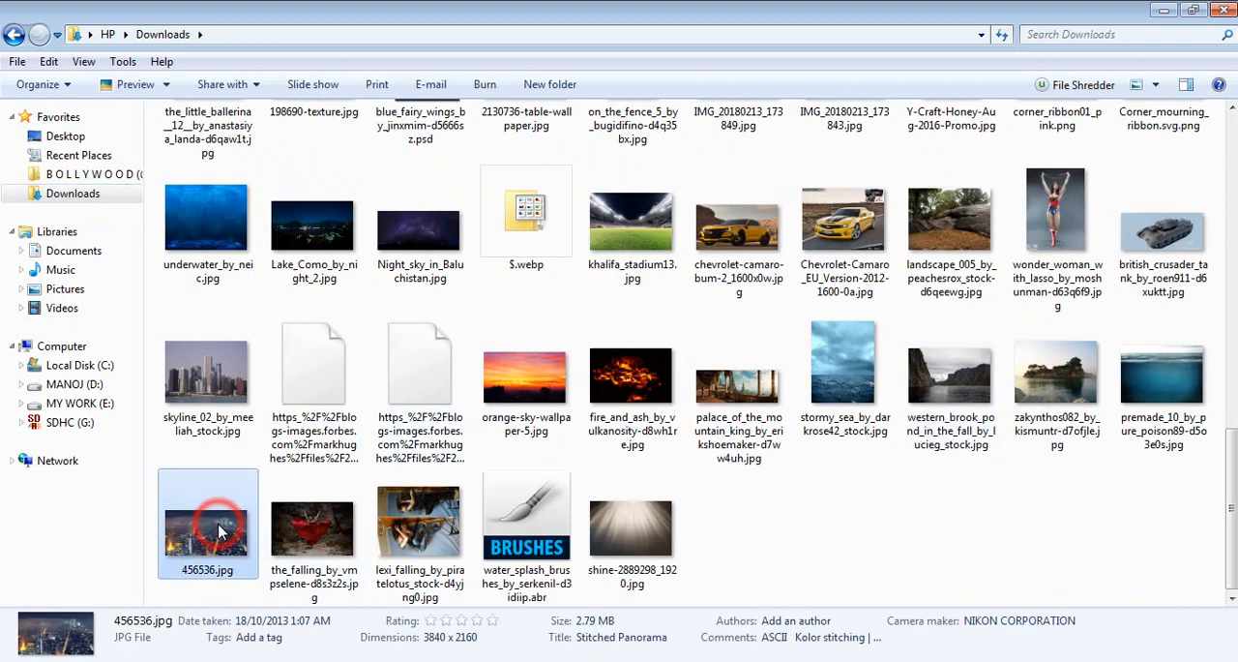
{"action": "left_click_drag", "start_coordinate": [217, 526], "coordinate": [583, 488]}
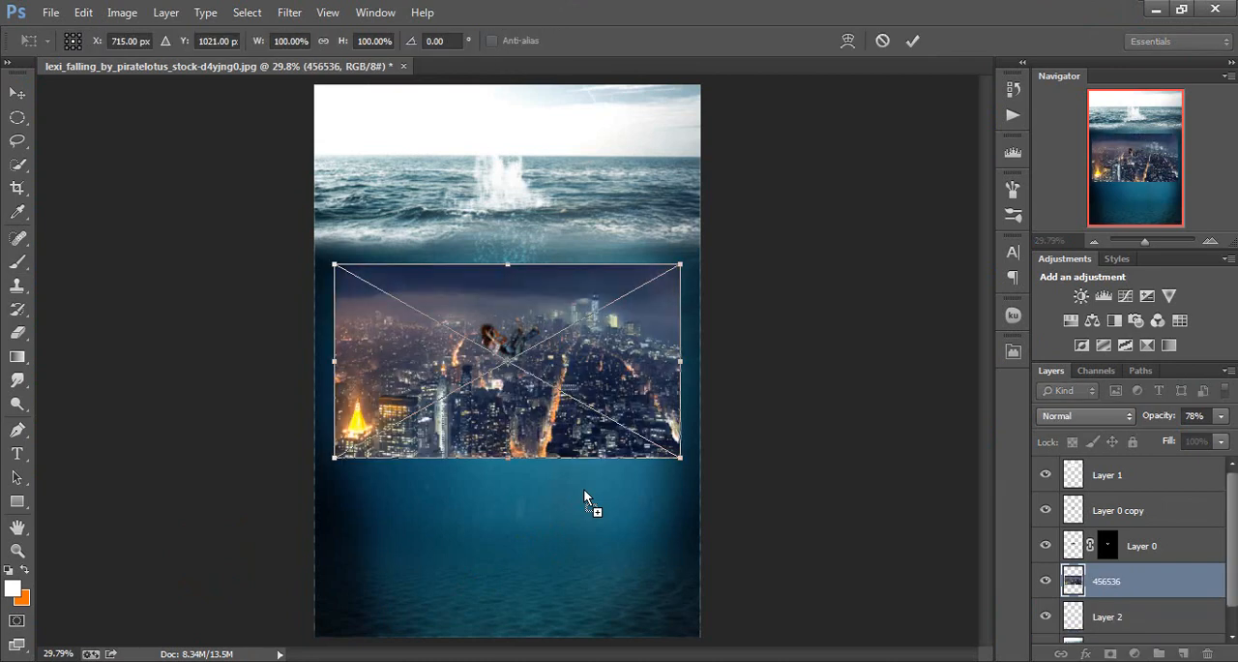
{"action": "key", "text": "b"}
{"action": "key", "text": "Return"}
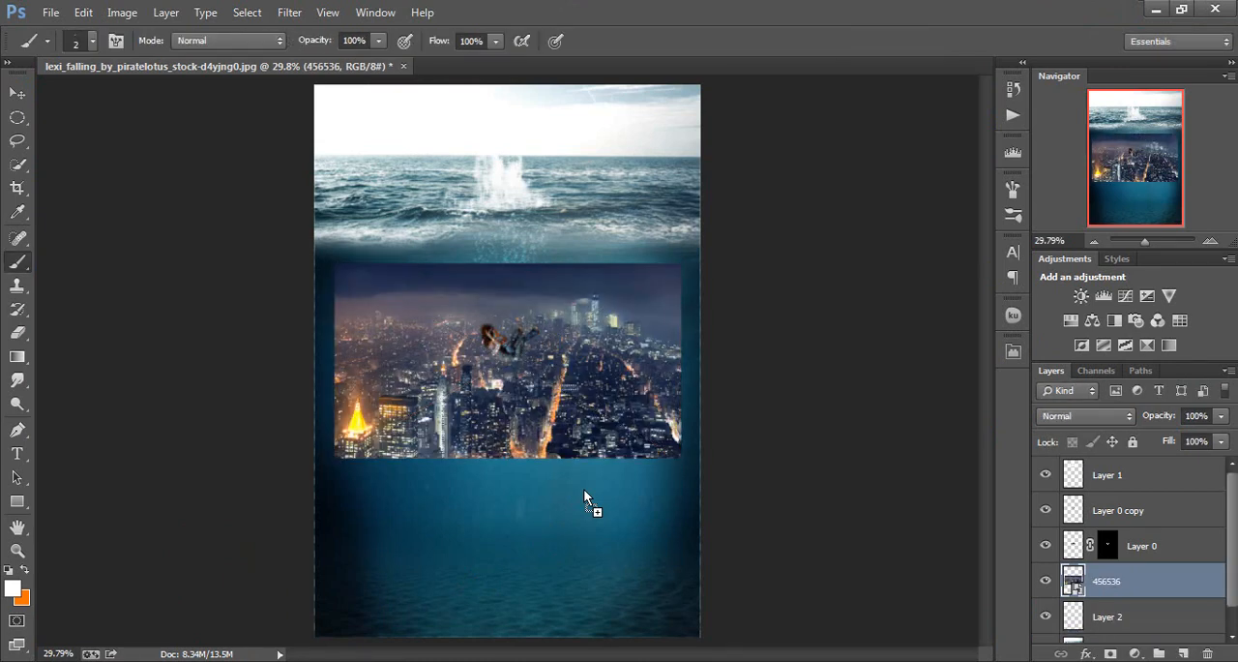
{"action": "left_click_drag", "start_coordinate": [1177, 590], "coordinate": [1182, 613]}
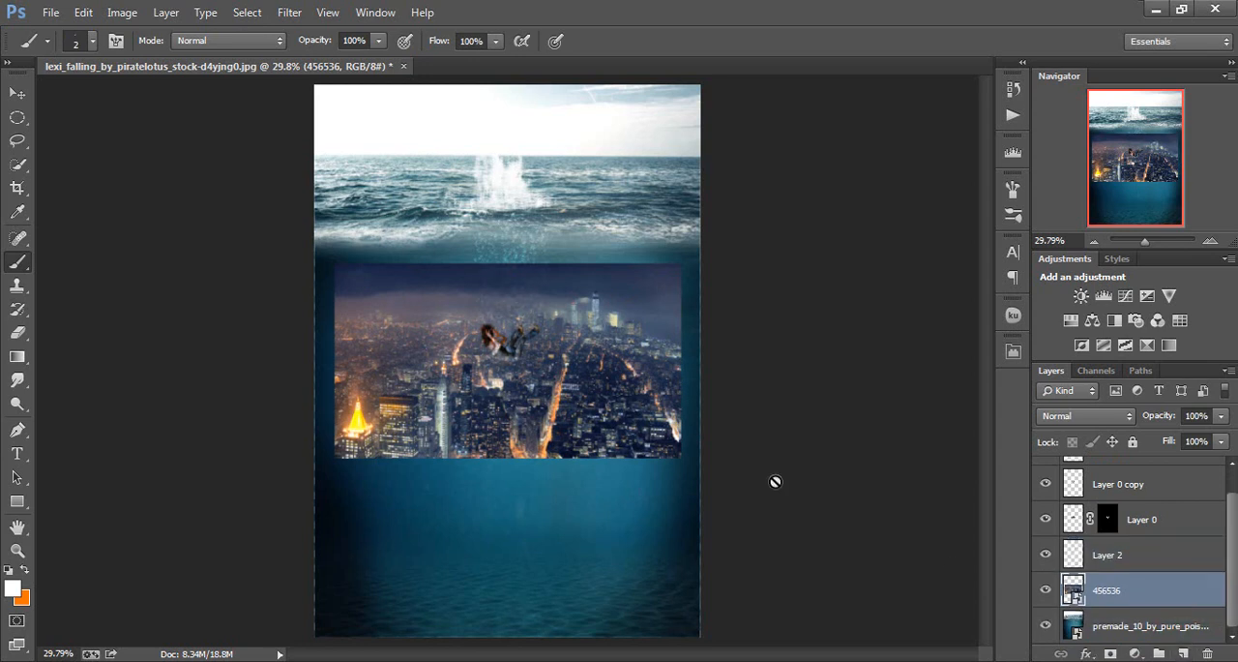
Enlarge the city image to about 278% and align it with the canvas's left and lower edges
{"action": "key", "text": "ctrl+t"}
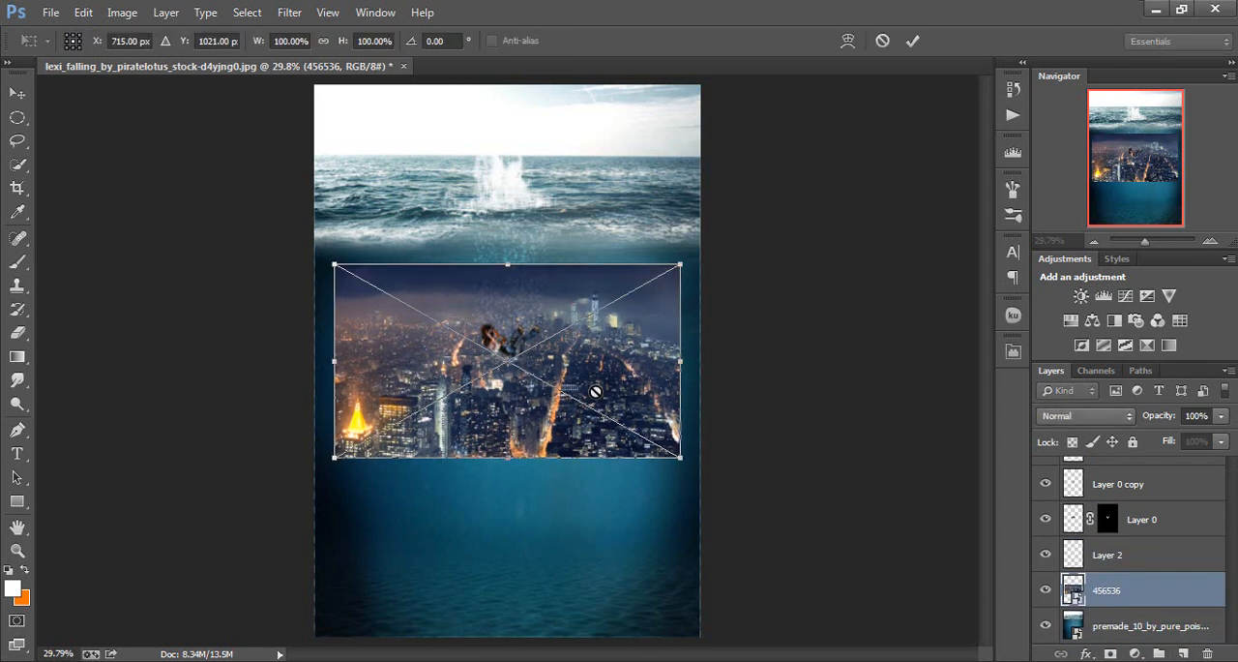
{"action": "key", "text": "ctrl+minus"}
{"action": "key", "text": "ctrl+minus"}
{"action": "key", "text": "ctrl+minus"}
{"action": "key", "text": "ctrl+minus"}
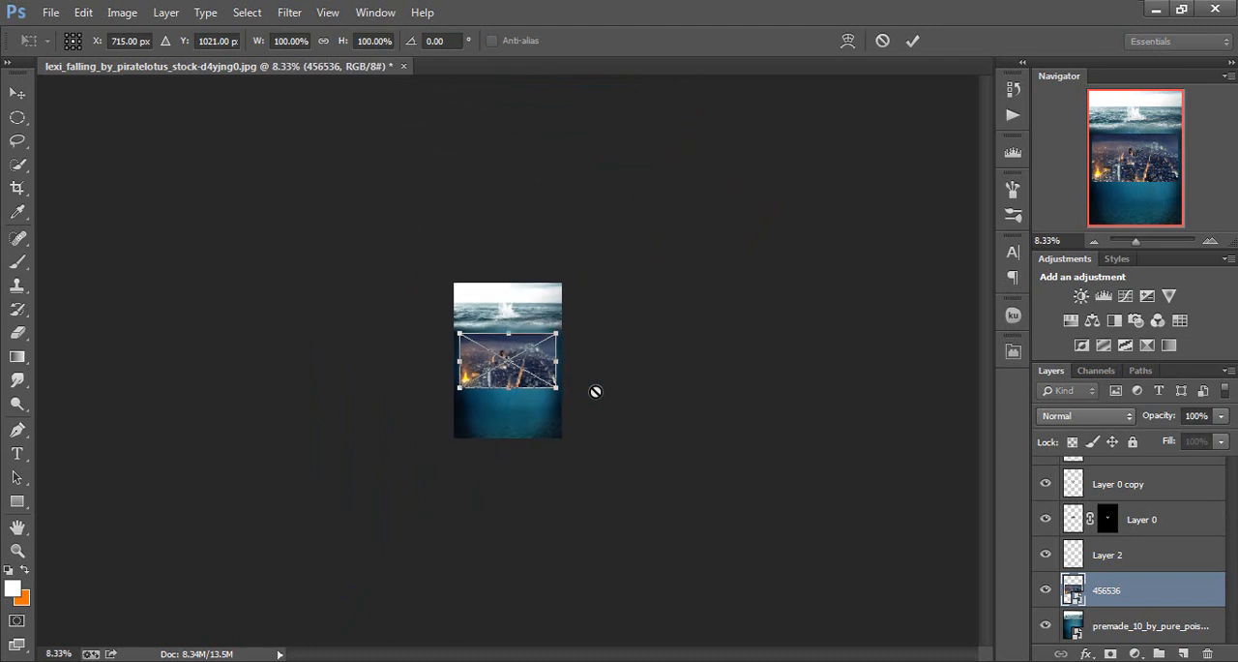
{"action": "left_click_drag", "start_coordinate": [558, 333], "coordinate": [768, 312]}
{"action": "left_click_drag", "start_coordinate": [669, 318], "coordinate": [666, 373]}
{"action": "left_click", "coordinate": [607, 344]}
{"action": "left_click", "coordinate": [613, 328]}
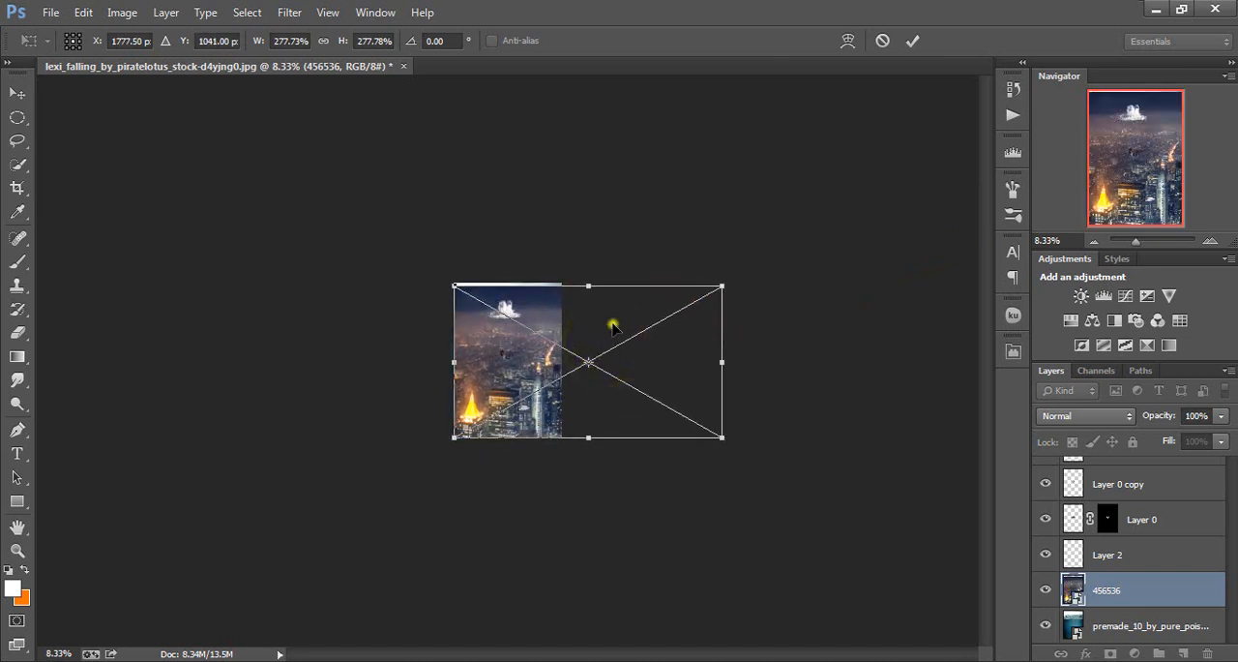
{"action": "left_click", "coordinate": [613, 327]}
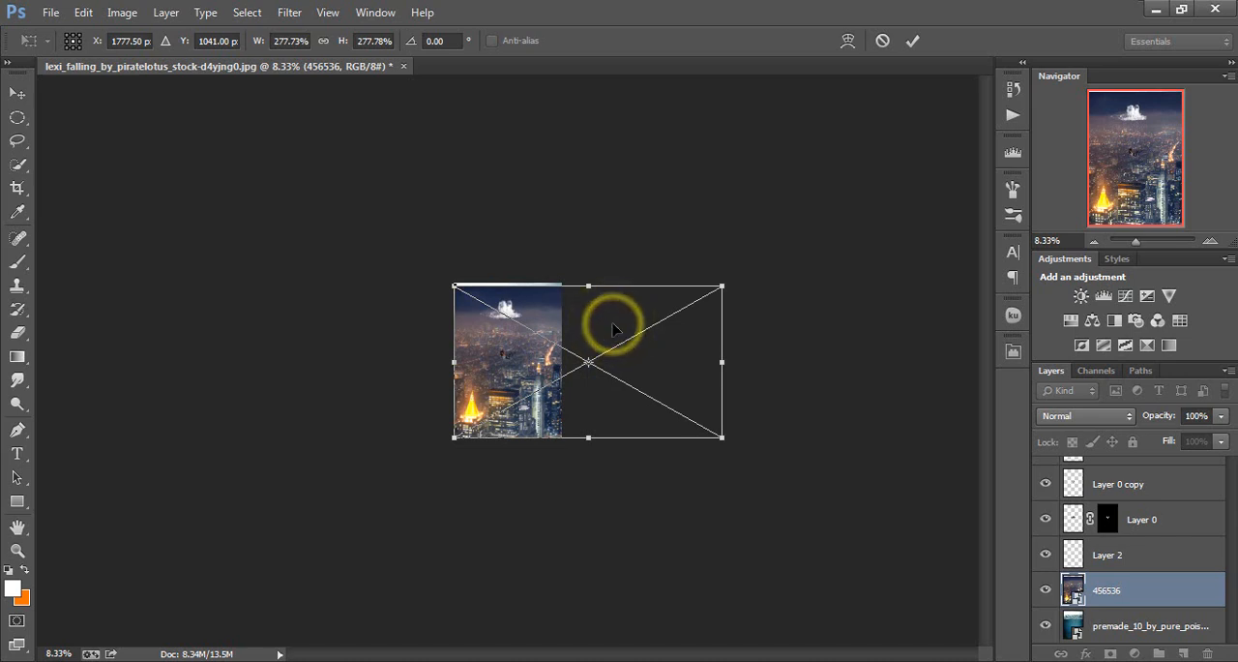
Distort the city image by lowering its upper edge to mid-canvas, just below the woman, and apply the transform
{"action": "right_click", "coordinate": [555, 327]}
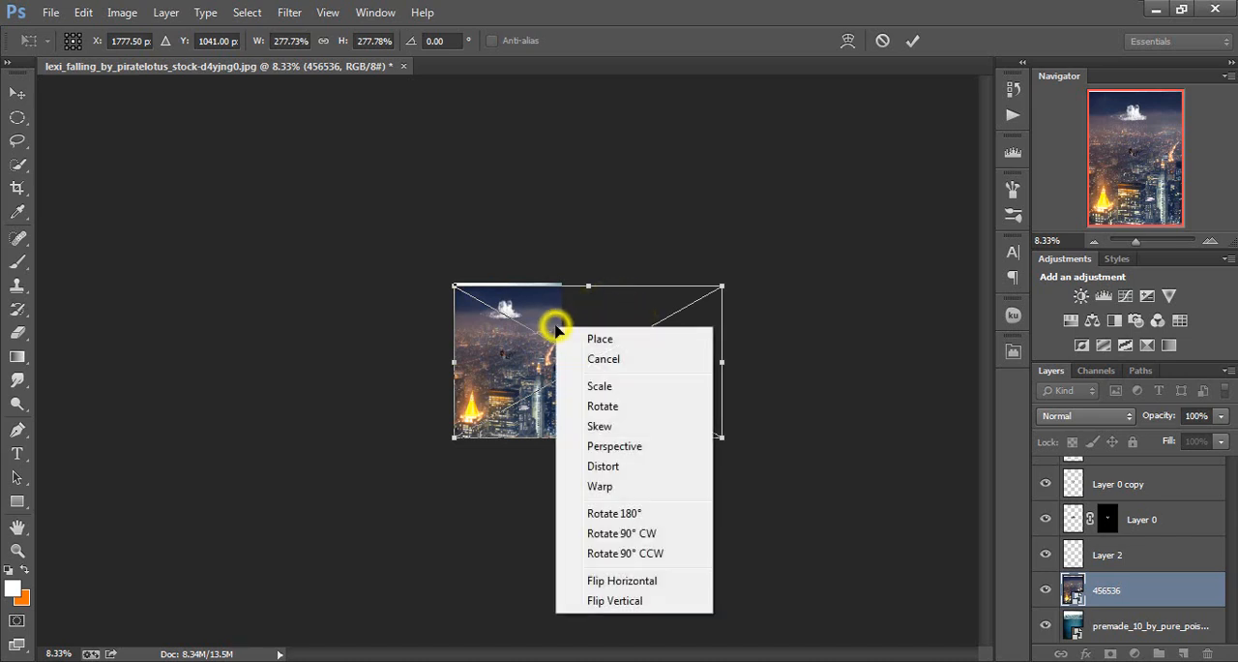
{"action": "left_click", "coordinate": [619, 447]}
{"action": "right_click", "coordinate": [535, 336]}
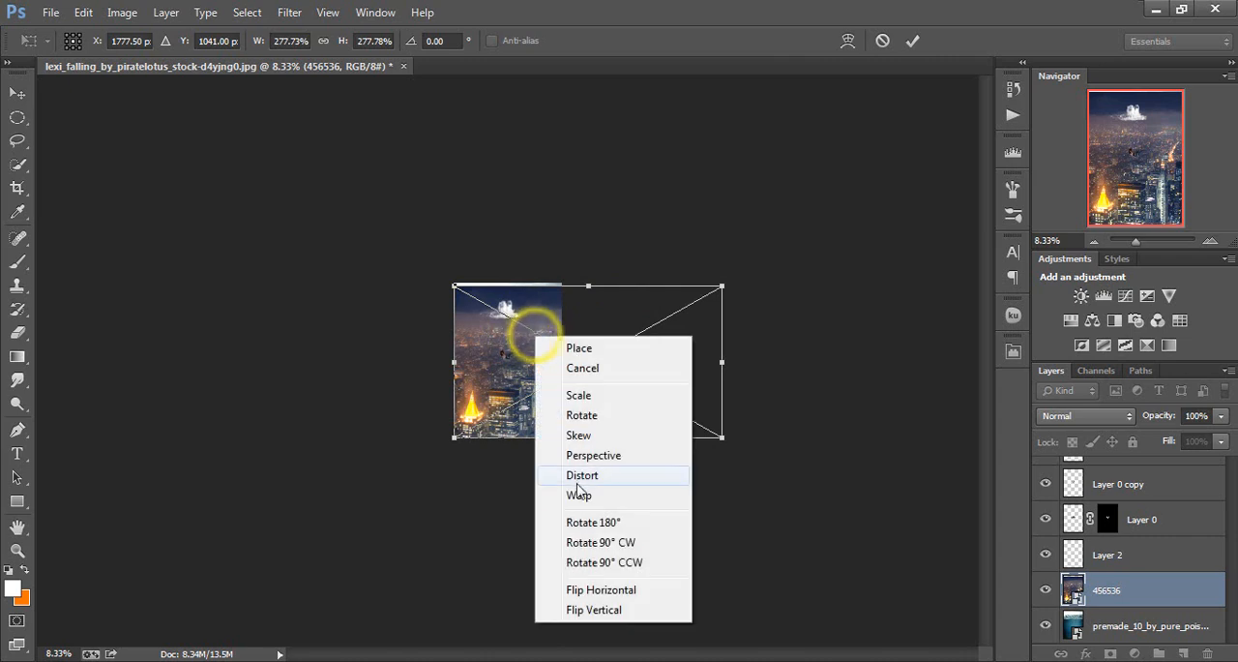
{"action": "left_click", "coordinate": [580, 475]}
{"action": "left_click_drag", "start_coordinate": [528, 288], "coordinate": [528, 366]}
{"action": "key", "text": "b"}
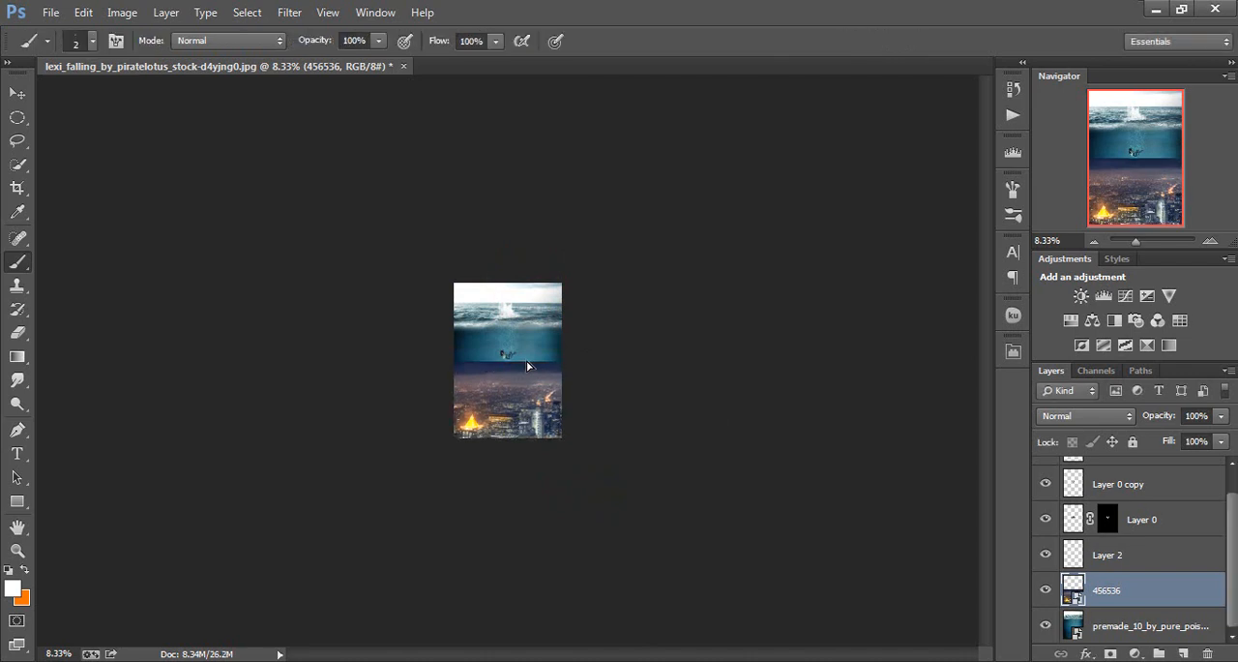
{"action": "key", "text": "ctrl+0"}
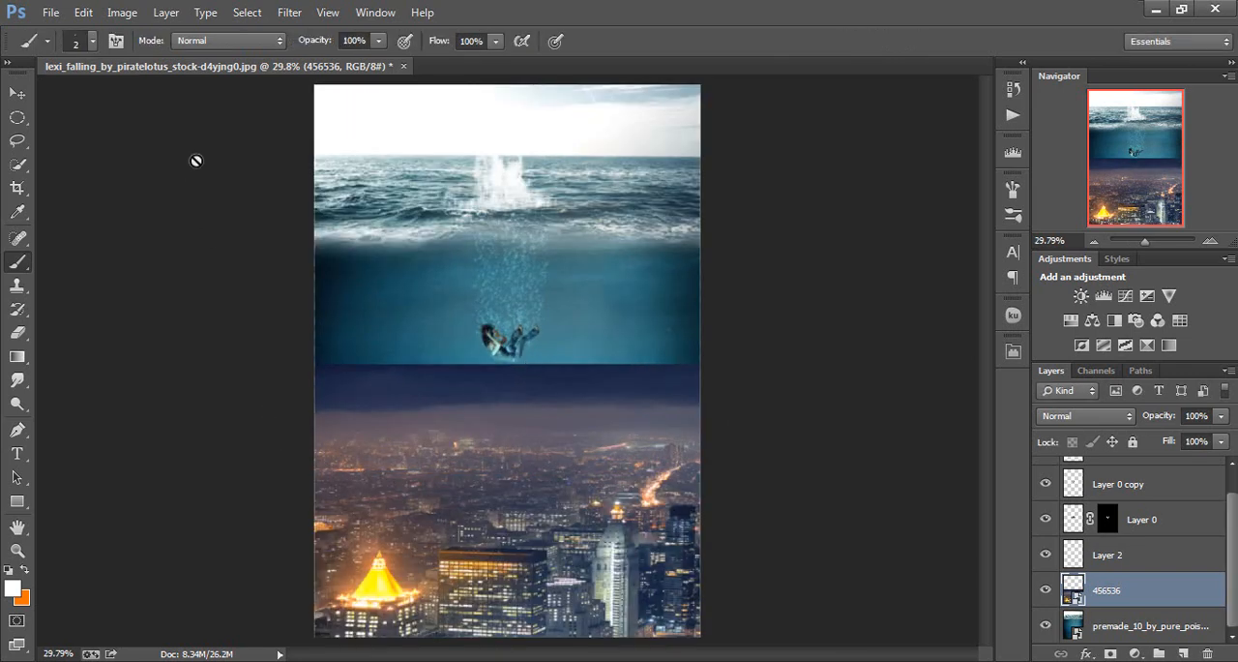
Add a layer mask to the city layer and fade its upper edge into the water with a short vertical black-to-transparent gradient
{"action": "left_click", "coordinate": [17, 356]}
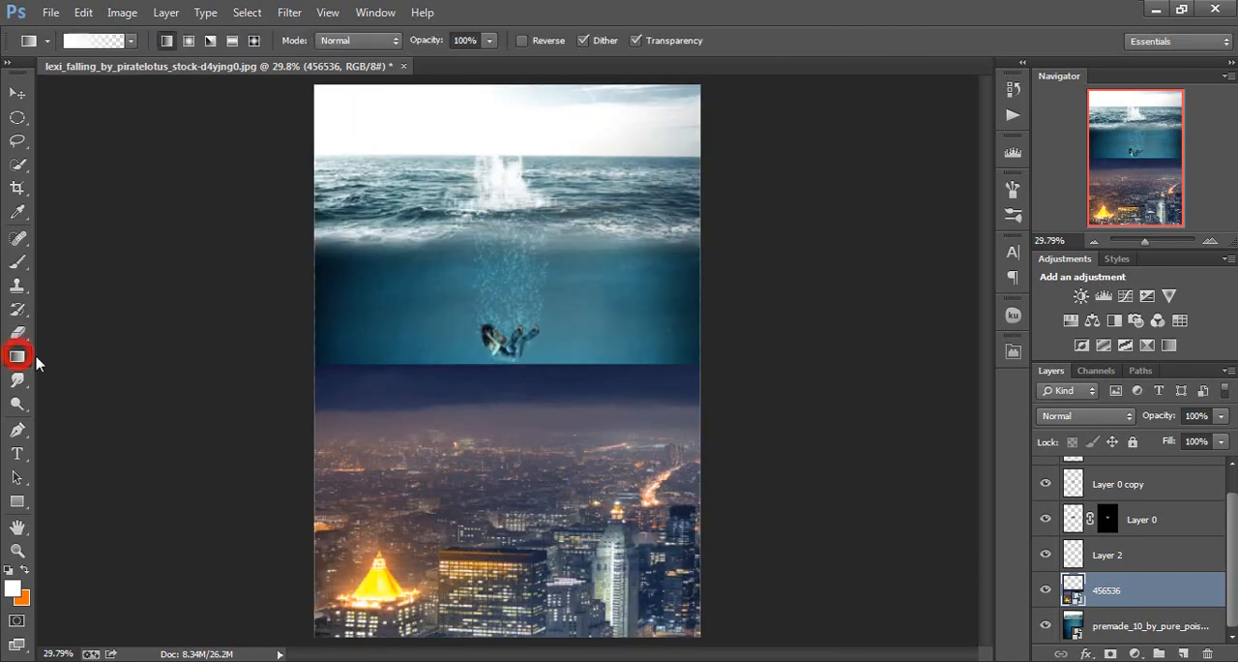
{"action": "left_click", "coordinate": [1111, 653]}
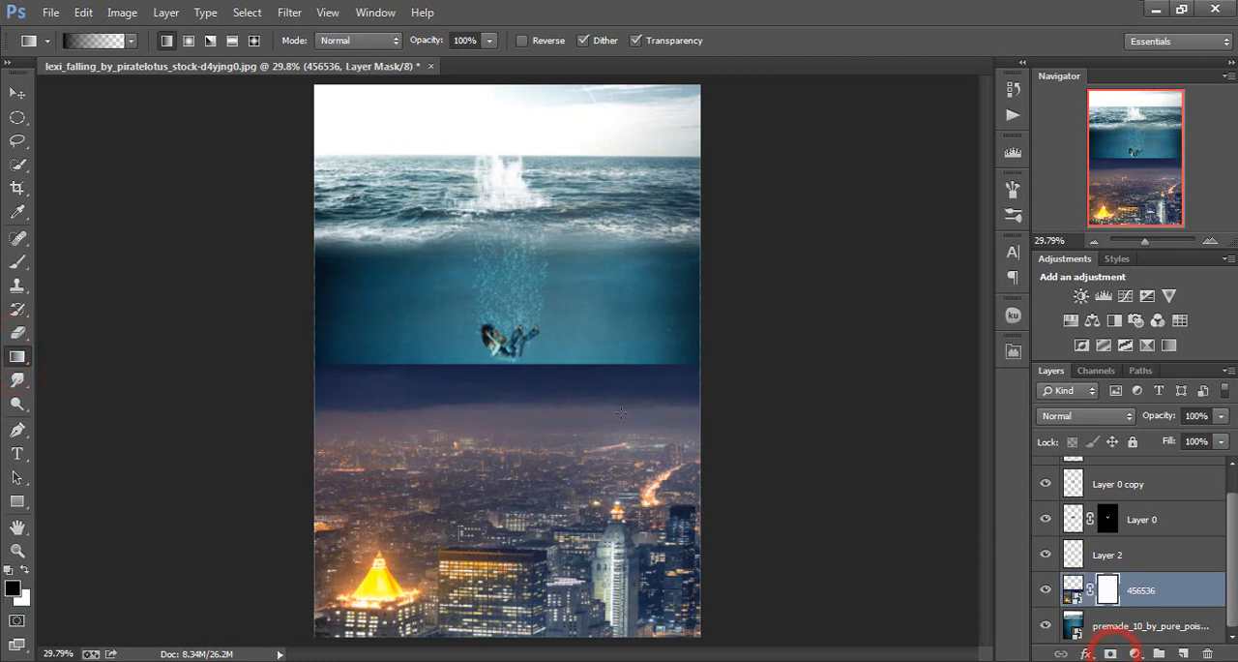
{"action": "left_click_drag", "start_coordinate": [597, 425], "coordinate": [589, 466]}
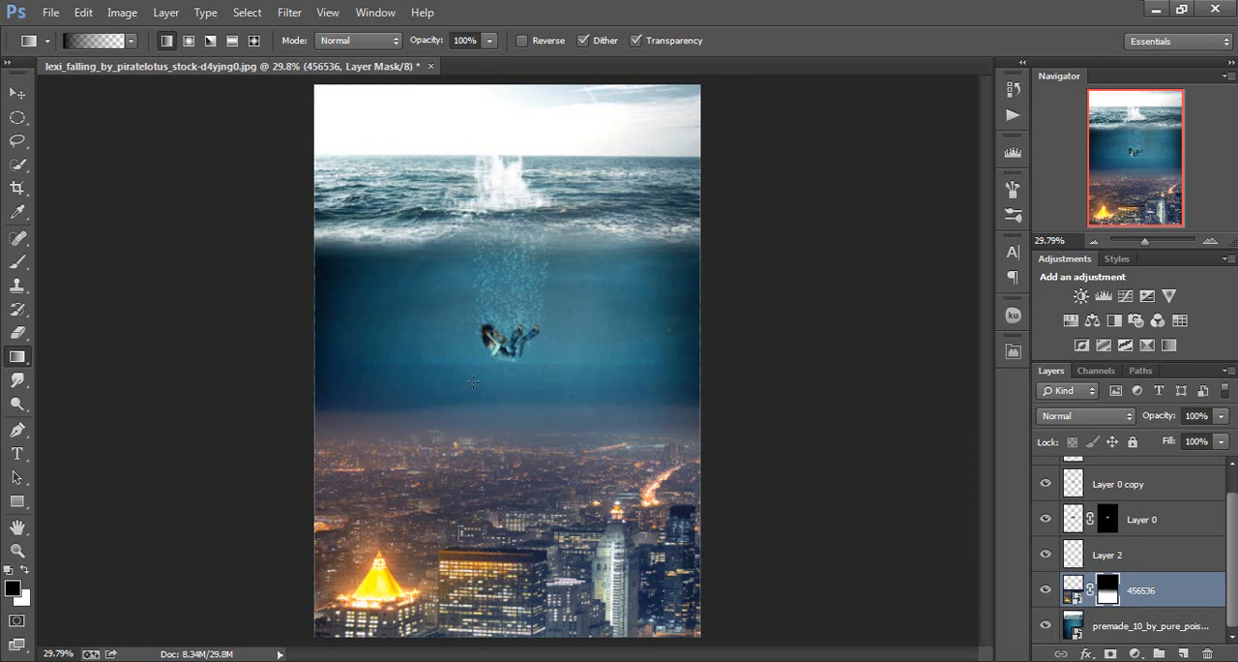
{"action": "left_click_drag", "start_coordinate": [475, 437], "coordinate": [481, 482]}
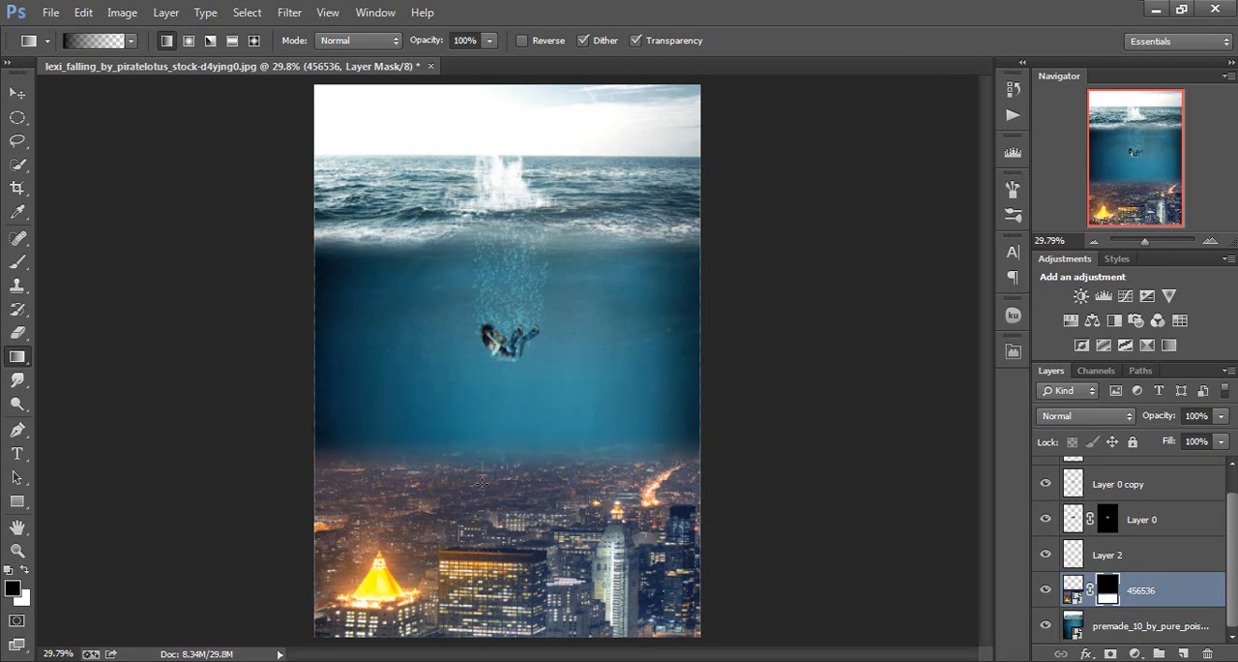
{"action": "key", "text": "ctrl+alt+z"}
{"action": "key", "text": "ctrl+alt+z"}
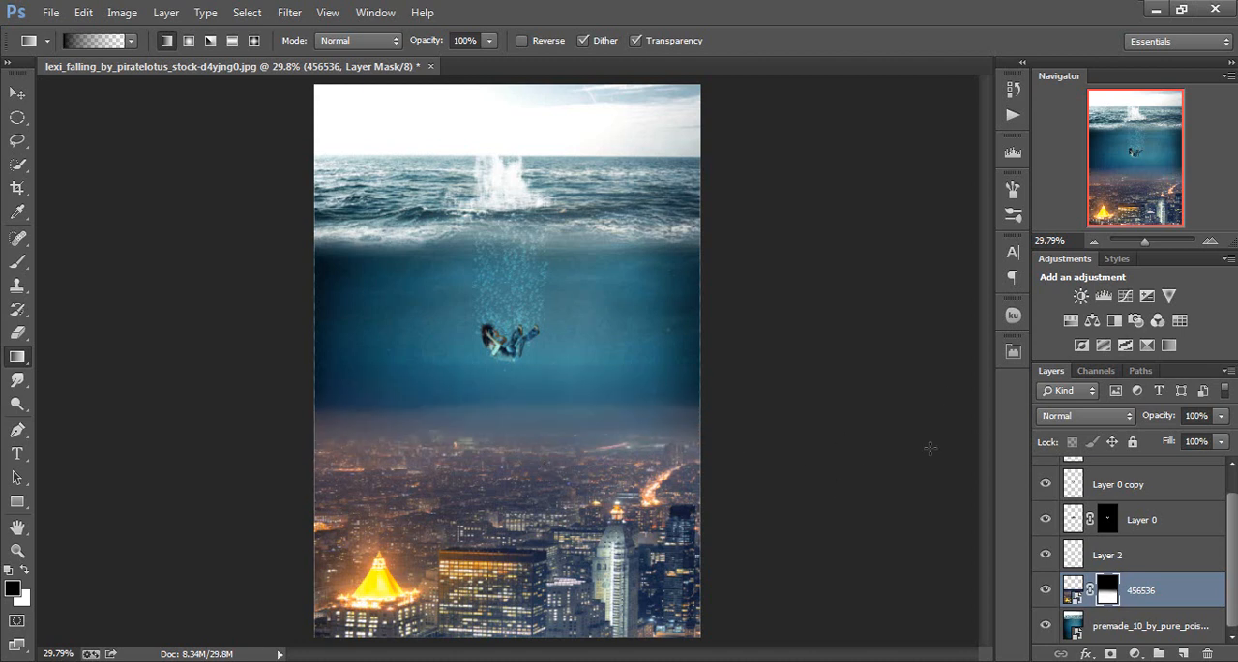
Set the blend mode of the city layer 456536 to Overlay
{"action": "left_click", "coordinate": [1088, 416]}
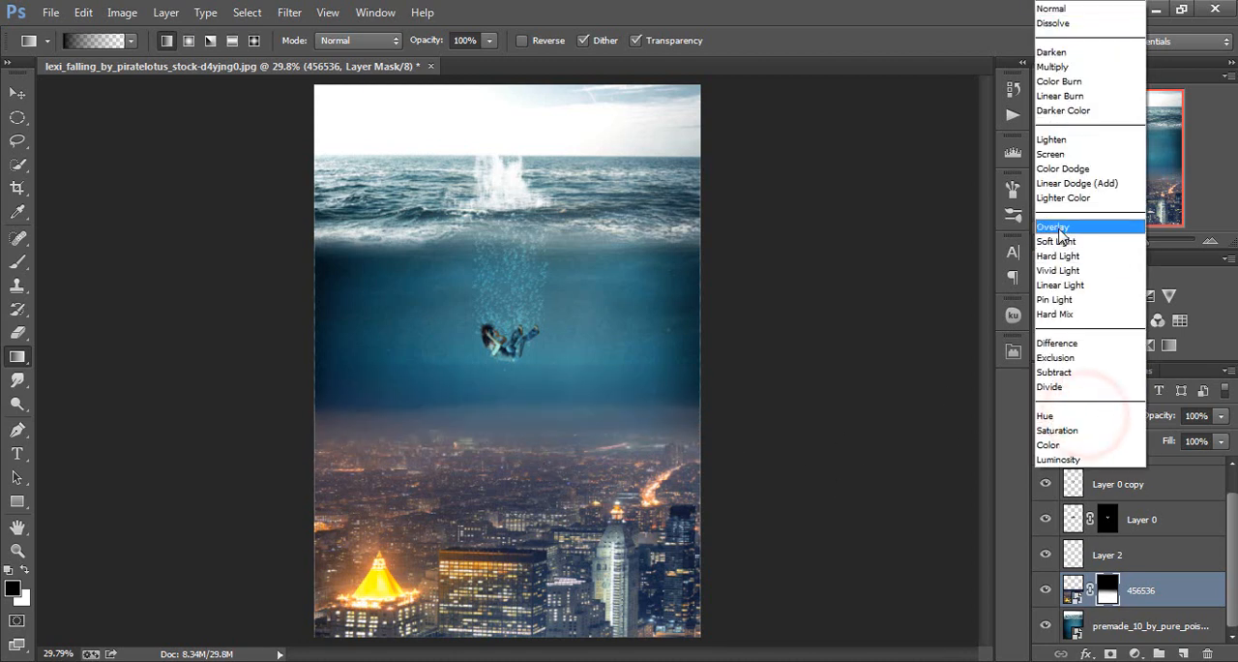
{"action": "left_click", "coordinate": [1059, 231]}
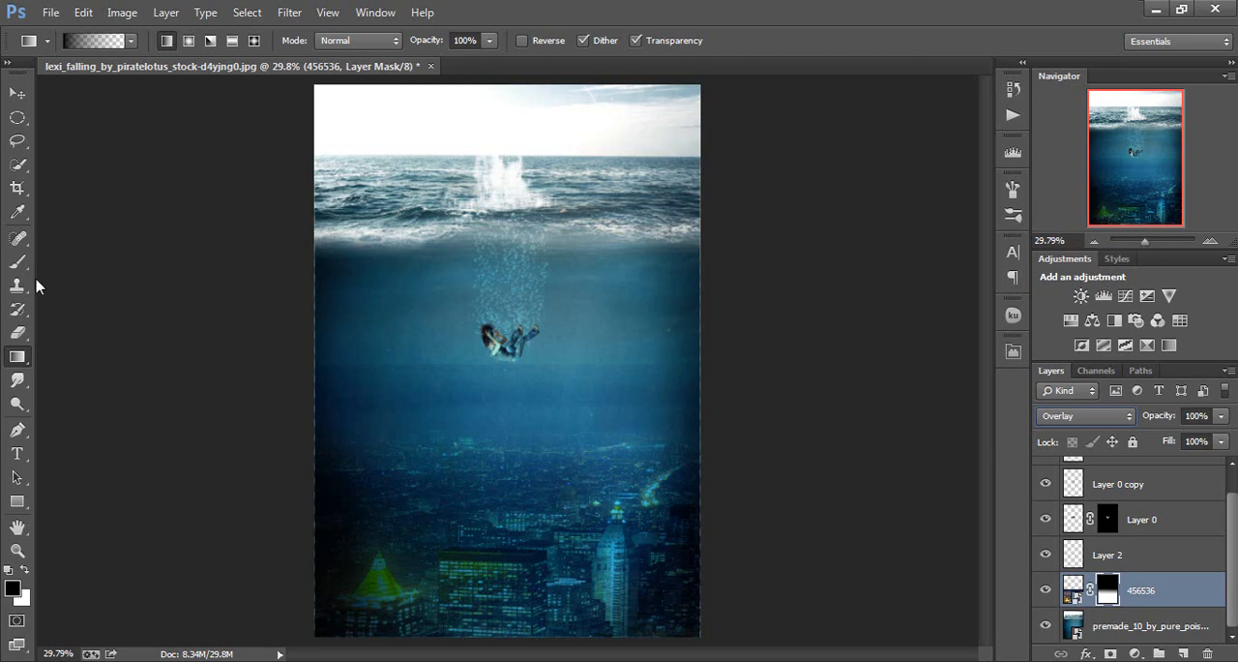
Rasterize the city layer and erase its upper edge on both sides of the woman with a 500 px eraser at 52% opacity
{"action": "left_click", "coordinate": [17, 332]}
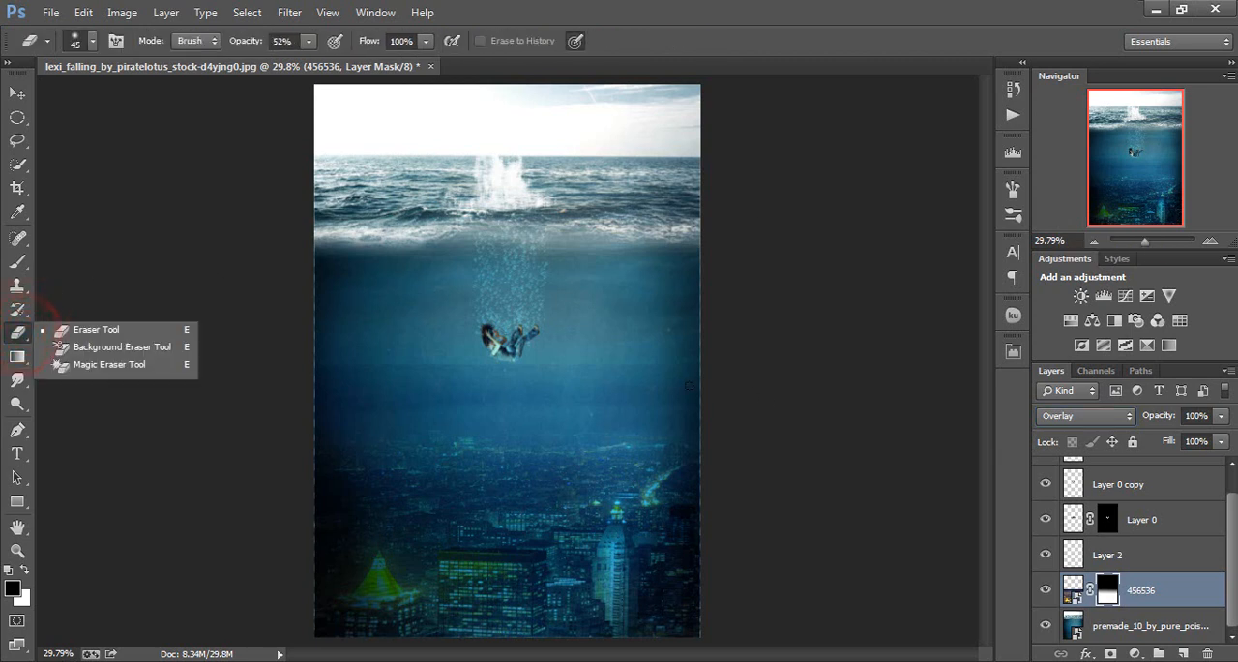
{"action": "left_click", "coordinate": [613, 359]}
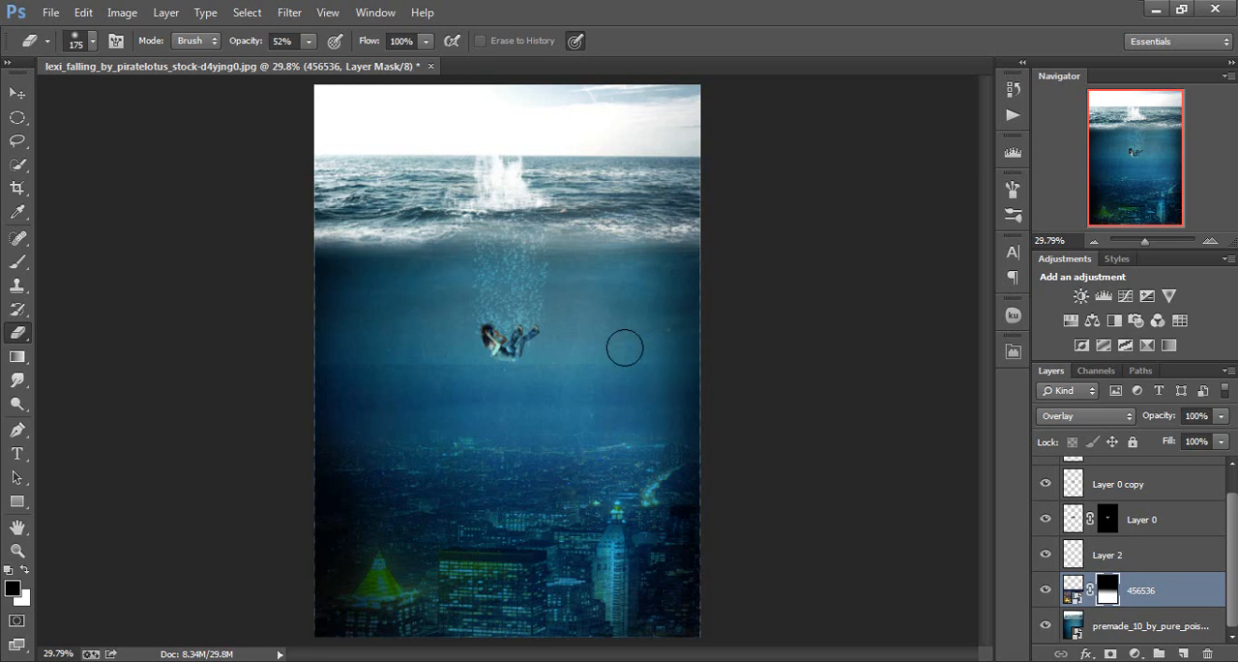
{"action": "mouse_move", "coordinate": [629, 346]}
{"action": "left_mouse_down"}
{"action": "mouse_move", "coordinate": [728, 353]}
{"action": "mouse_move", "coordinate": [675, 343]}
{"action": "mouse_move", "coordinate": [756, 355]}
{"action": "left_mouse_up"}
{"action": "key", "text": "ctrl+z"}
{"action": "left_click", "coordinate": [1073, 588]}
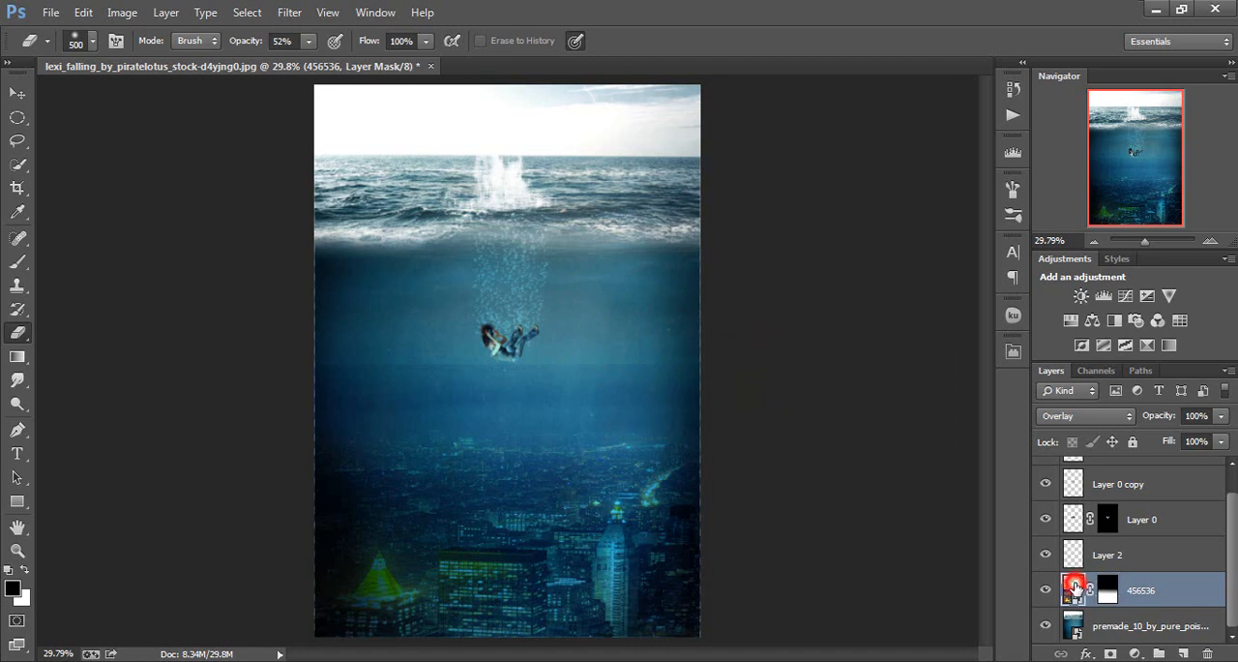
{"action": "left_click", "coordinate": [685, 356]}
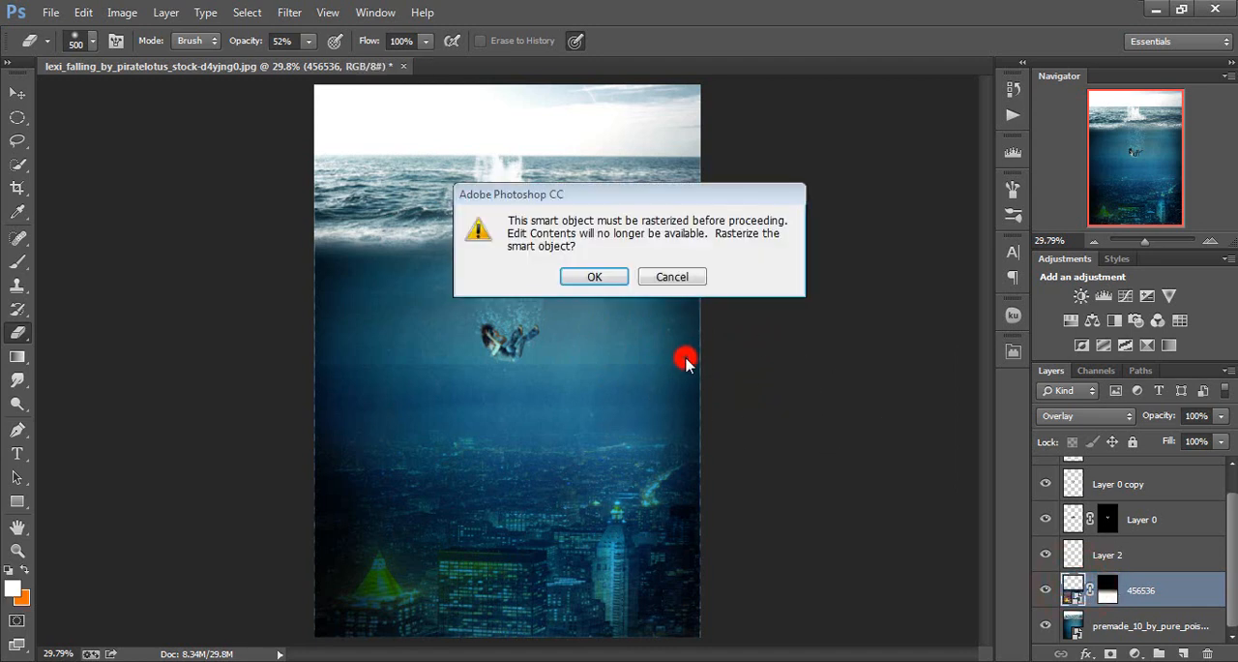
{"action": "left_click", "coordinate": [595, 273]}
{"action": "left_click", "coordinate": [735, 383]}
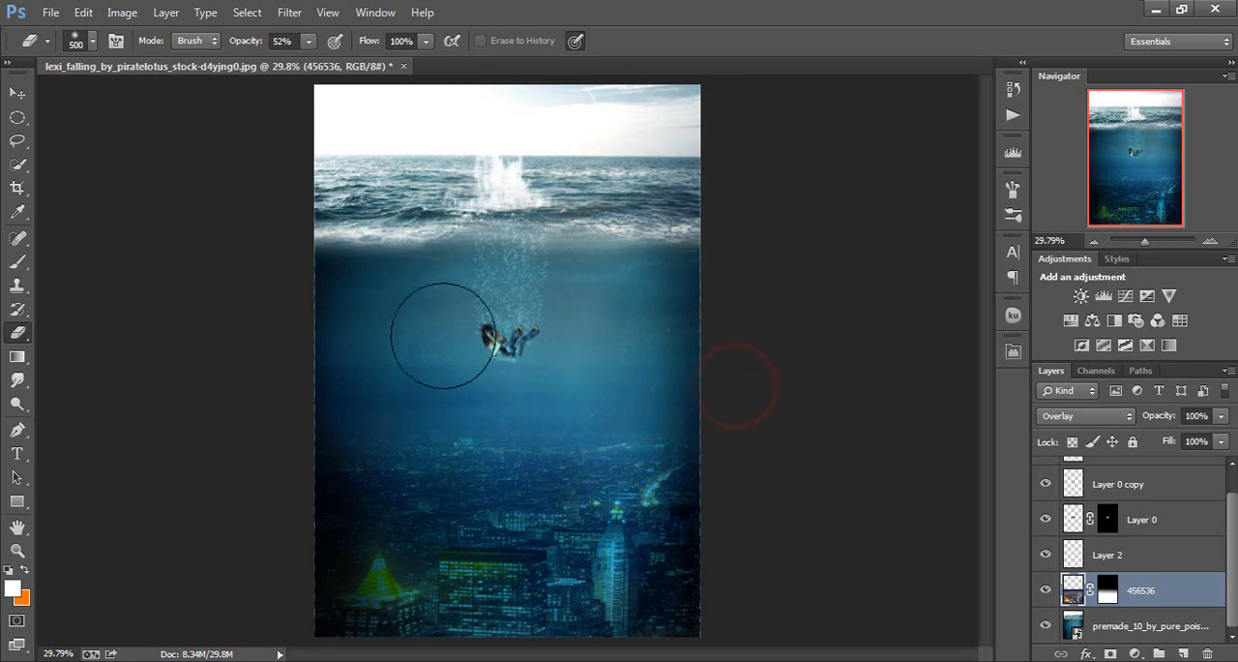
{"action": "left_click", "coordinate": [366, 346]}
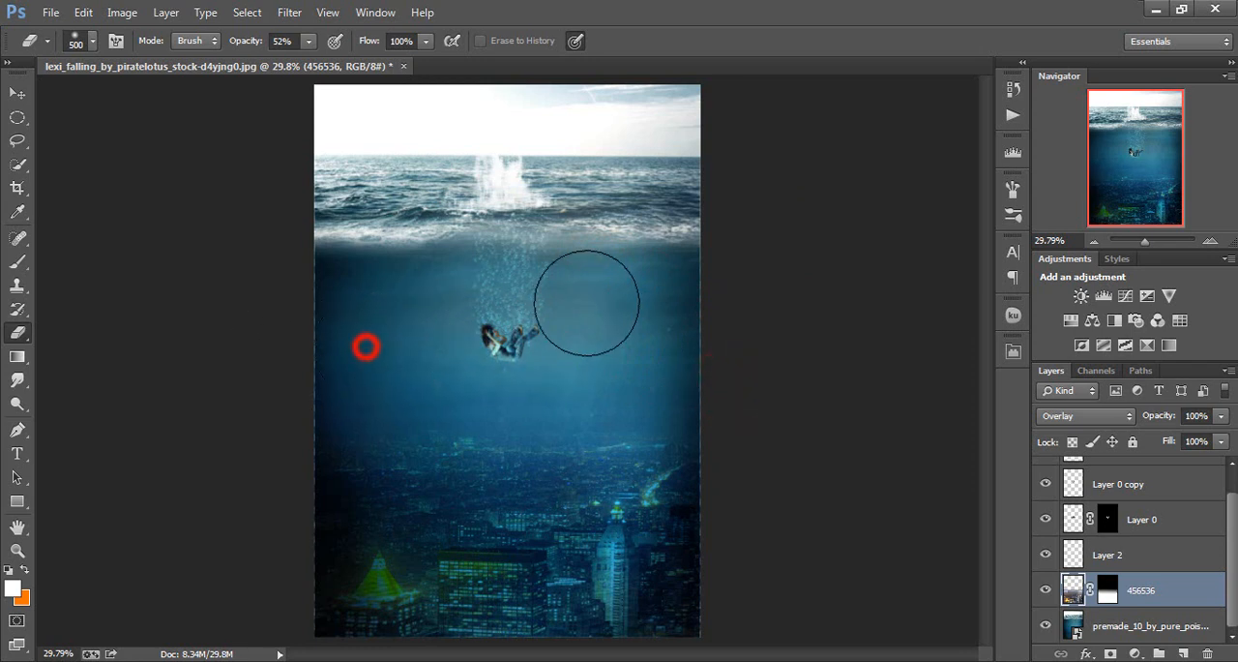
Erase the remaining upper edge of the city layer near the canvas's left side with the eraser at 100% opacity
{"action": "left_click_drag", "start_coordinate": [239, 41], "coordinate": [776, 64]}
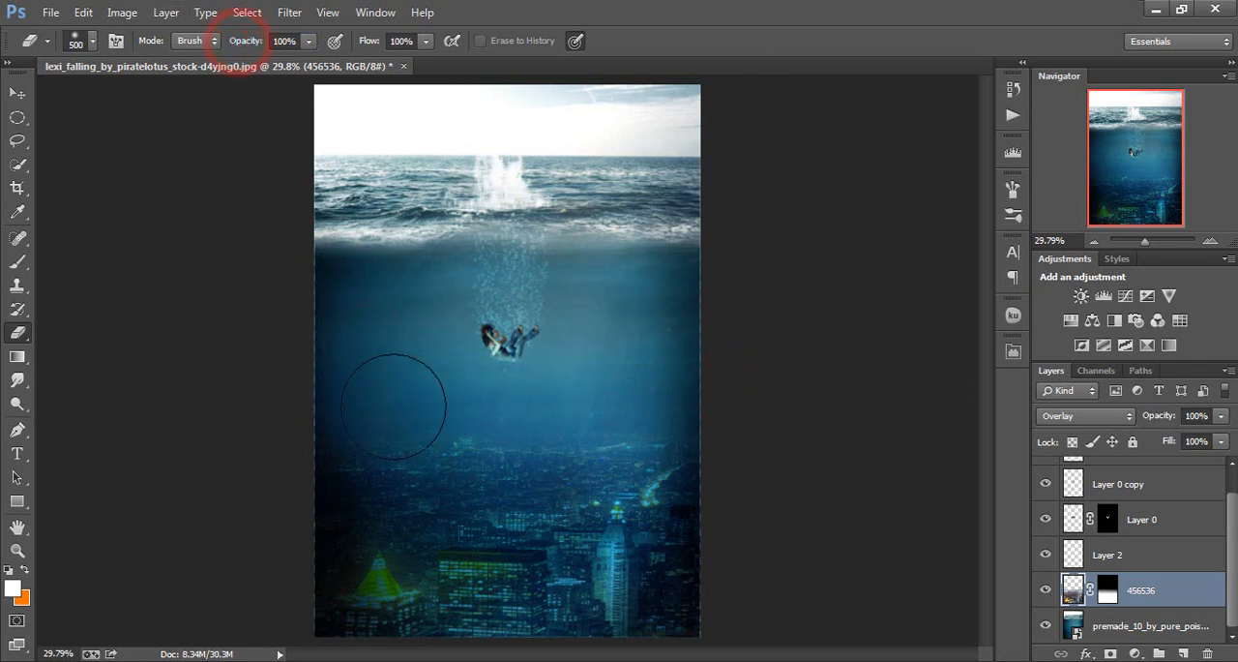
{"action": "mouse_move", "coordinate": [299, 355]}
{"action": "left_mouse_down"}
{"action": "mouse_move", "coordinate": [792, 339]}
{"action": "mouse_move", "coordinate": [294, 302]}
{"action": "left_mouse_up"}
{"action": "left_click_drag", "start_coordinate": [296, 297], "coordinate": [953, 224]}
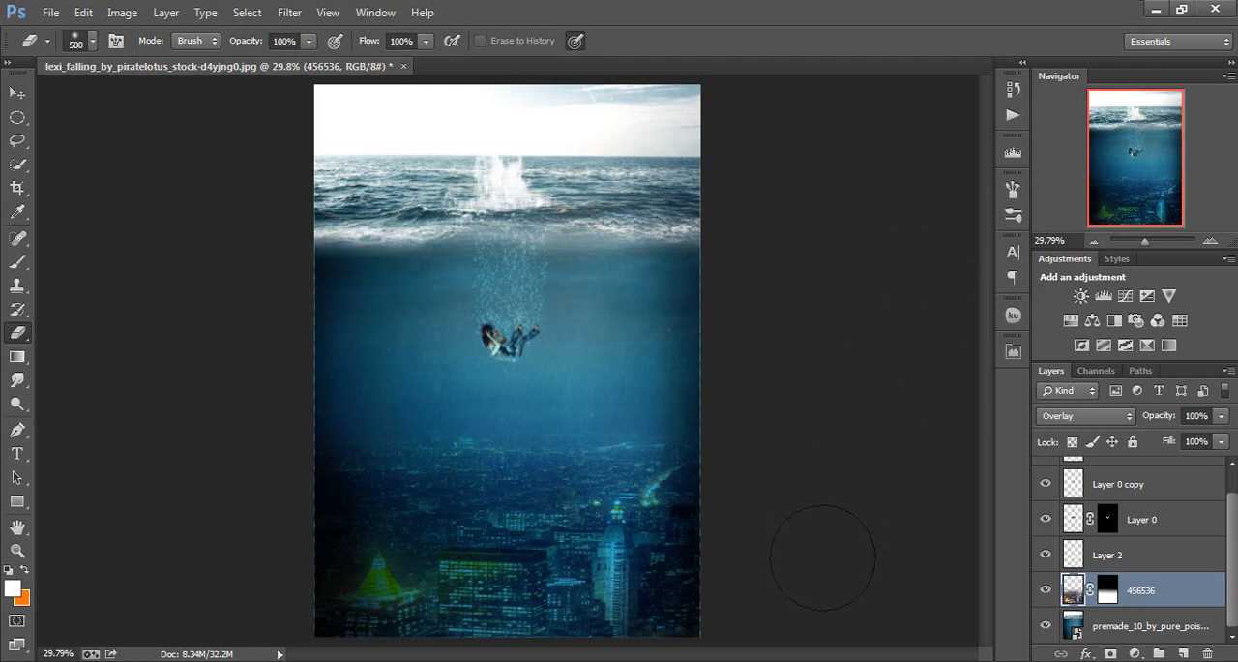
Place the shine-2889298_1920 image above Layer 1 and stretch it to about 223% width and 360% height, covering the underwater area
{"action": "scroll", "coordinate": [1105, 580], "scroll_direction": "up", "scroll_amount": 1}
{"action": "left_click", "coordinate": [1136, 484]}
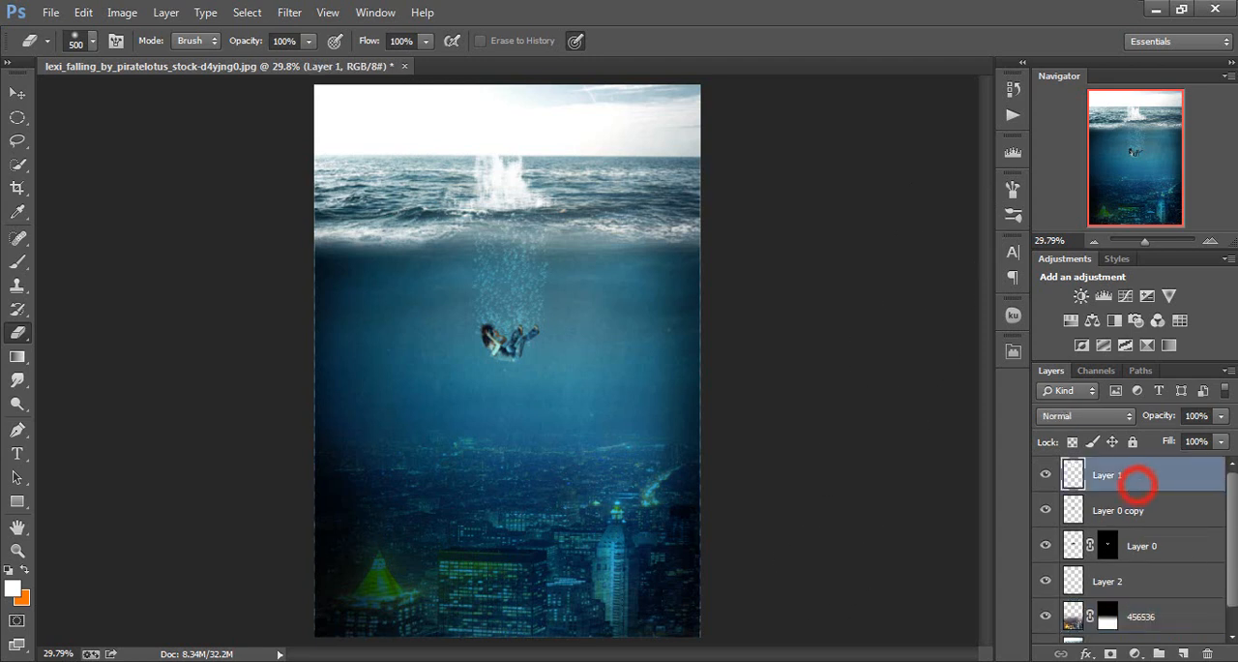
{"action": "left_click", "coordinate": [644, 661]}
{"action": "left_click_drag", "start_coordinate": [639, 527], "coordinate": [539, 431]}
{"action": "left_click_drag", "start_coordinate": [539, 371], "coordinate": [700, 286]}
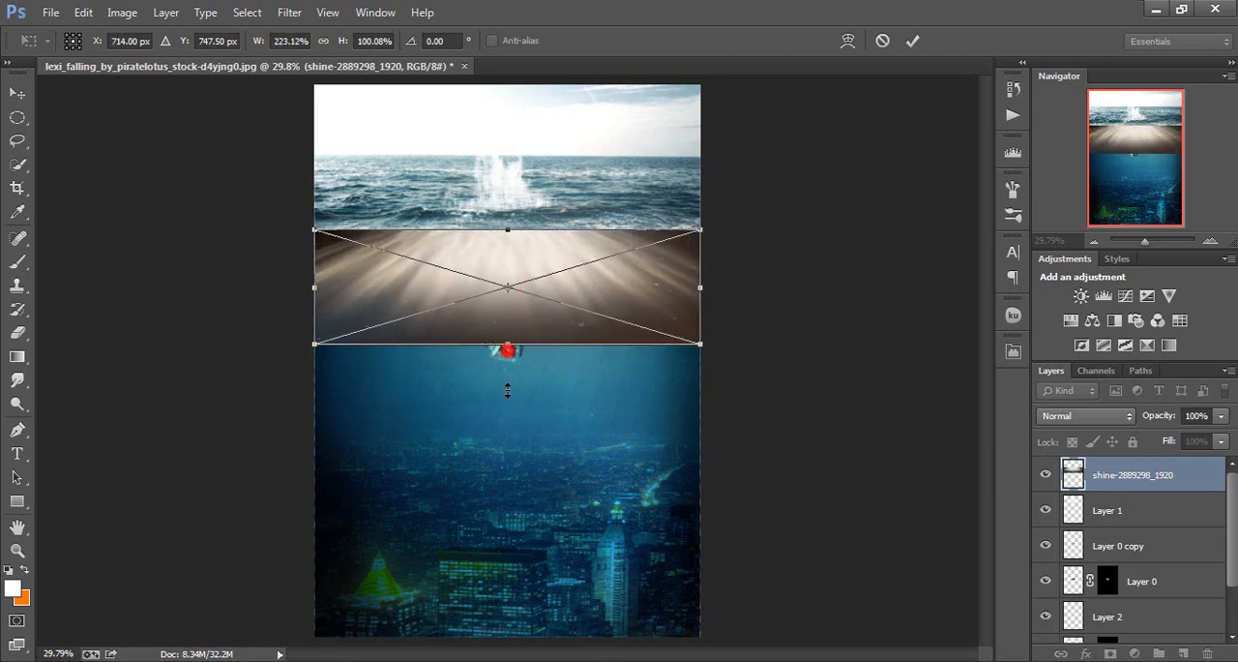
{"action": "left_click_drag", "start_coordinate": [507, 390], "coordinate": [523, 650]}
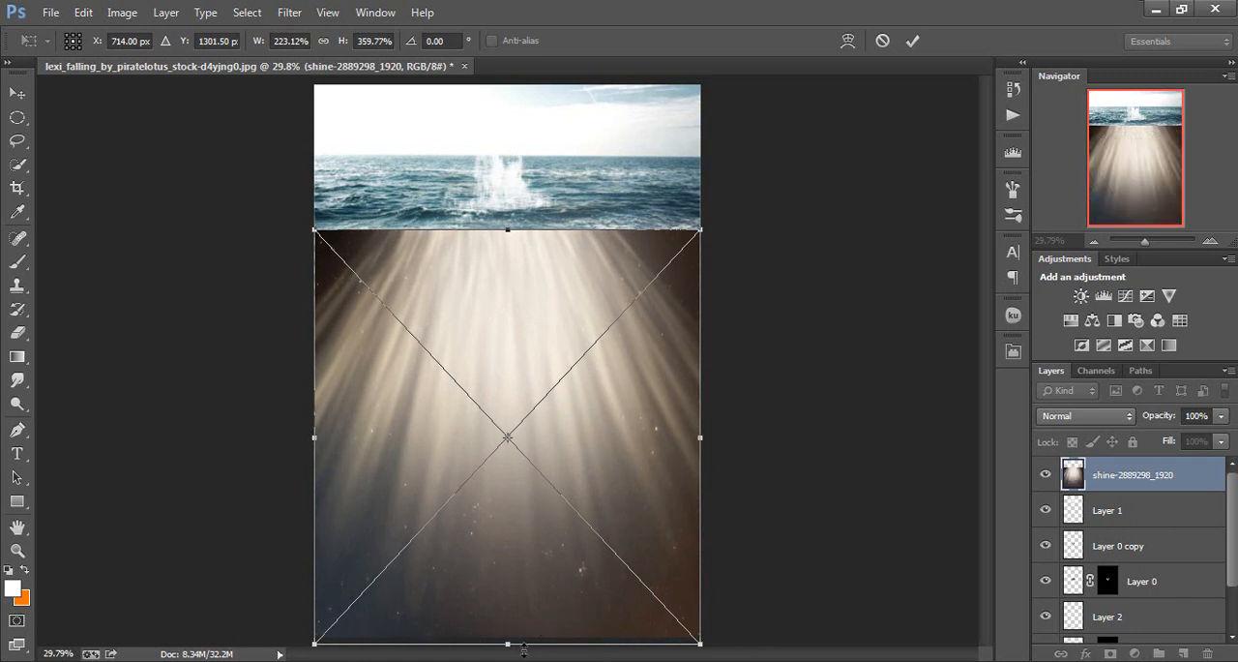
{"action": "key", "text": "e"}
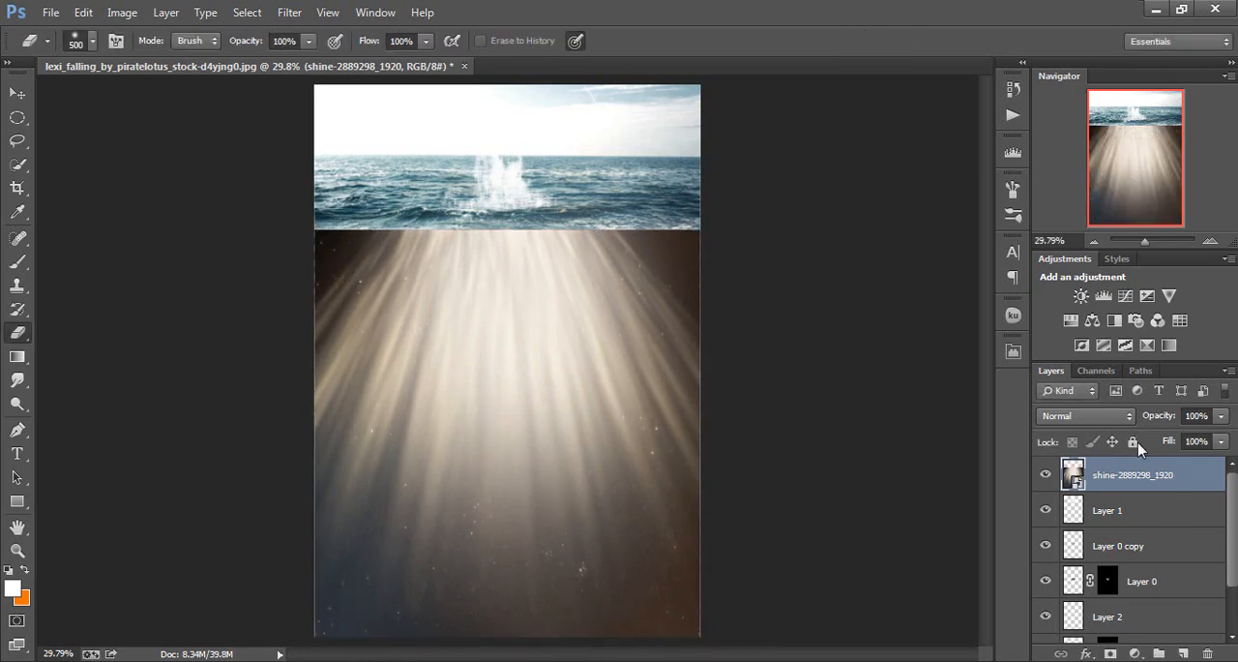
Set the light-ray layer's blend mode to Screen and its opacity to 21%
{"action": "left_click", "coordinate": [1120, 416]}
{"action": "left_click", "coordinate": [1064, 157]}
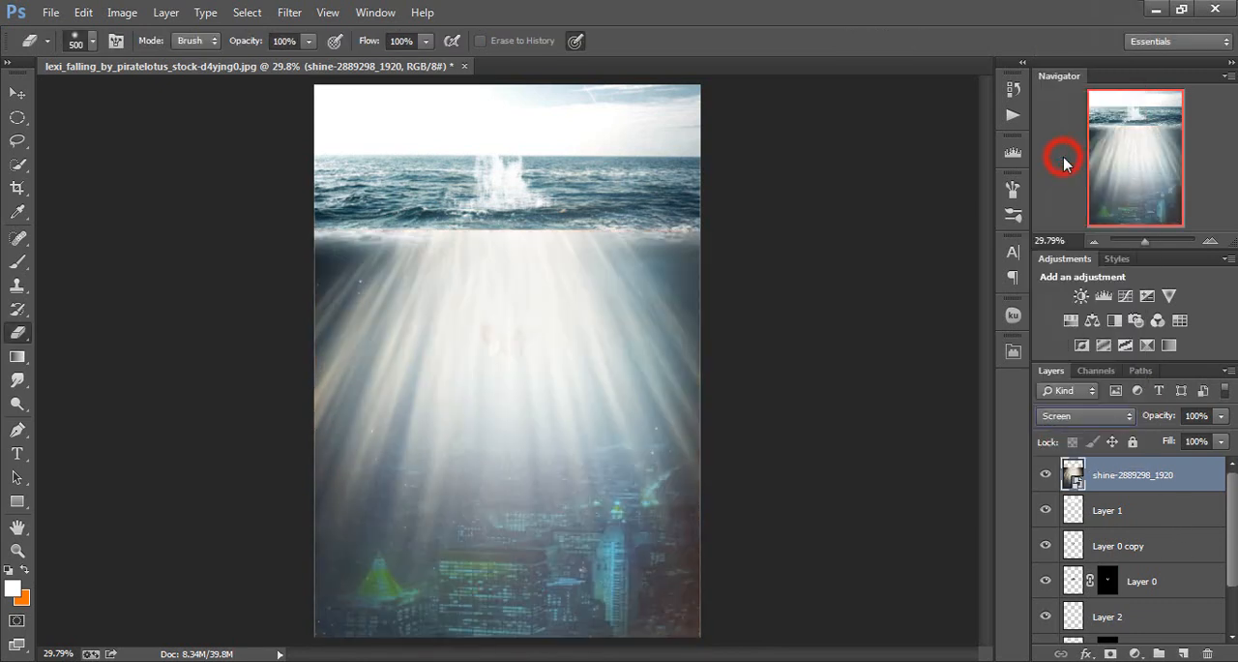
{"action": "mouse_move", "coordinate": [1170, 420]}
{"action": "left_mouse_down"}
{"action": "mouse_move", "coordinate": [1126, 425]}
{"action": "mouse_move", "coordinate": [1167, 422]}
{"action": "left_mouse_up"}
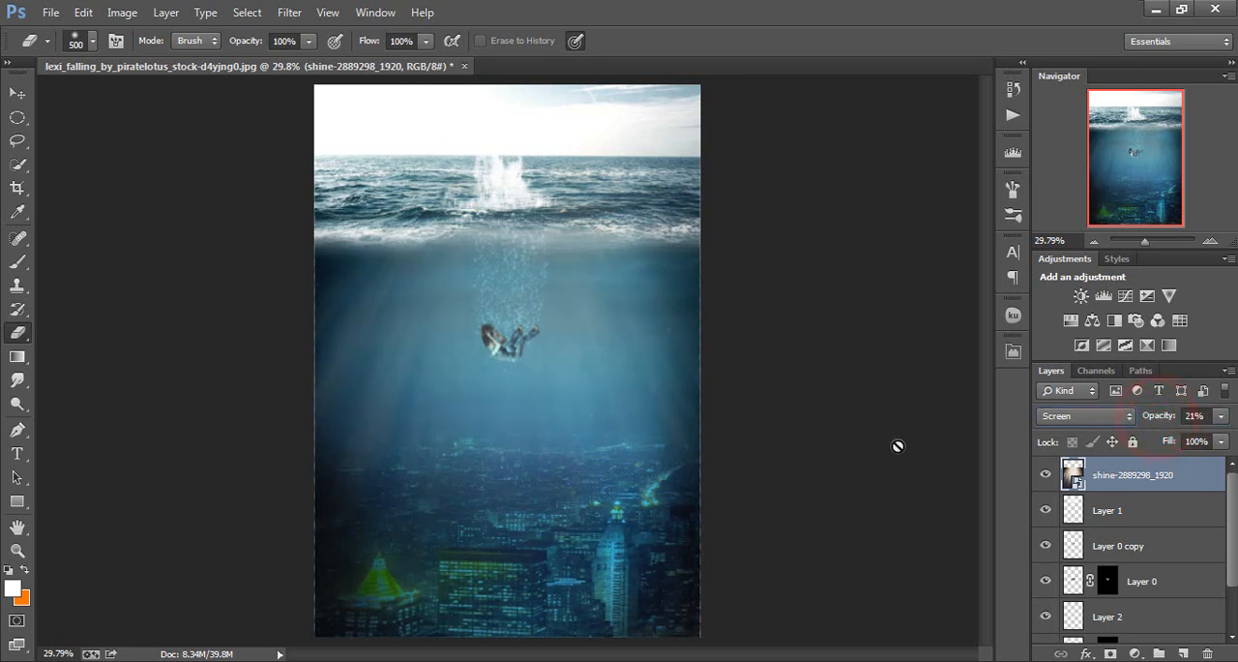
Duplicate the shine-2889298_1920 layer and move the copy directly above the city layer 456536
{"action": "key", "text": "ctrl+j"}
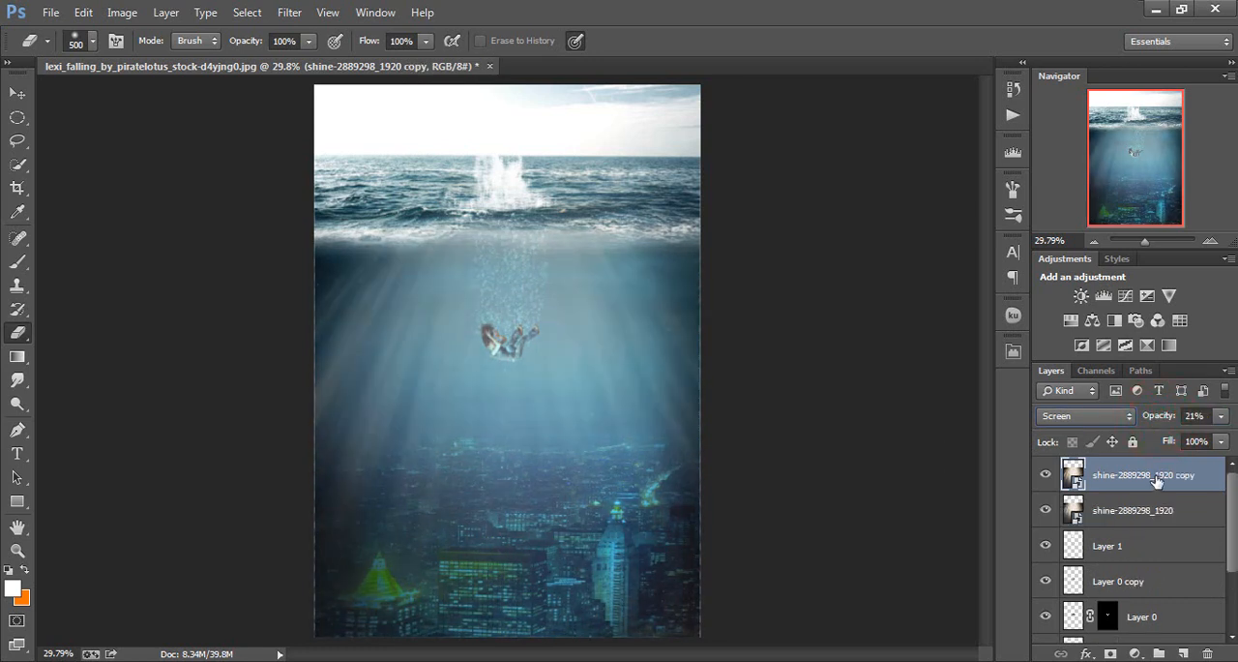
{"action": "scroll", "coordinate": [1161, 481], "scroll_direction": "down", "scroll_amount": 2}
{"action": "left_click_drag", "start_coordinate": [1168, 480], "coordinate": [1187, 588]}
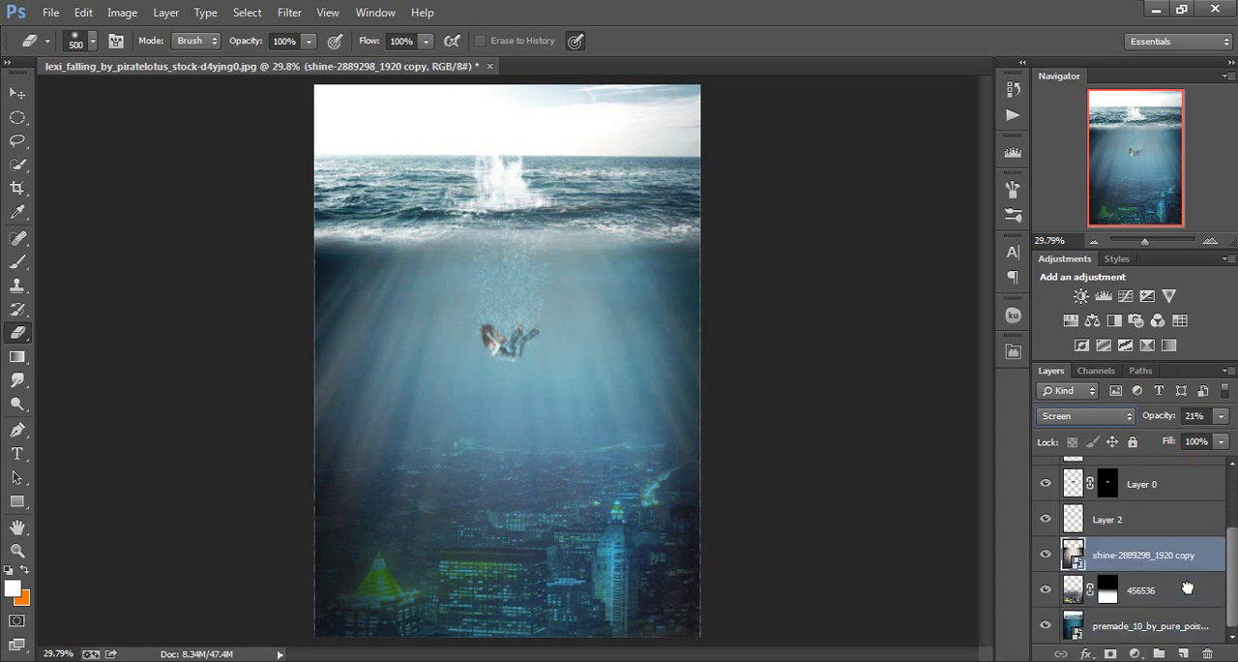
Set the duplicated light-ray layer's blend mode to Overlay and its opacity to 20%
{"action": "left_click", "coordinate": [1106, 416]}
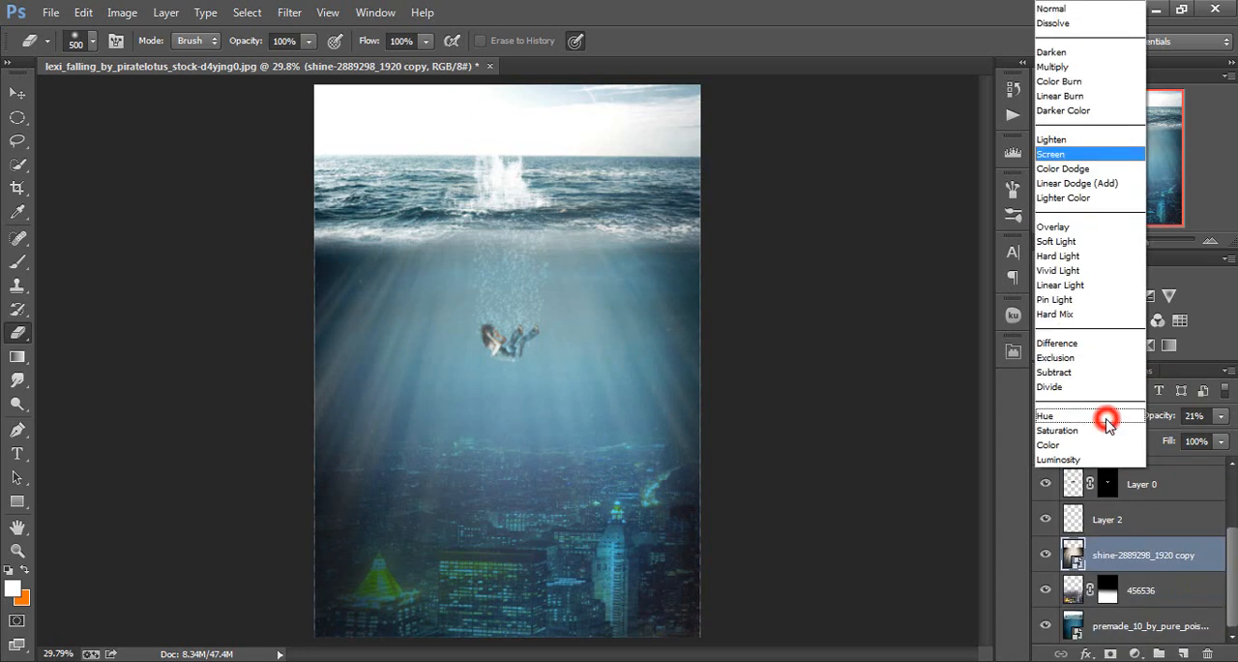
{"action": "left_click", "coordinate": [1071, 232]}
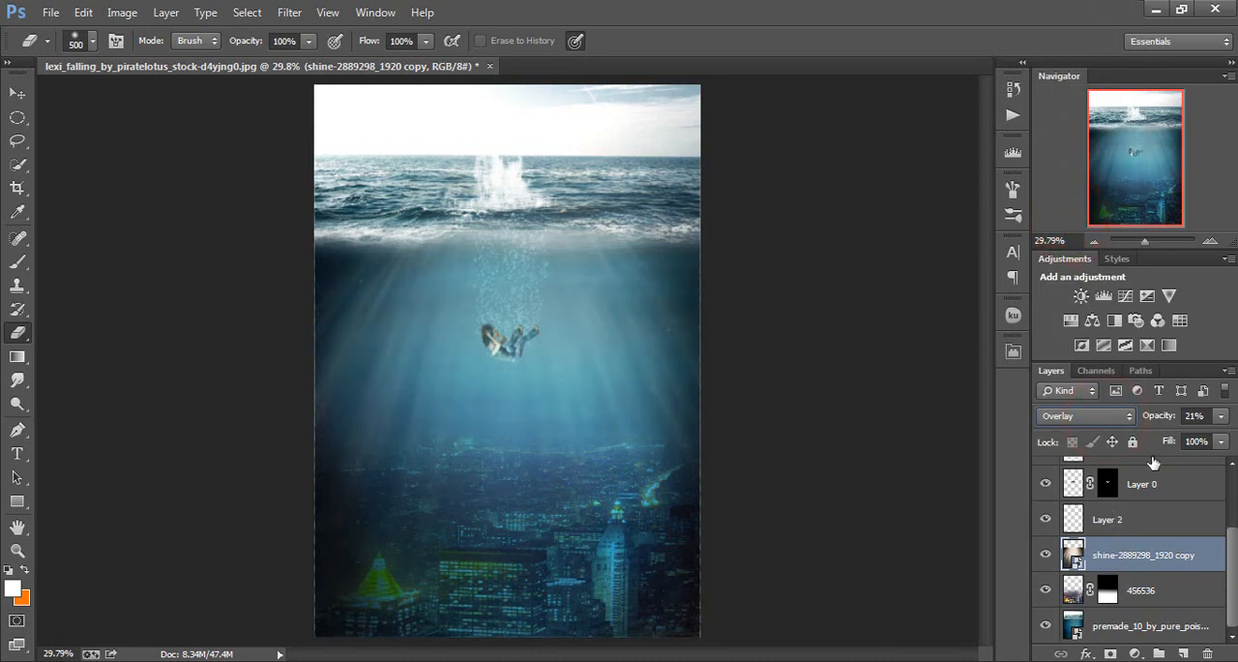
{"action": "left_click_drag", "start_coordinate": [1156, 416], "coordinate": [1234, 425]}
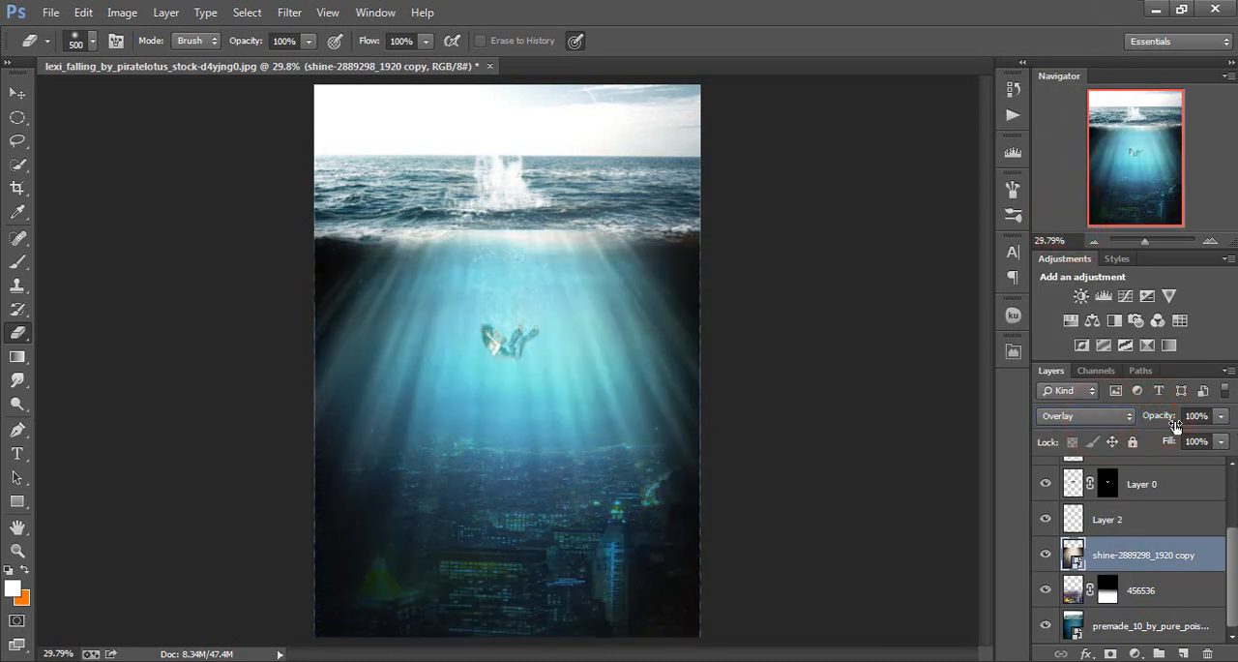
{"action": "mouse_move", "coordinate": [1169, 415]}
{"action": "left_mouse_down"}
{"action": "mouse_move", "coordinate": [1137, 418]}
{"action": "mouse_move", "coordinate": [1164, 417]}
{"action": "left_mouse_up"}
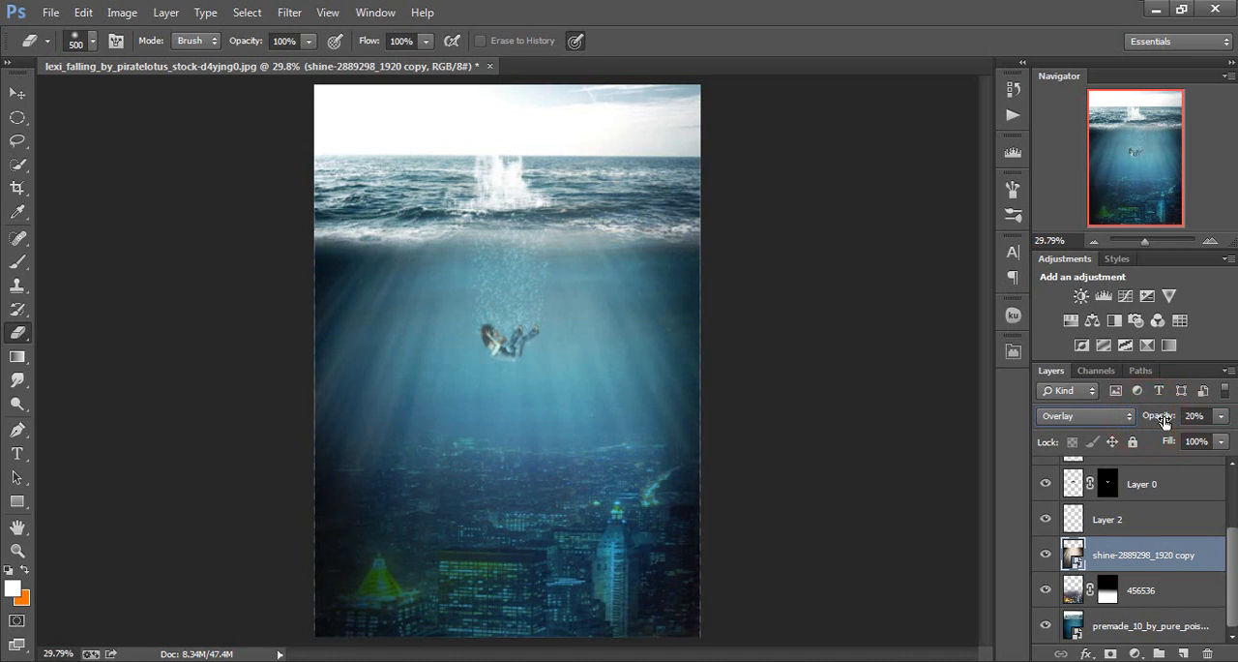
Add a Brightness/Contrast adjustment layer above the shine-2889298_1920 layer with brightness -34 and contrast 40
{"action": "scroll", "coordinate": [1161, 479], "scroll_direction": "up", "scroll_amount": 3}
{"action": "left_click", "coordinate": [1156, 486]}
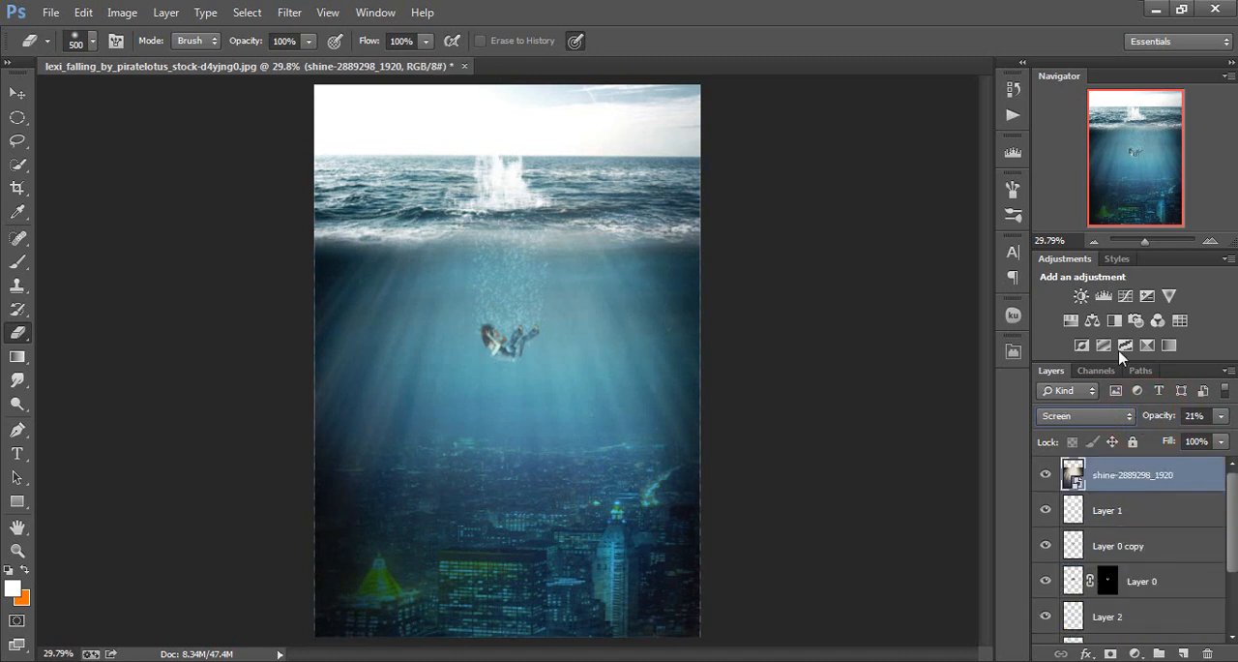
{"action": "left_click", "coordinate": [1080, 296]}
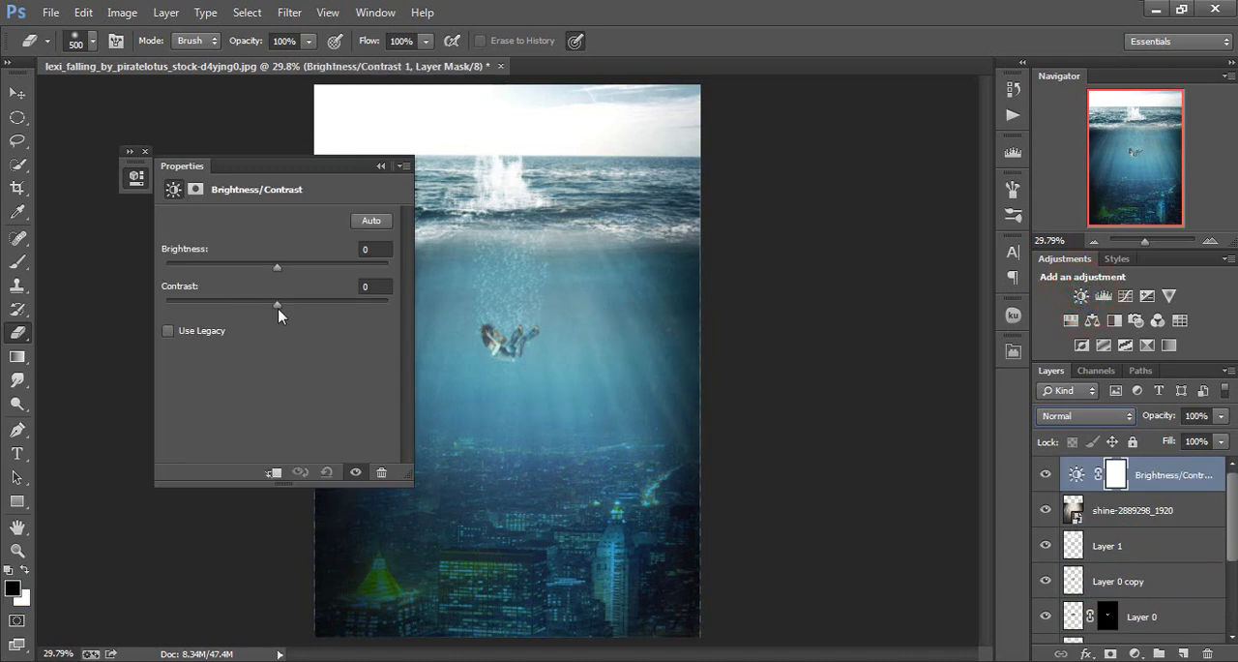
{"action": "left_click_drag", "start_coordinate": [276, 305], "coordinate": [317, 308]}
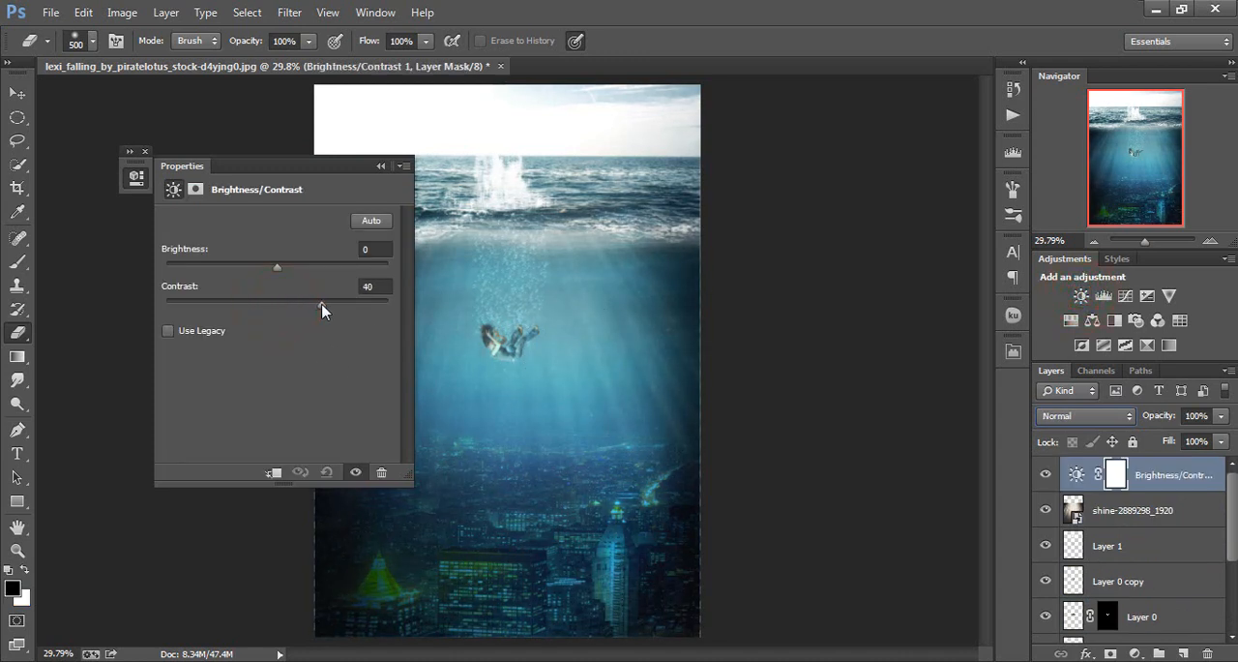
{"action": "left_click_drag", "start_coordinate": [276, 273], "coordinate": [252, 274]}
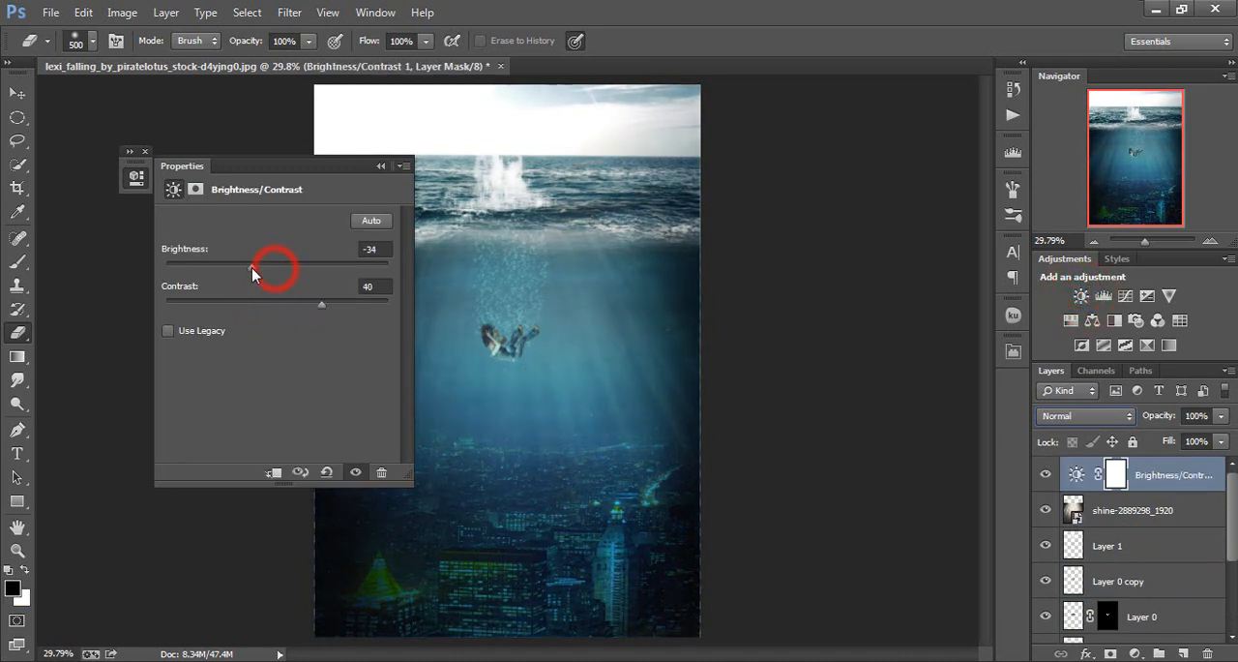
{"action": "left_click", "coordinate": [380, 170]}
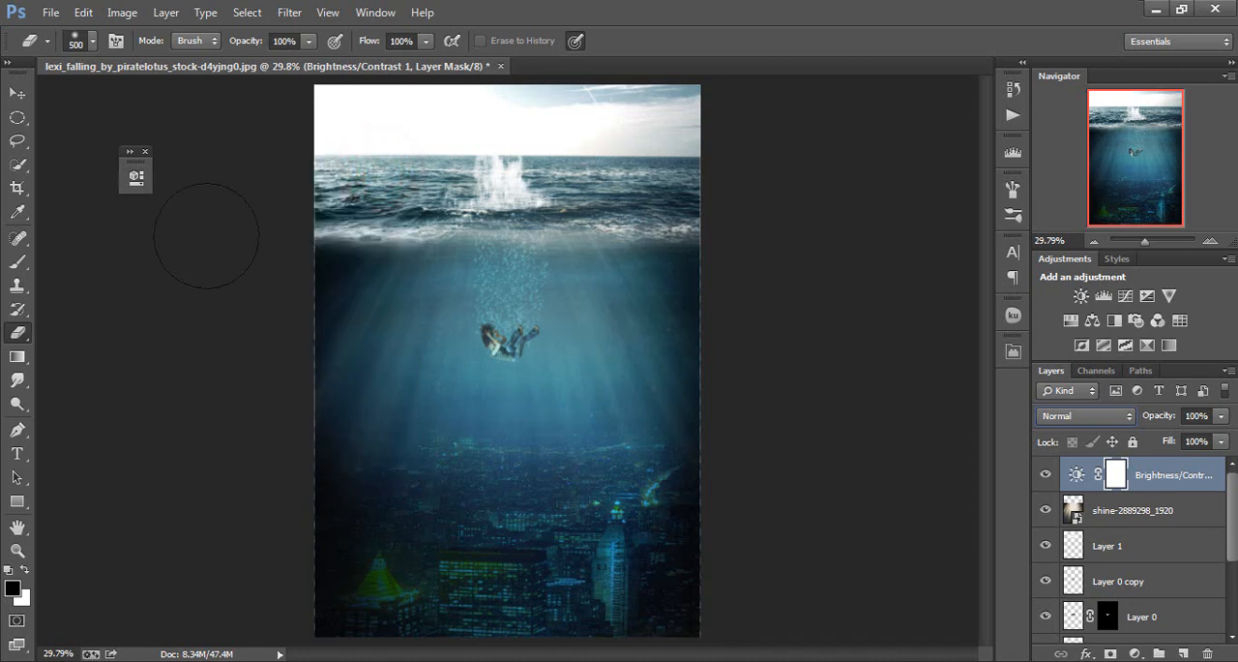
Set the contrast of the Brightness/Contrast adjustment layer to 66
{"action": "left_click", "coordinate": [129, 151]}
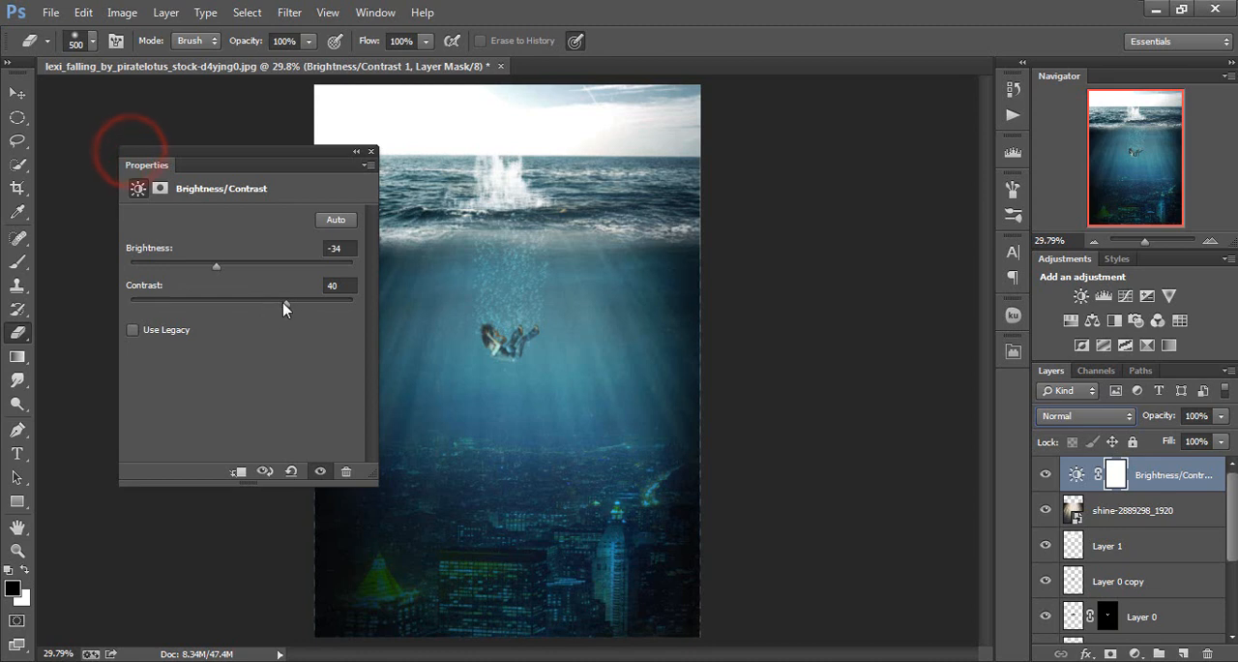
{"action": "left_click", "coordinate": [283, 303]}
{"action": "left_click_drag", "start_coordinate": [303, 307], "coordinate": [315, 308]}
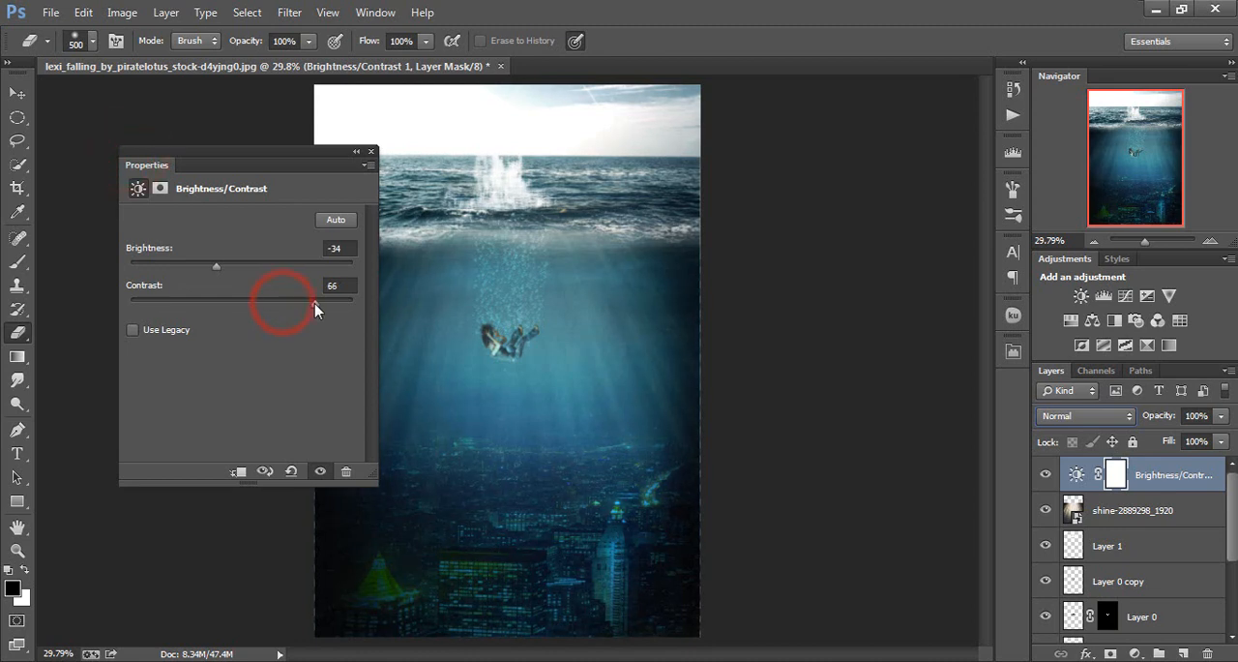
{"action": "left_click", "coordinate": [357, 152]}
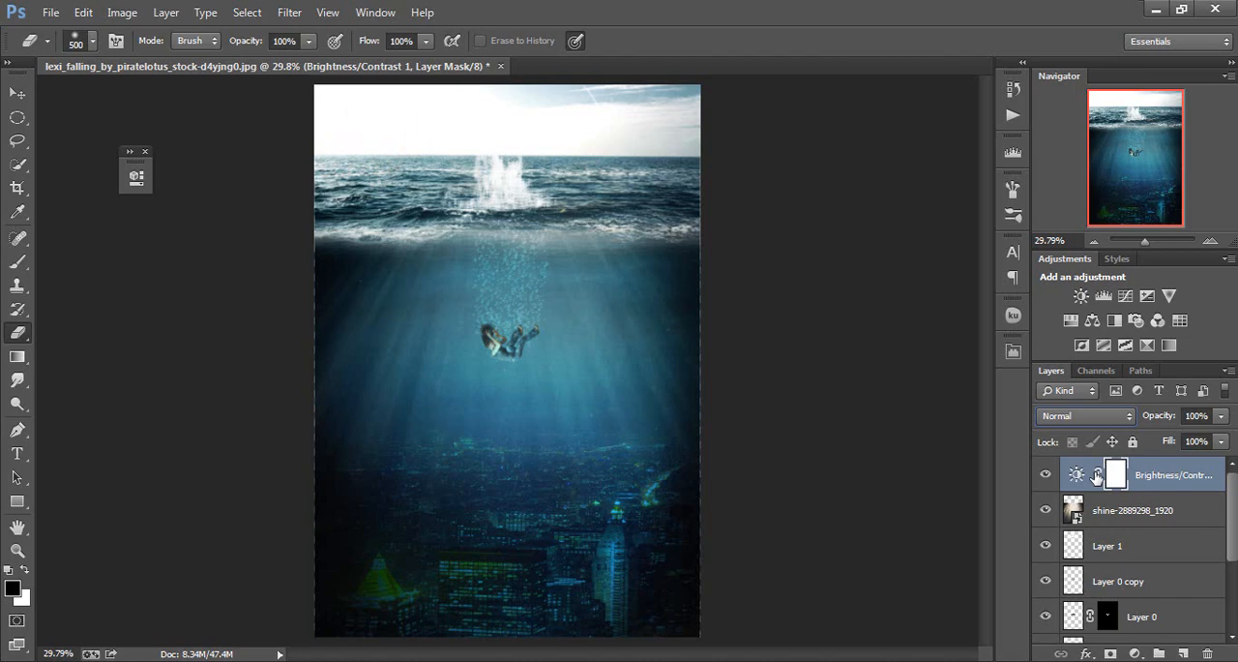
Stamp all visible layers into a new layer on top and open the Camera Raw filter for it
{"action": "key", "text": "ctrl+shift+alt+e"}
{"action": "left_click", "coordinate": [290, 13]}
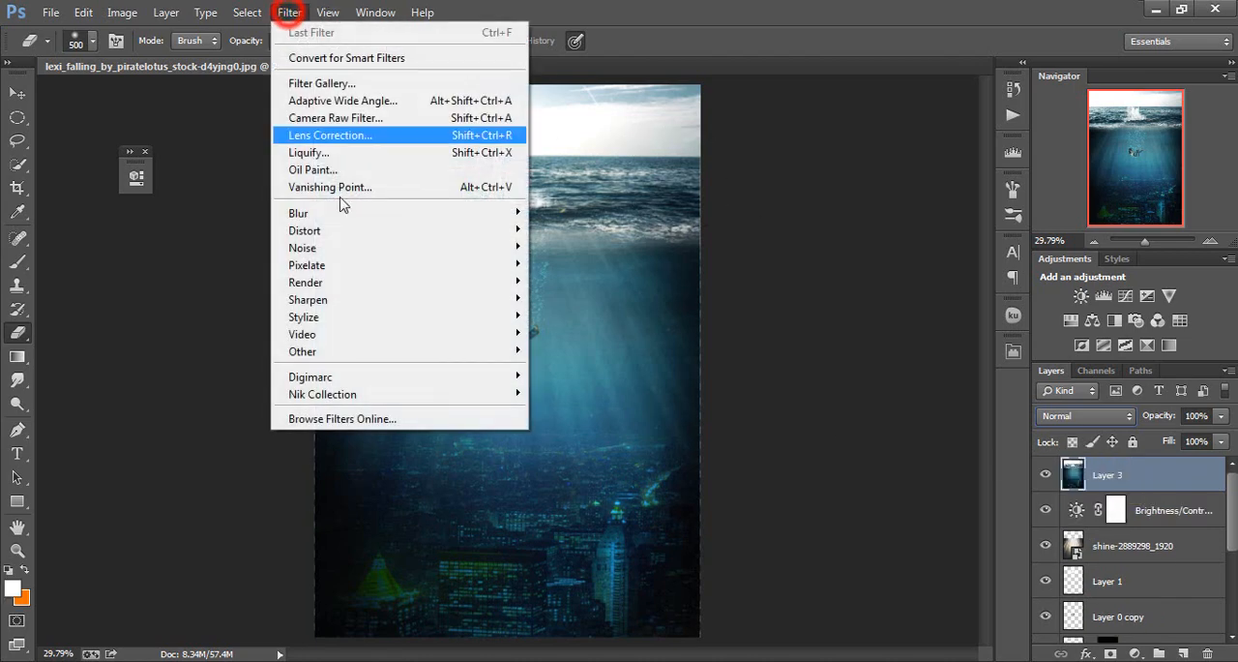
{"action": "mouse_move", "coordinate": [383, 394]}
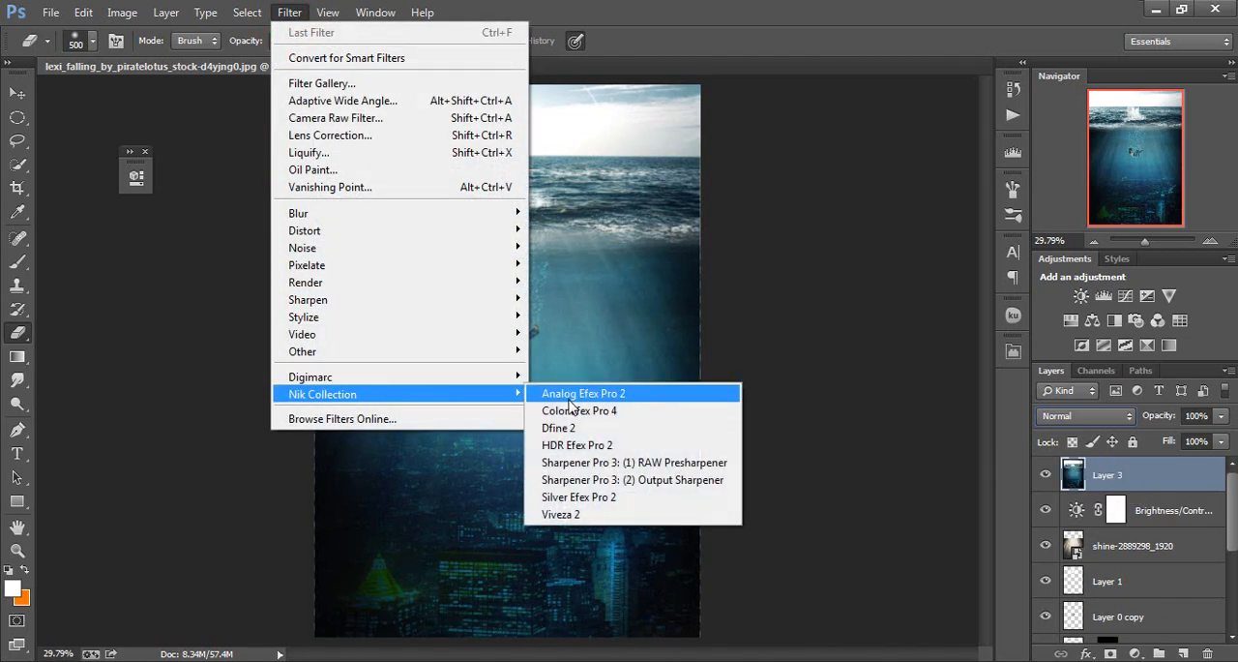
{"action": "left_click", "coordinate": [393, 122]}
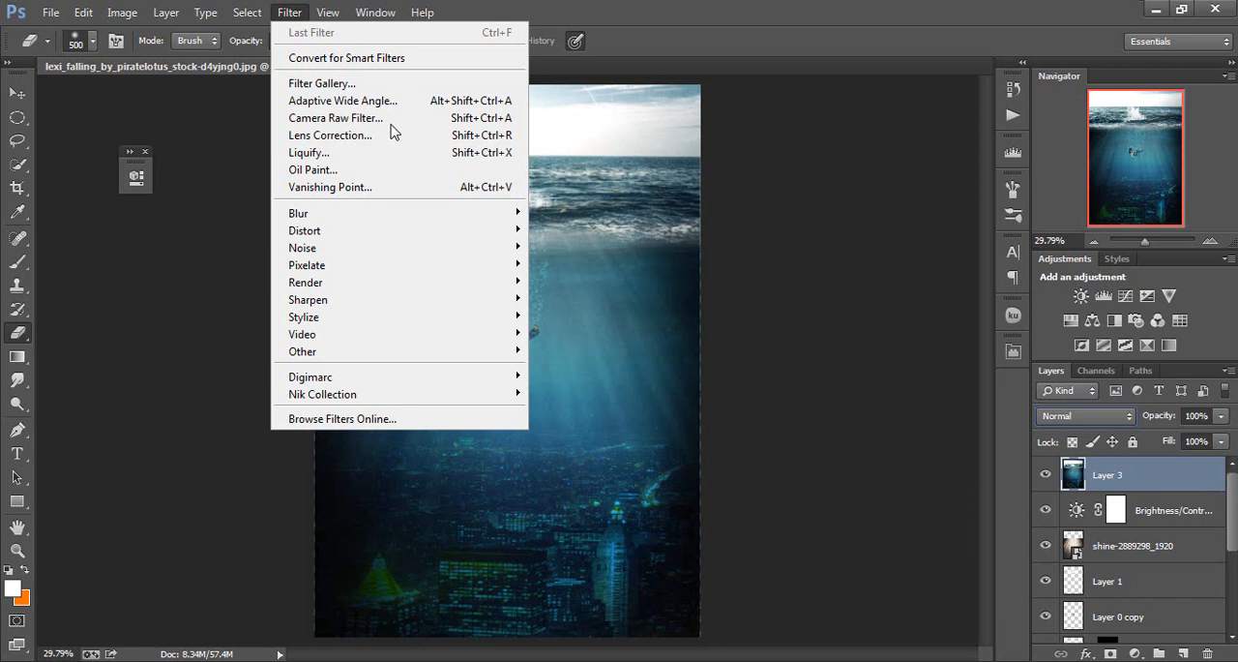
{"action": "left_click", "coordinate": [391, 122]}
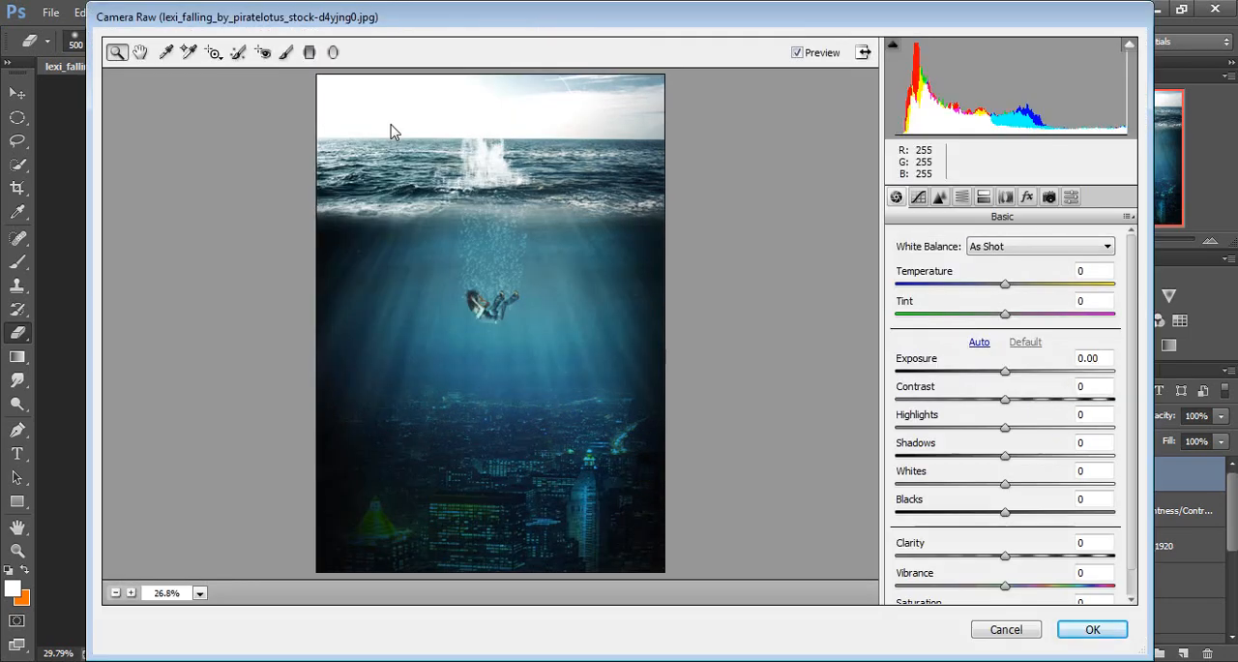
Set the Camera Raw exposure to +0.10 and contrast to +11
{"action": "left_click", "coordinate": [1012, 372]}
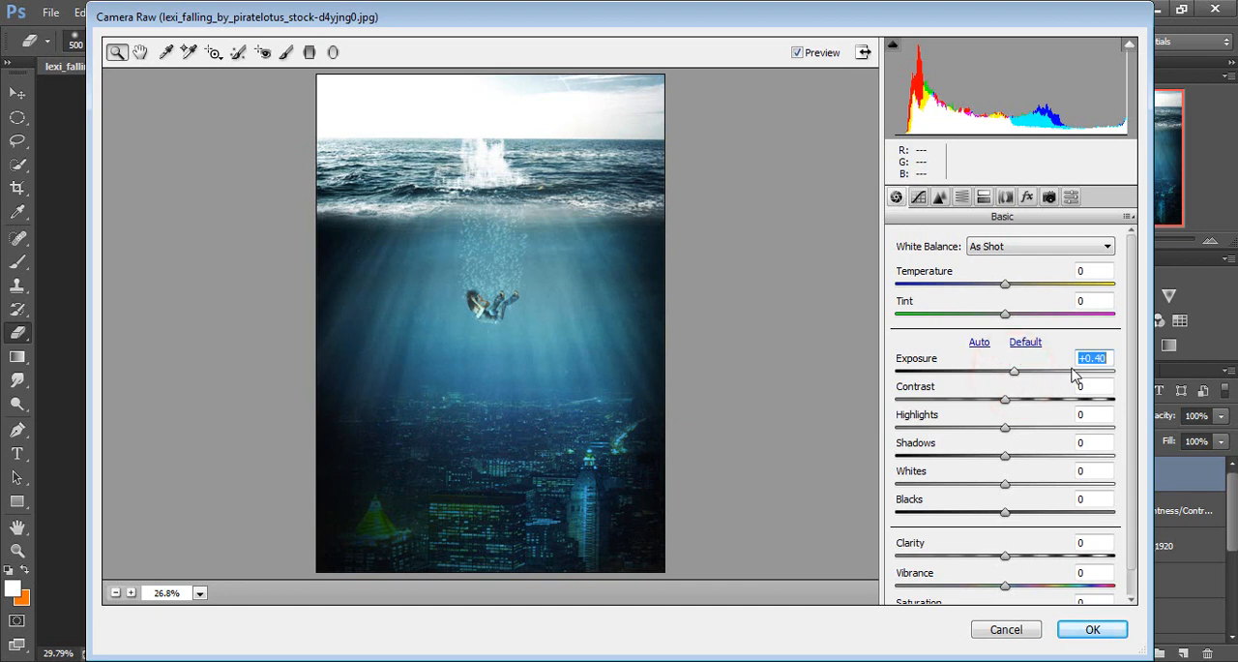
{"action": "key", "text": "Down"}
{"action": "key", "text": "Down"}
{"action": "key", "text": "Down"}
{"action": "key", "text": "Down"}
{"action": "key", "text": "Down"}
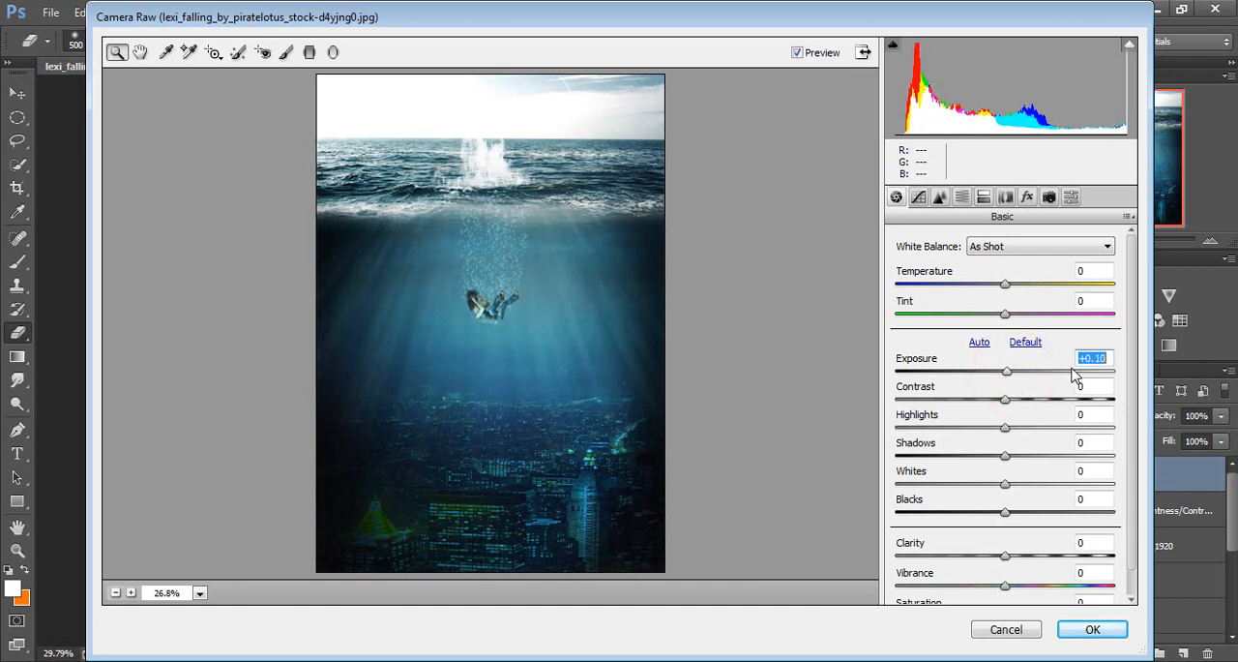
{"action": "left_click", "coordinate": [1014, 399]}
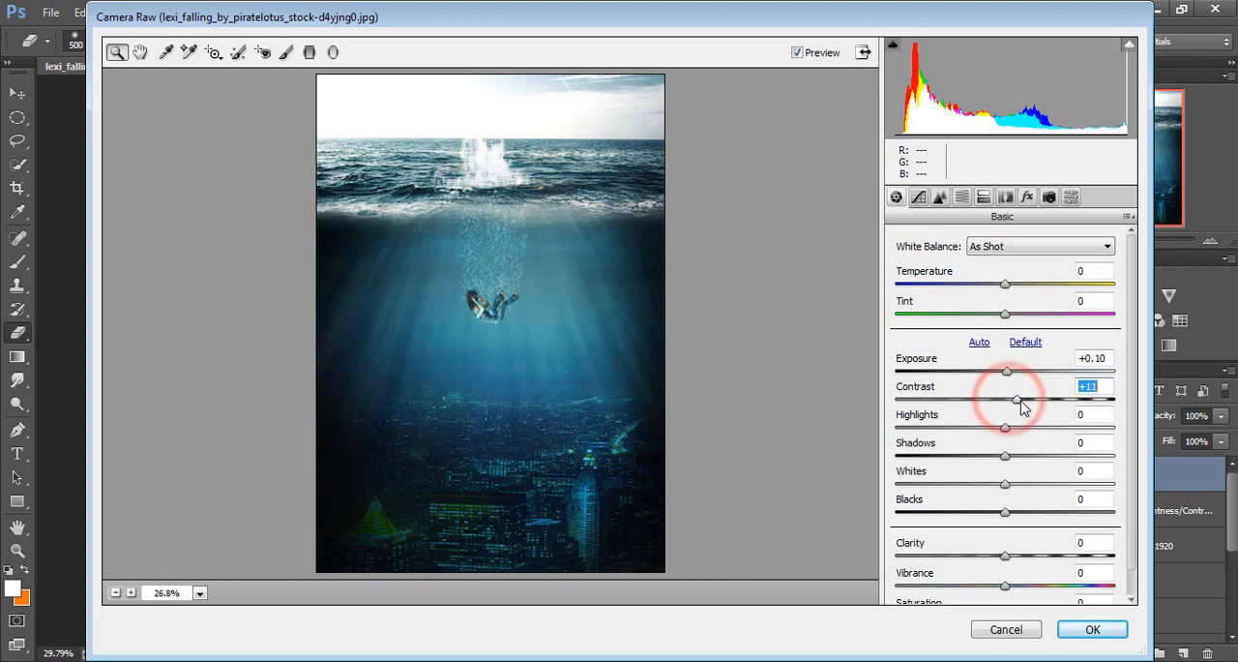
Set highlights to +18, shadows to +9, blacks to +13 and clarity to +2, apply the filter and compare Layer 3 before and after
{"action": "left_click_drag", "start_coordinate": [1004, 426], "coordinate": [1017, 462]}
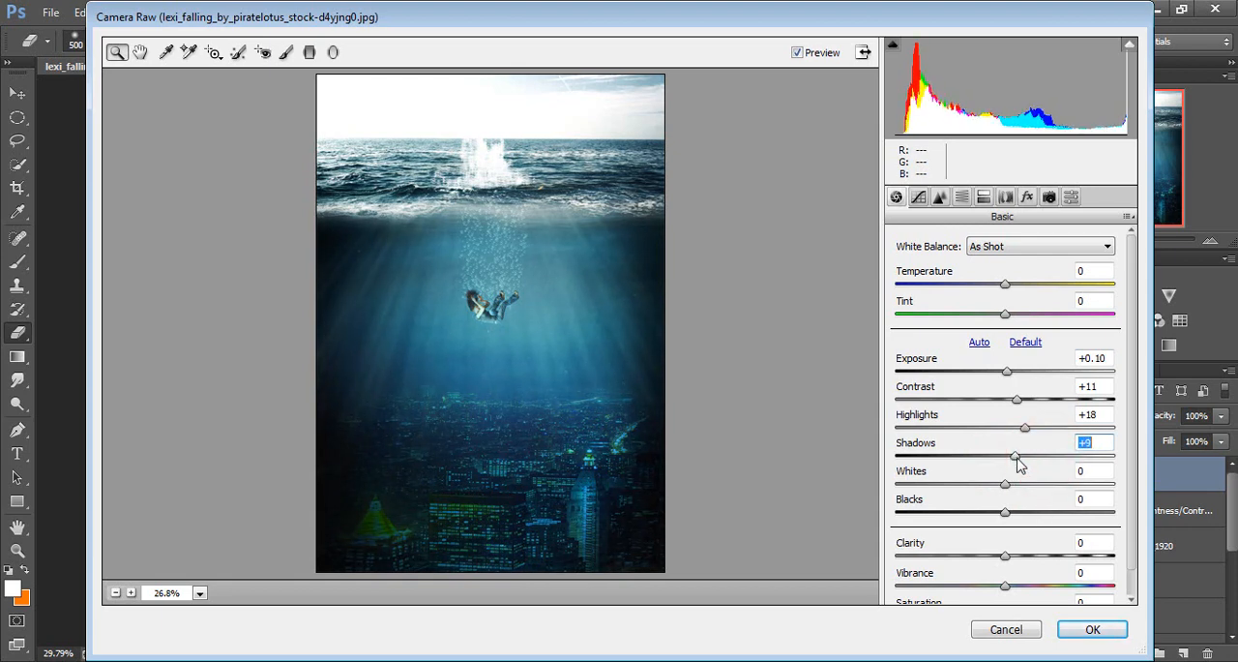
{"action": "left_click_drag", "start_coordinate": [1004, 511], "coordinate": [1011, 564]}
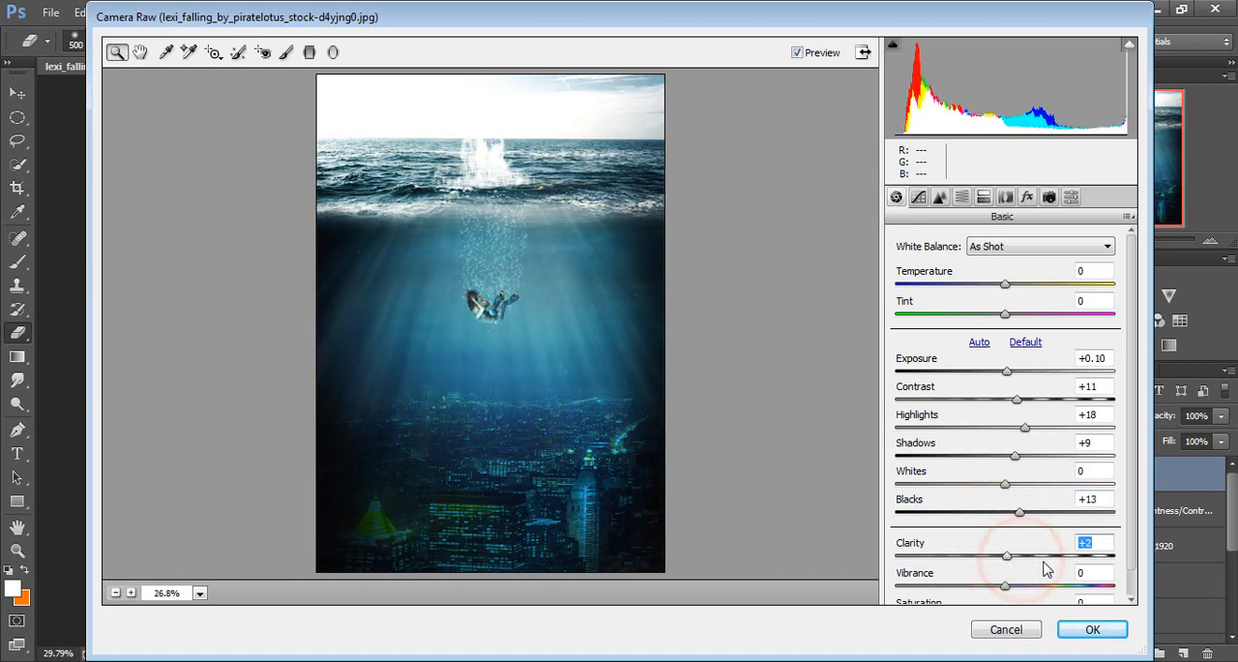
{"action": "left_click", "coordinate": [1081, 628]}
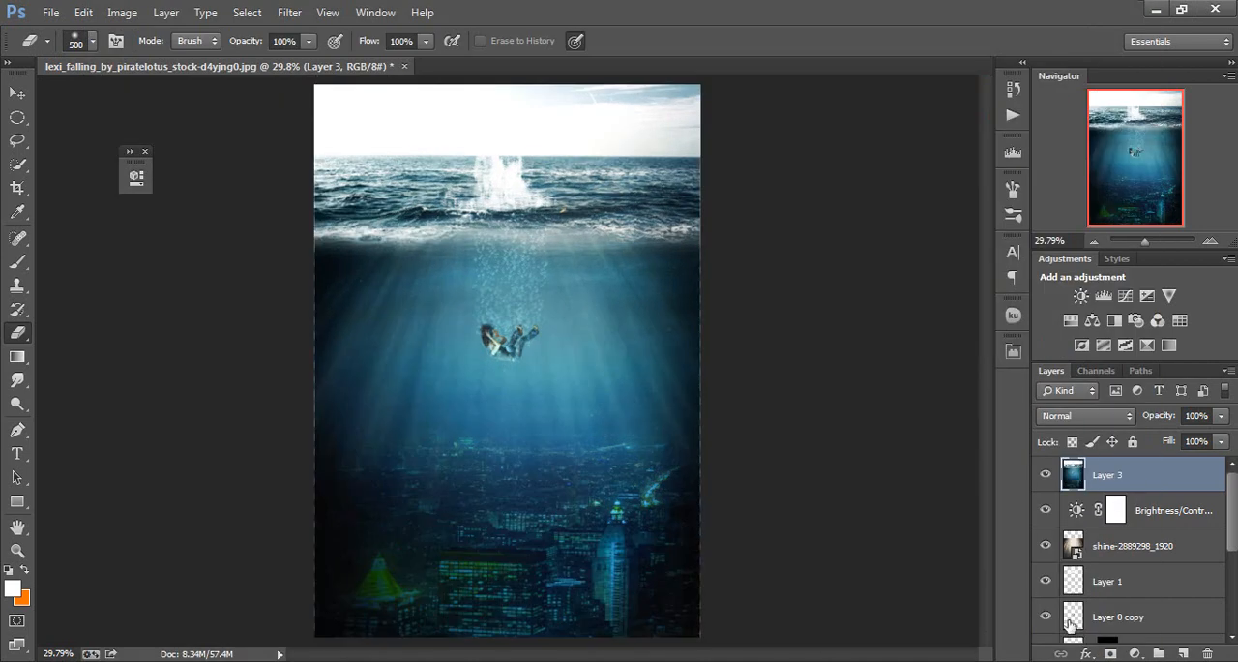
{"action": "left_click", "coordinate": [1045, 475]}
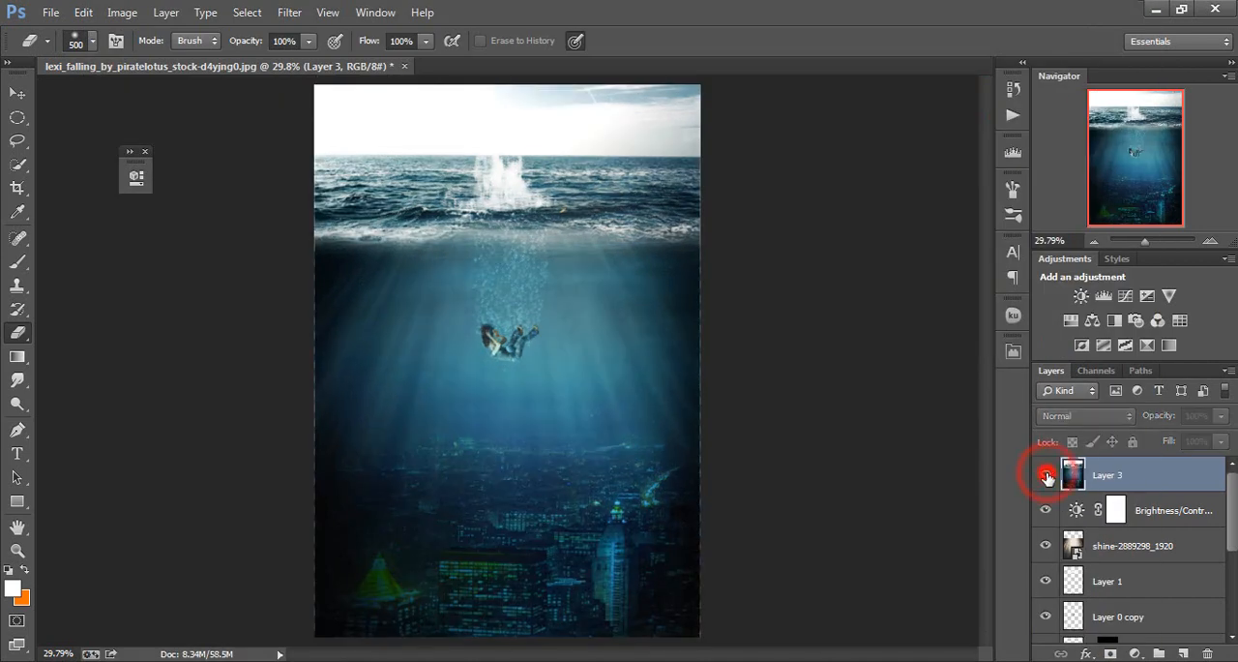
{"action": "left_click", "coordinate": [1046, 474]}
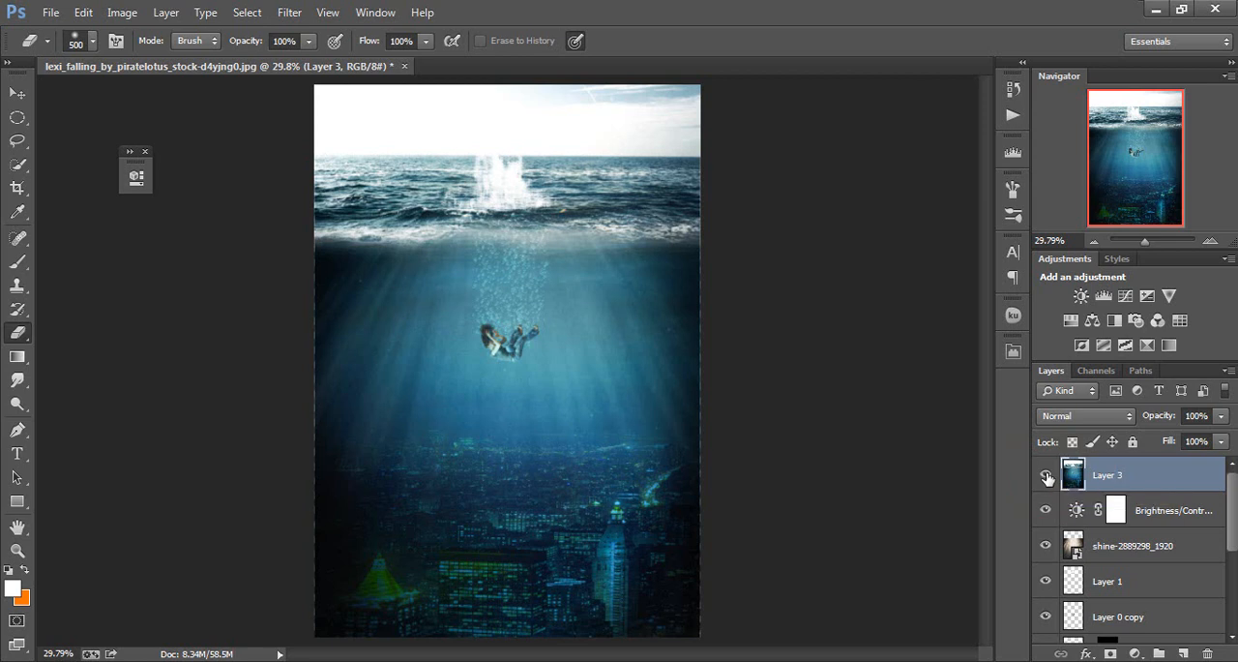
Start a text line with the Type tool over the upper edge of the submerged city
{"action": "key", "text": "t"}
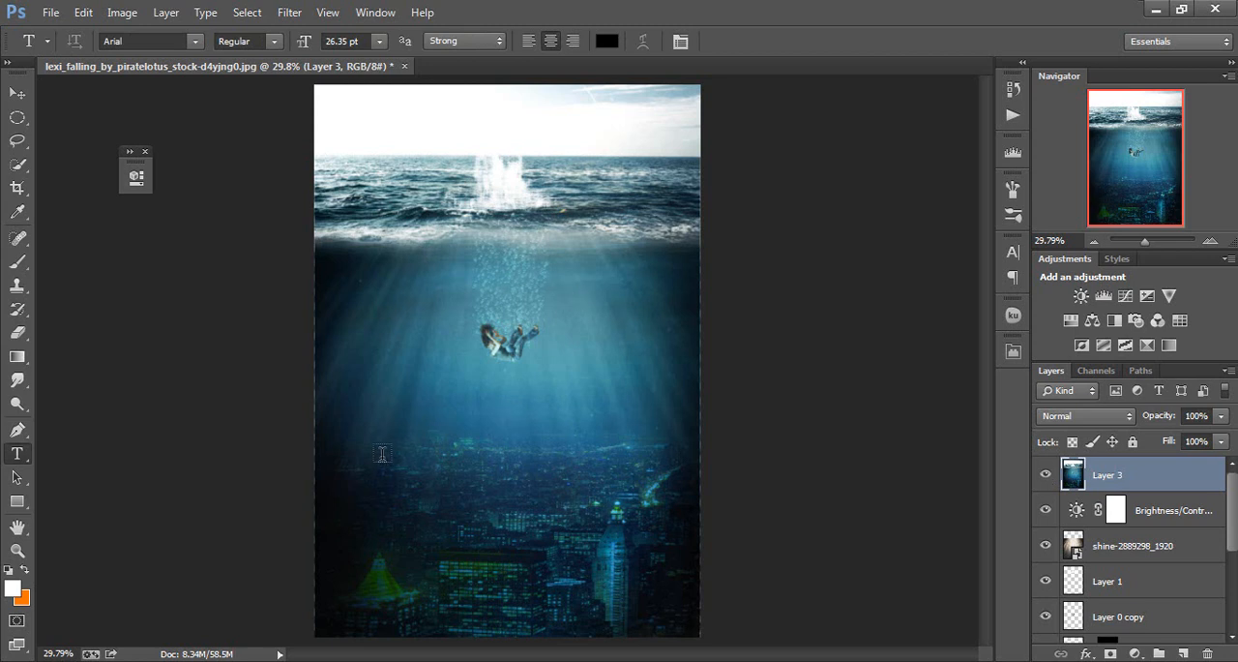
{"action": "left_click", "coordinate": [419, 454]}
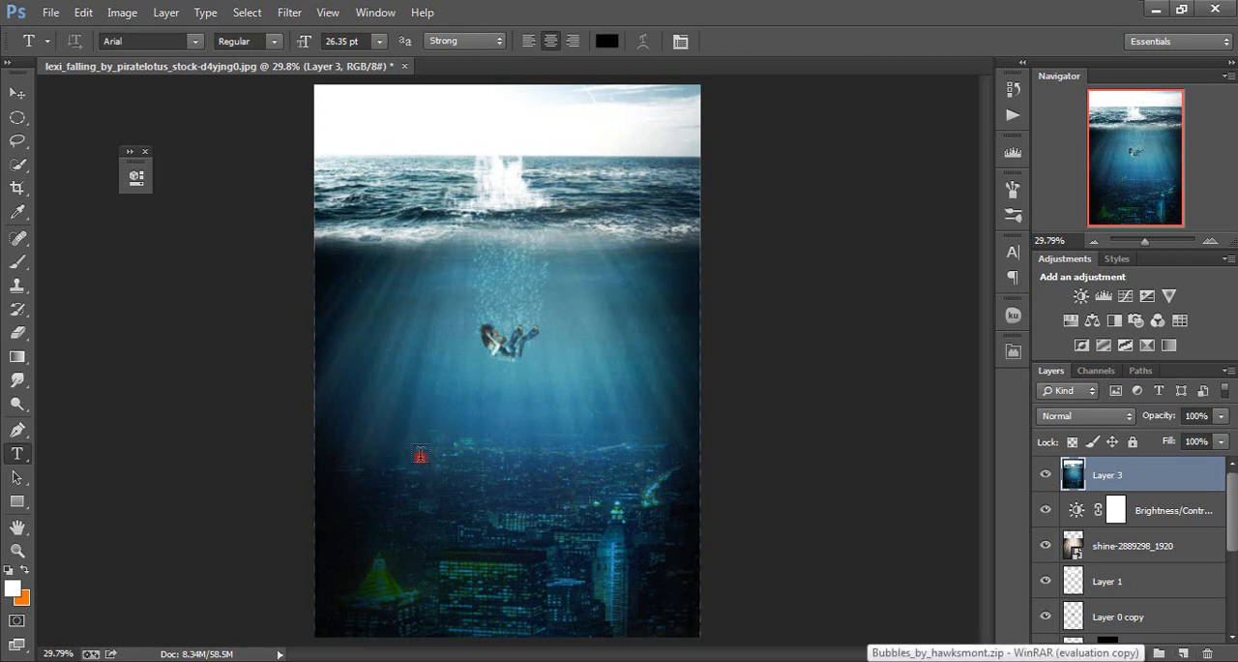